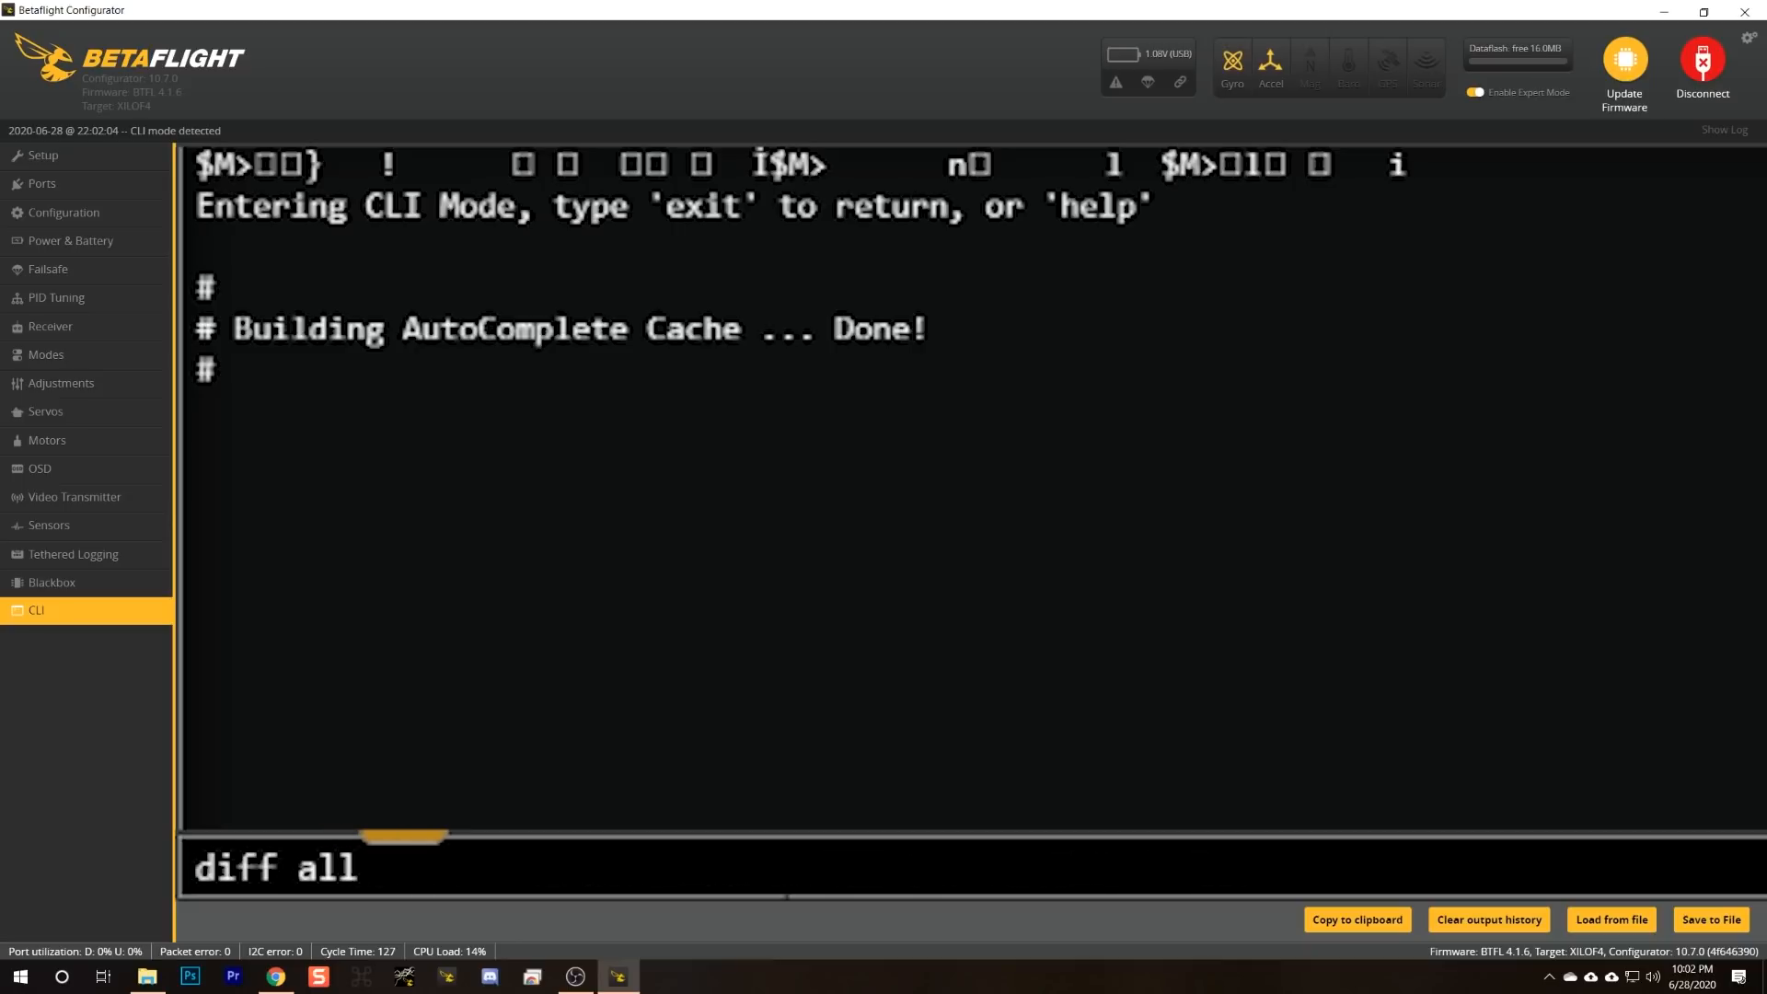
Step: Run diff all in the CLI and save the output as a text file on the Desktop
{"action": "key", "text": "Return"}
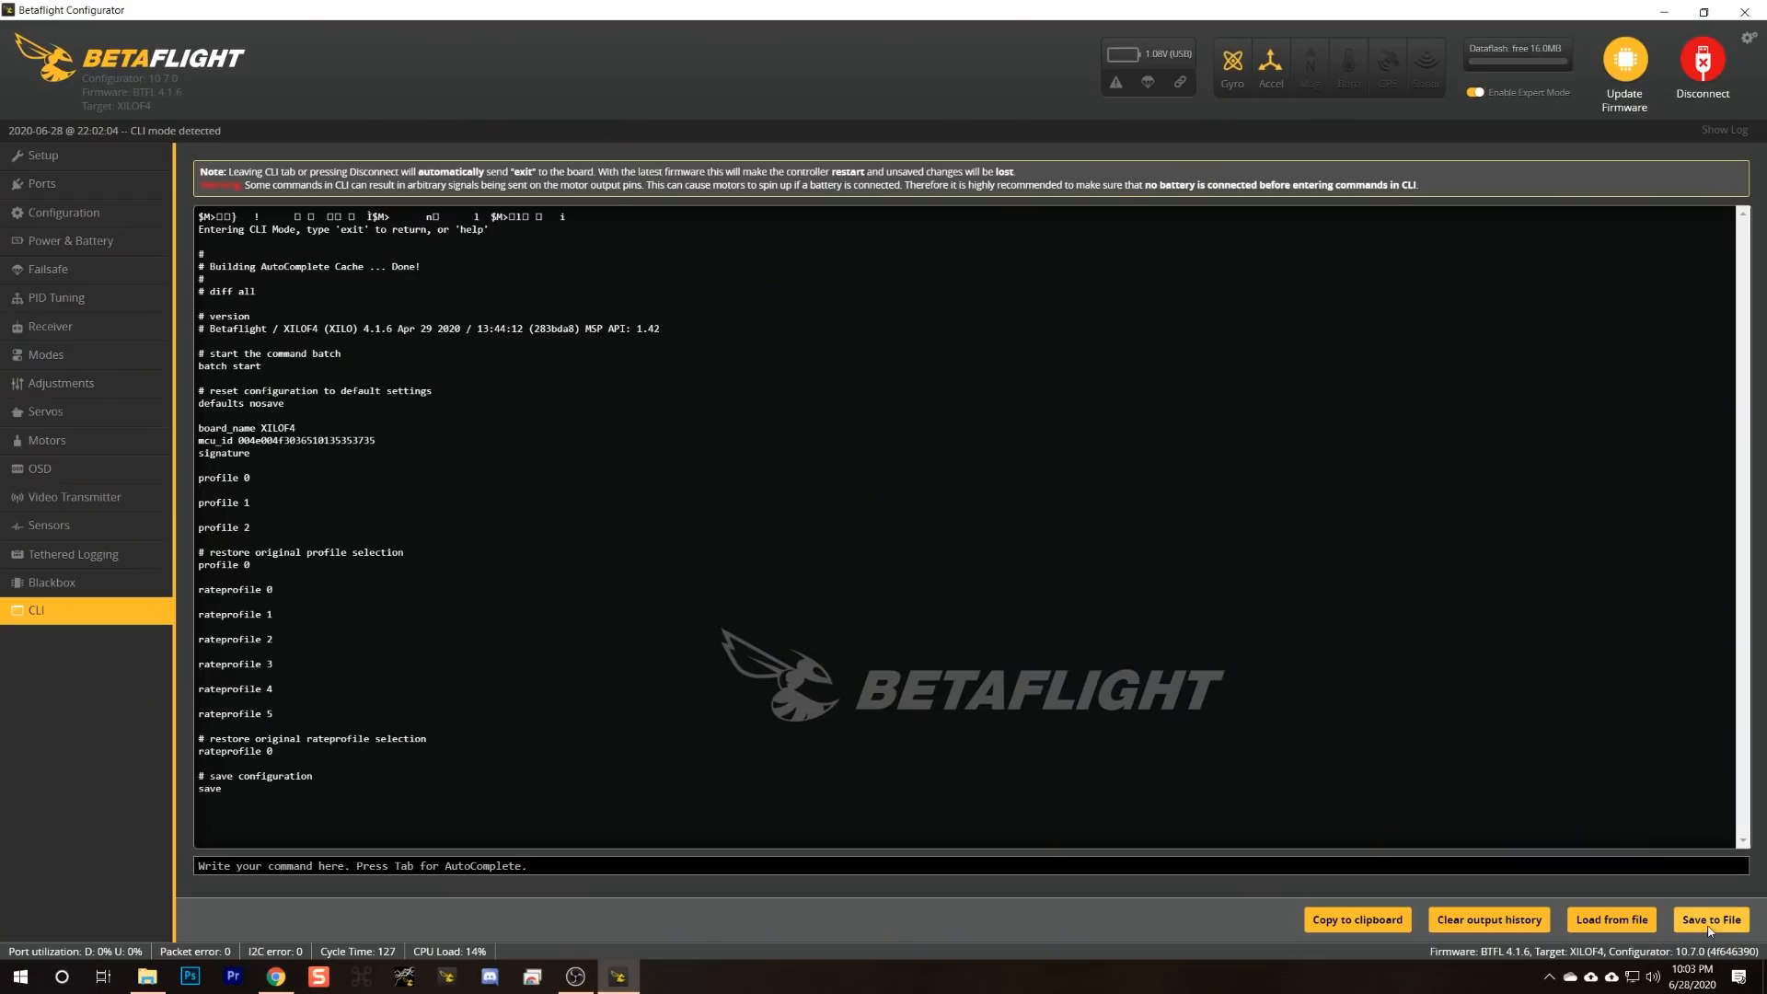
{"action": "left_click", "coordinate": [1709, 921]}
{"action": "scroll", "coordinate": [341, 364], "scroll_direction": "up", "scroll_amount": 7}
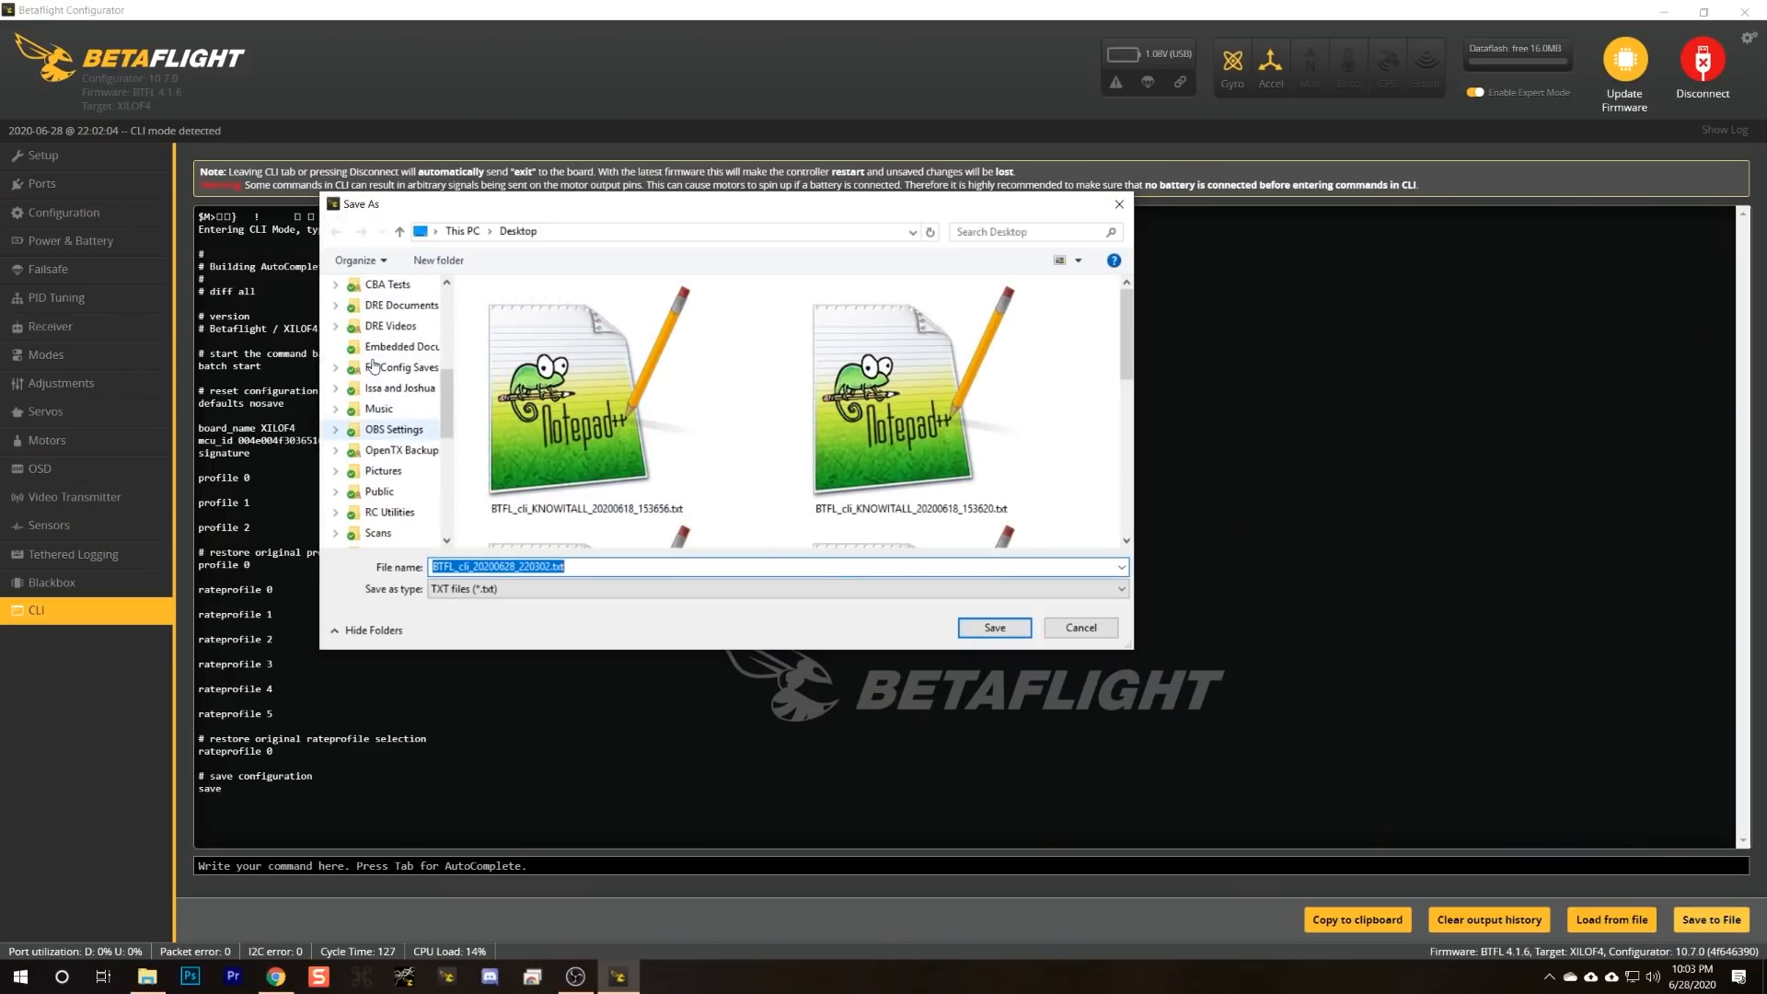
{"action": "left_click", "coordinate": [365, 319]}
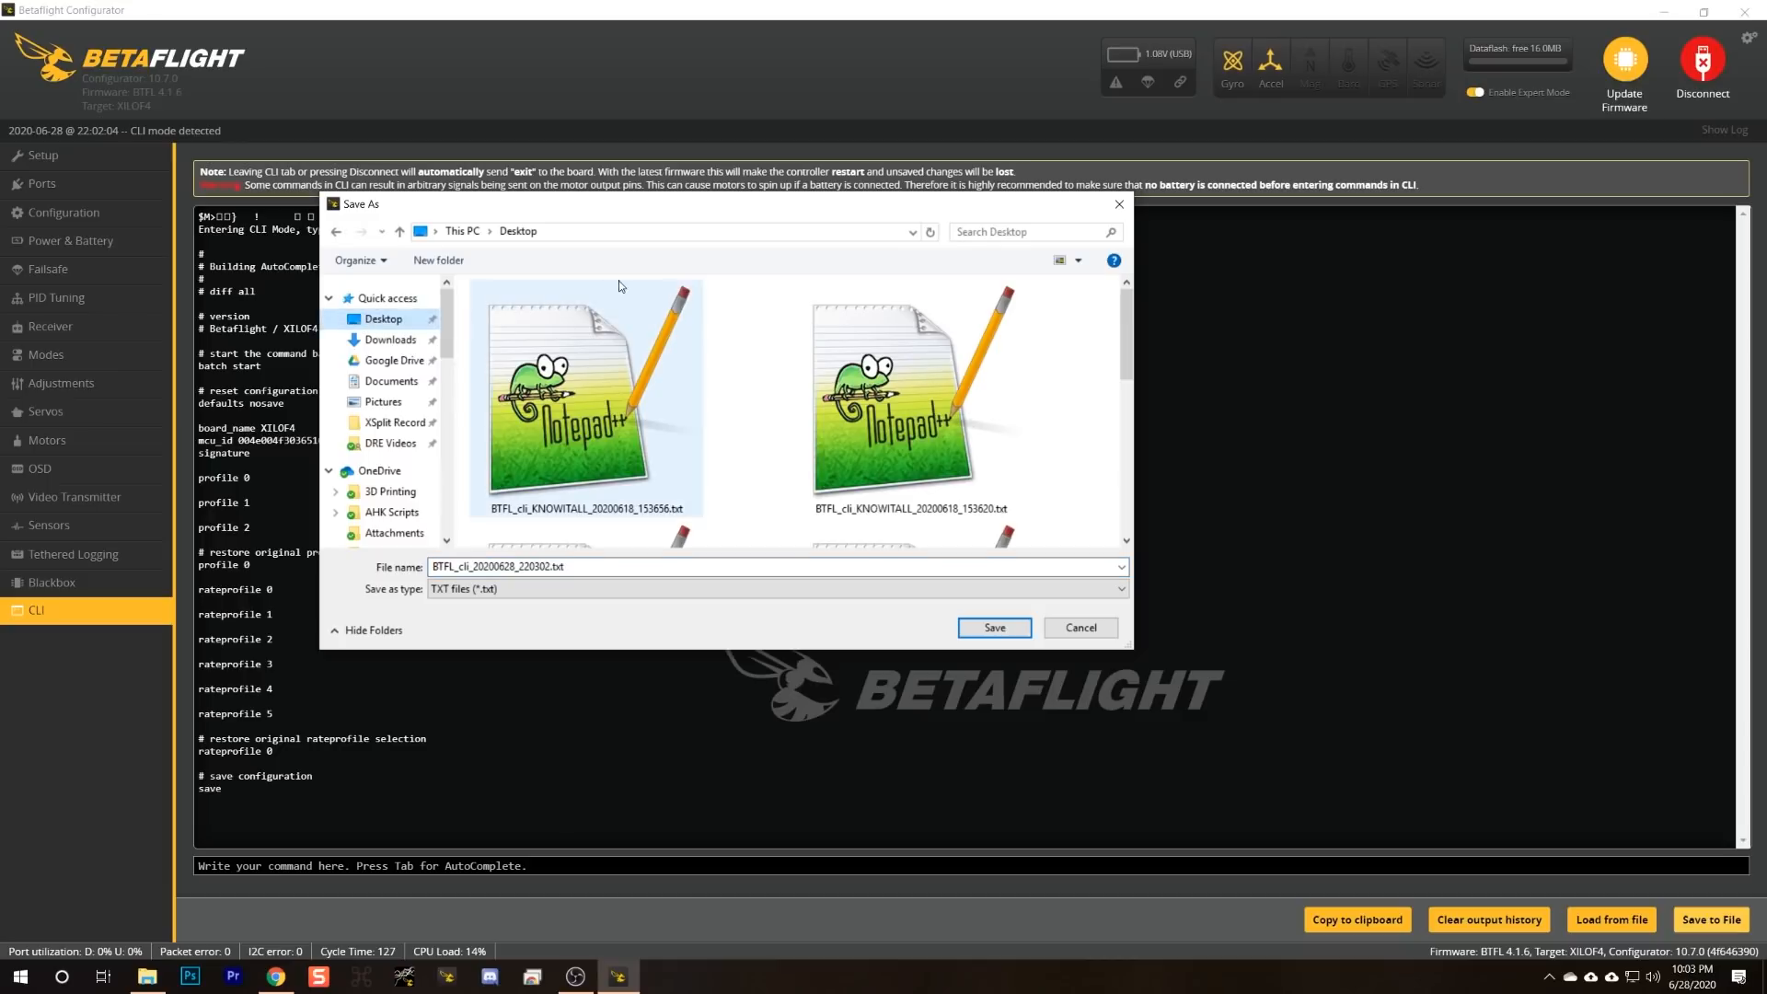
{"action": "left_click", "coordinate": [439, 568]}
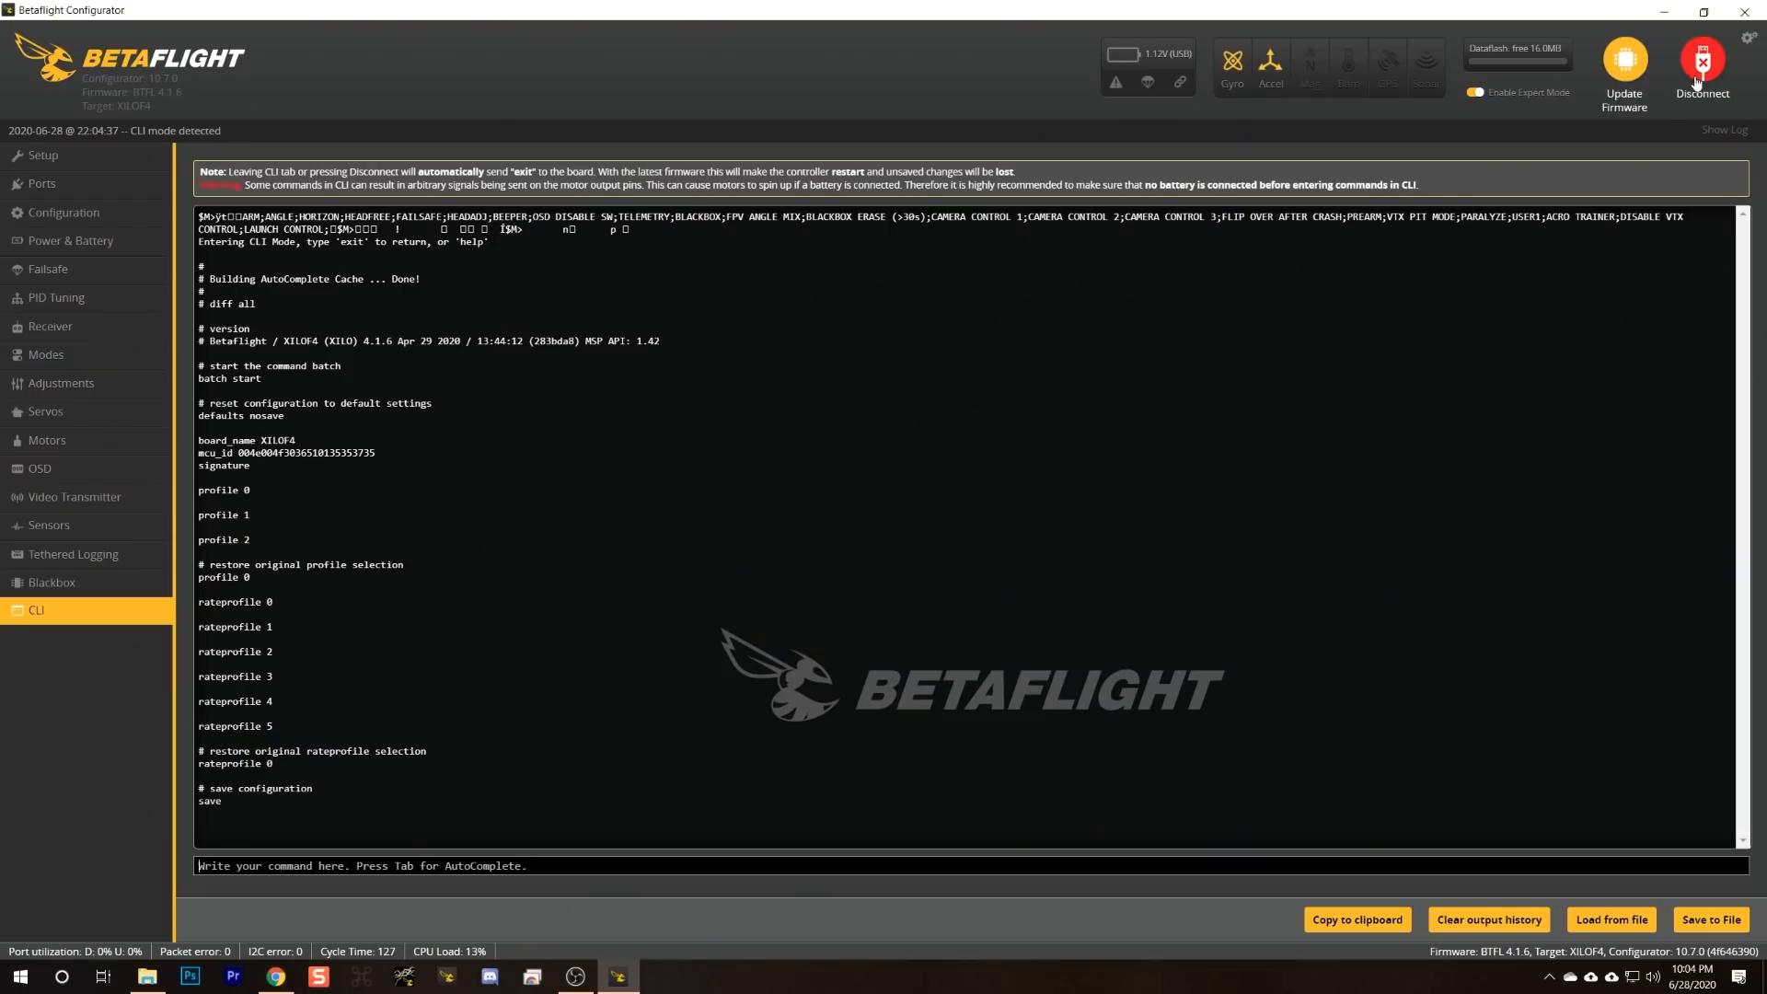
Step: Disconnect the flight controller and choose XILOF4 as the board in the Firmware Flasher
{"action": "left_click", "coordinate": [1711, 68]}
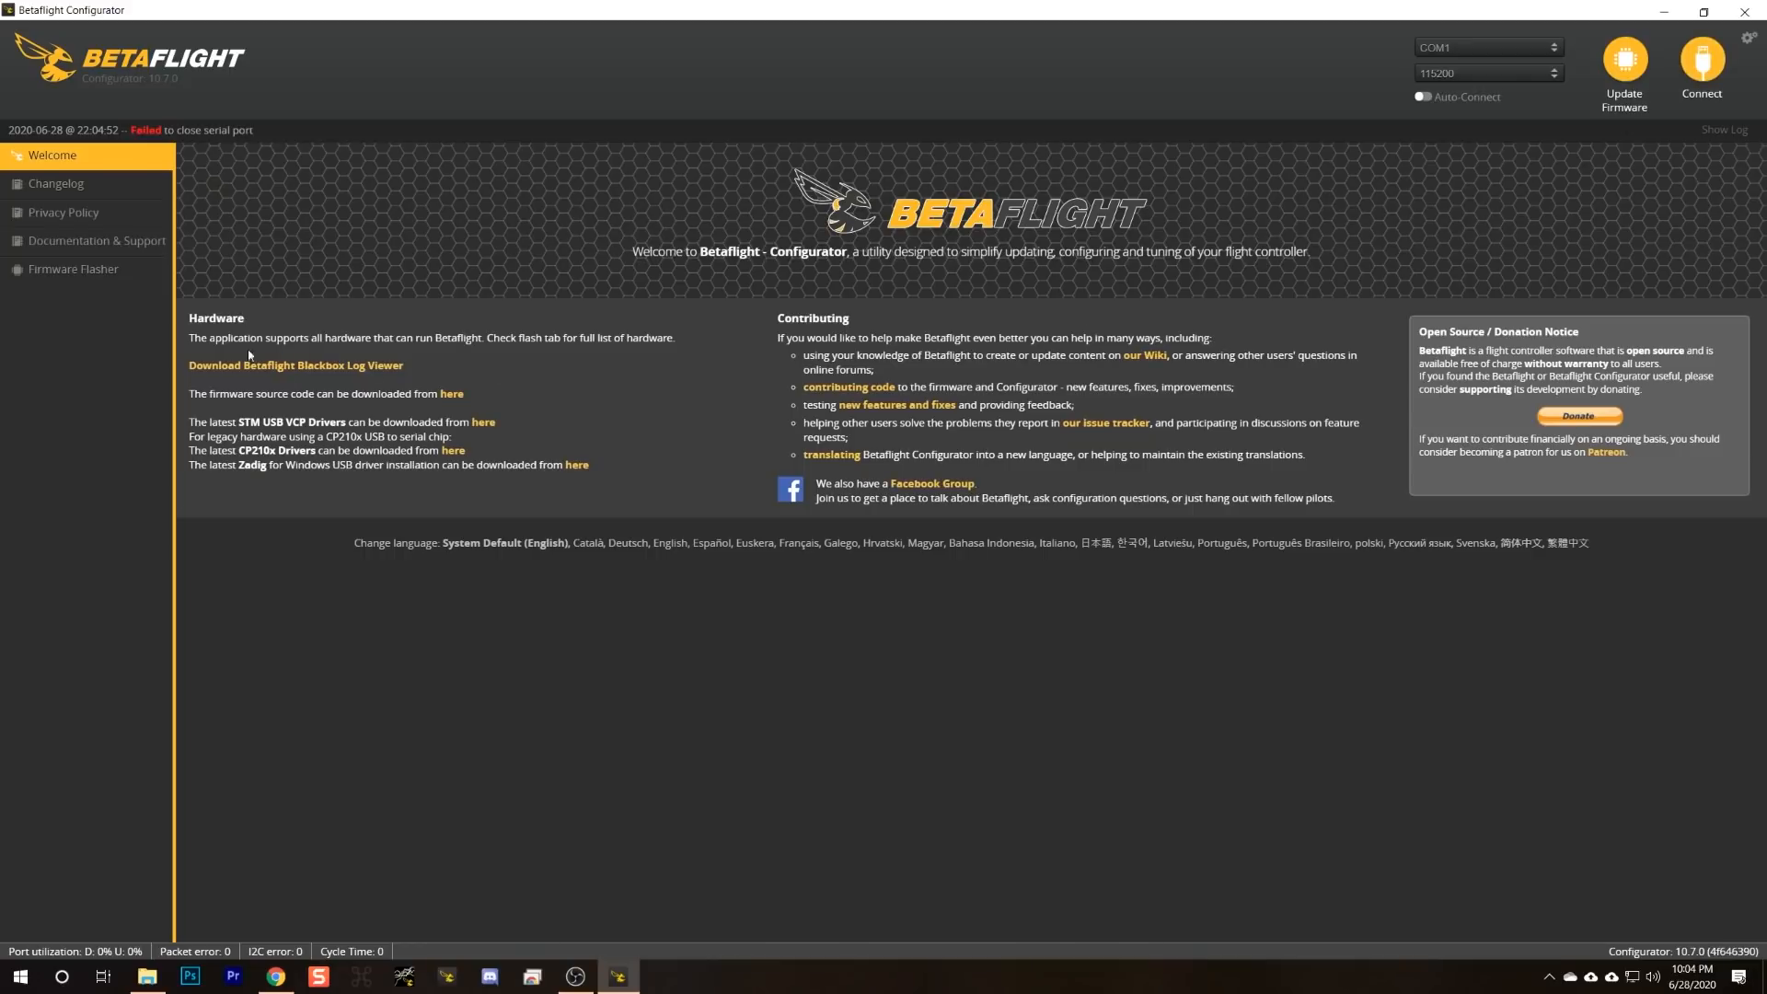
{"action": "left_click", "coordinate": [69, 270]}
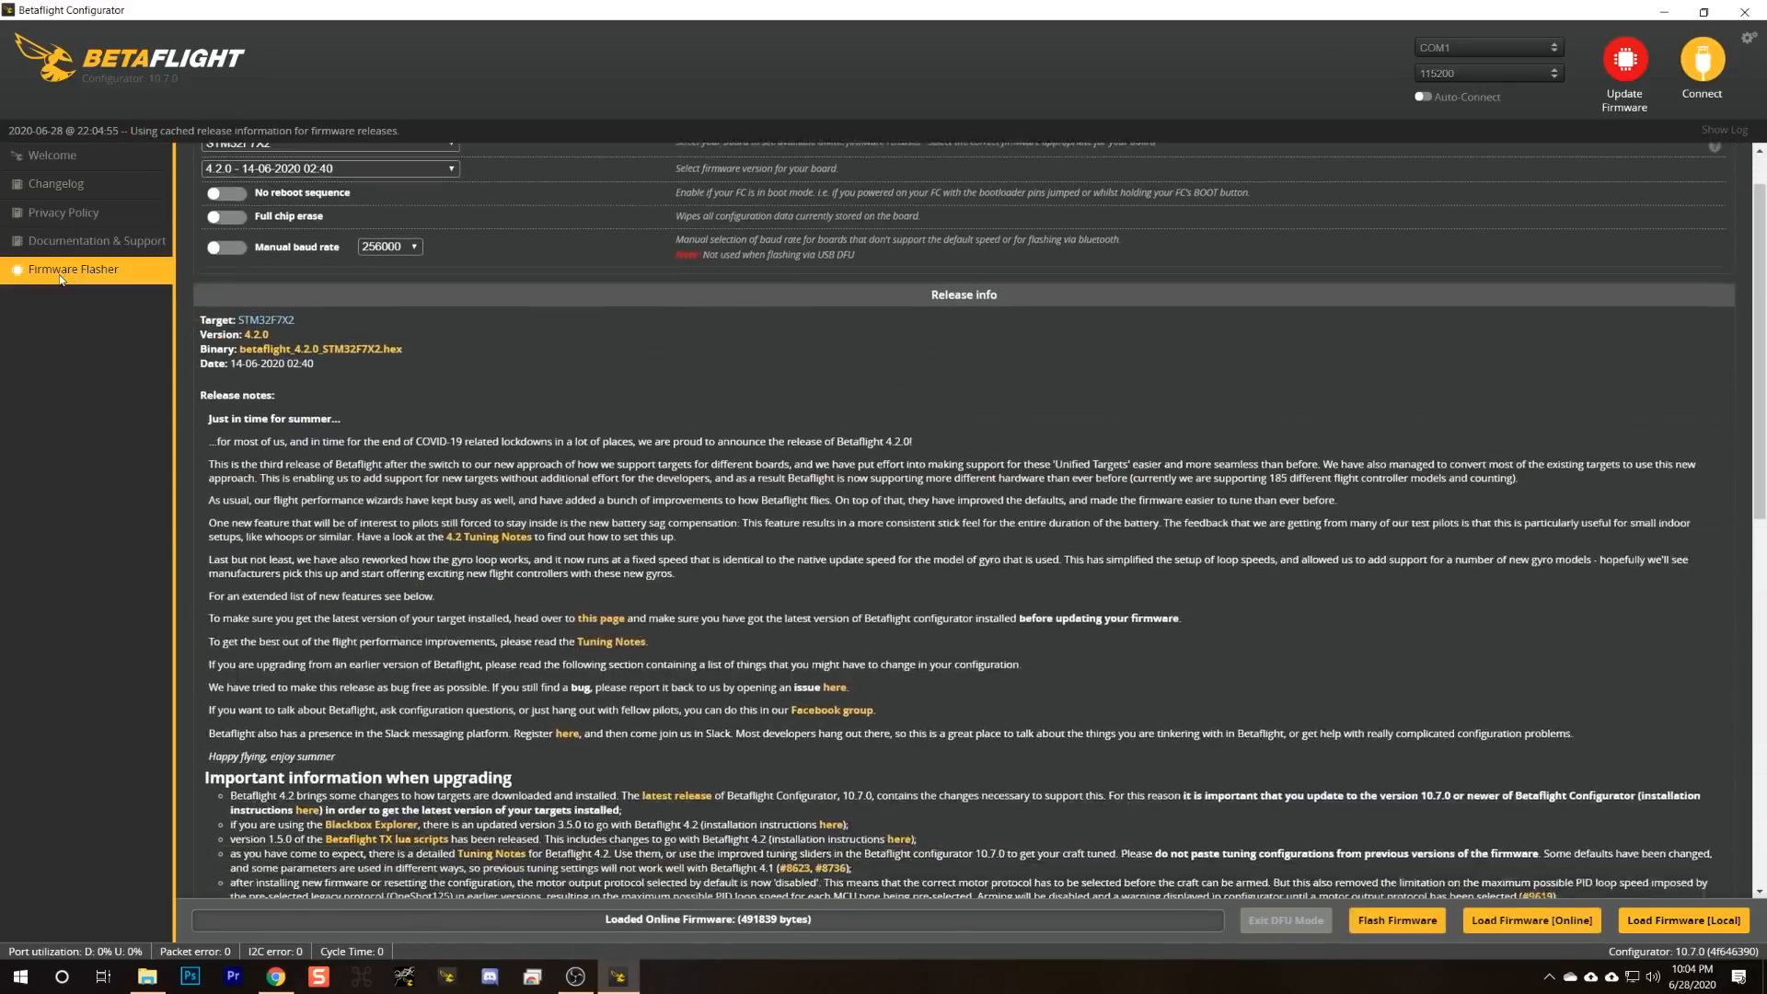
{"action": "scroll", "coordinate": [255, 206], "scroll_direction": "up", "scroll_amount": 3}
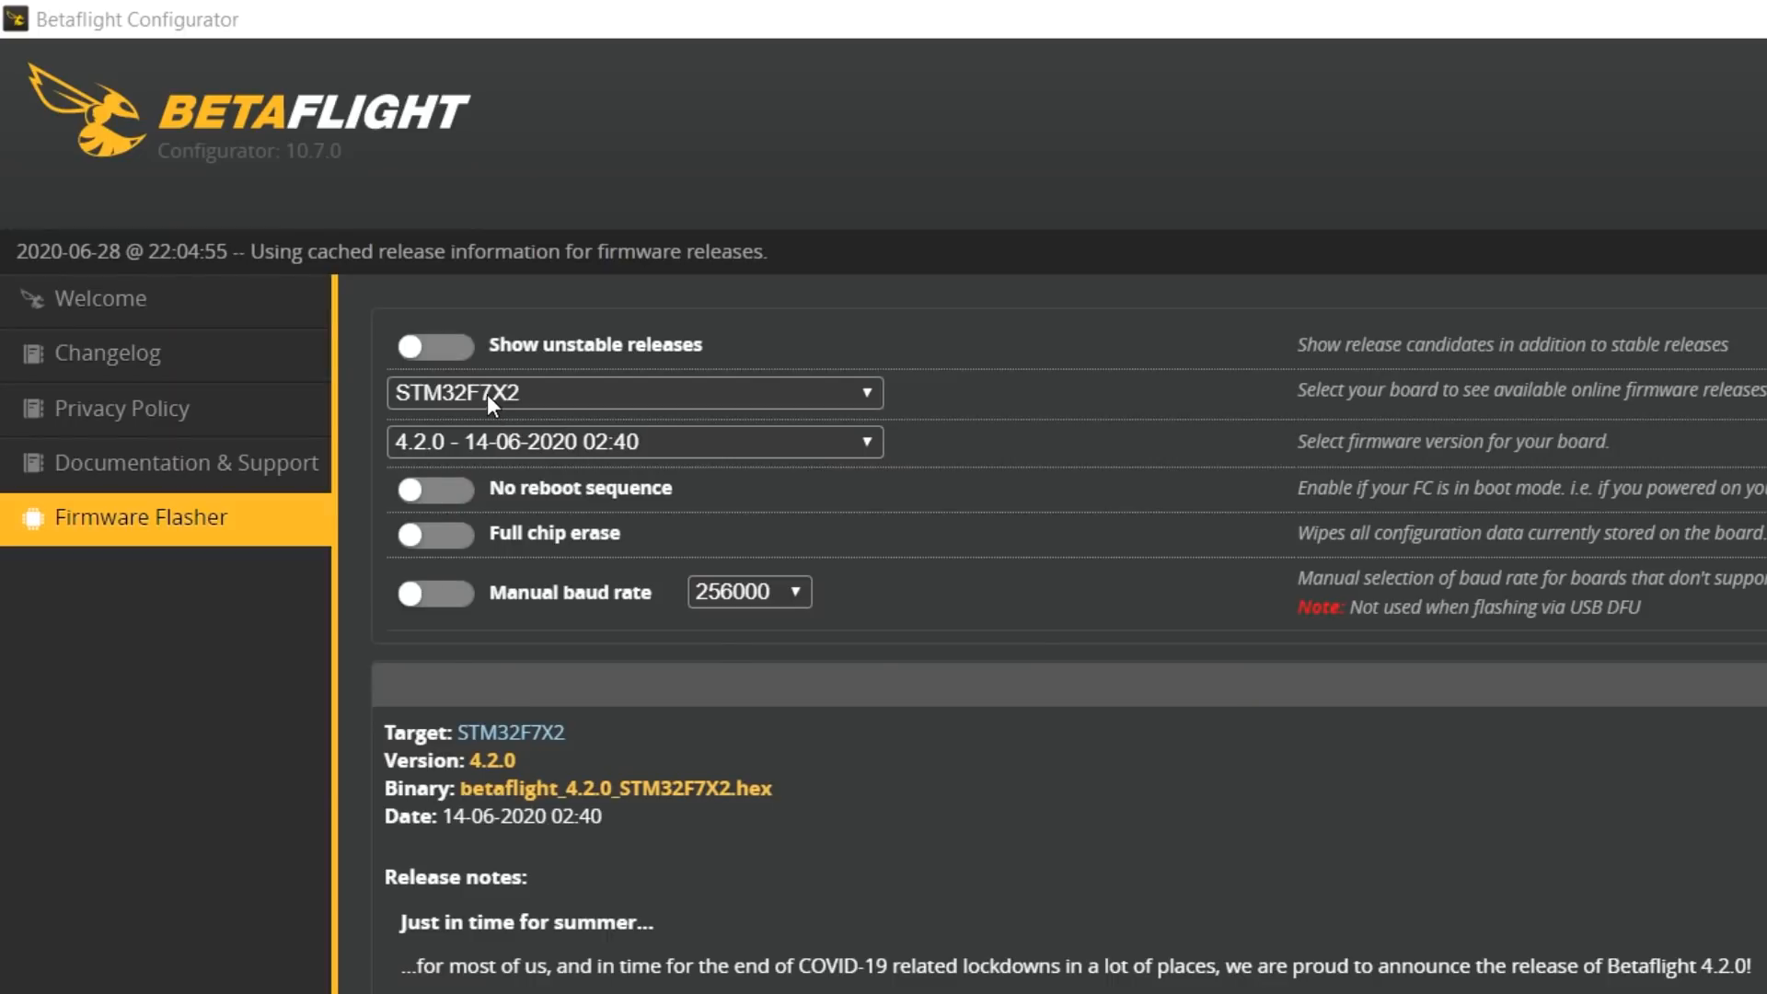
{"action": "left_click", "coordinate": [254, 206]}
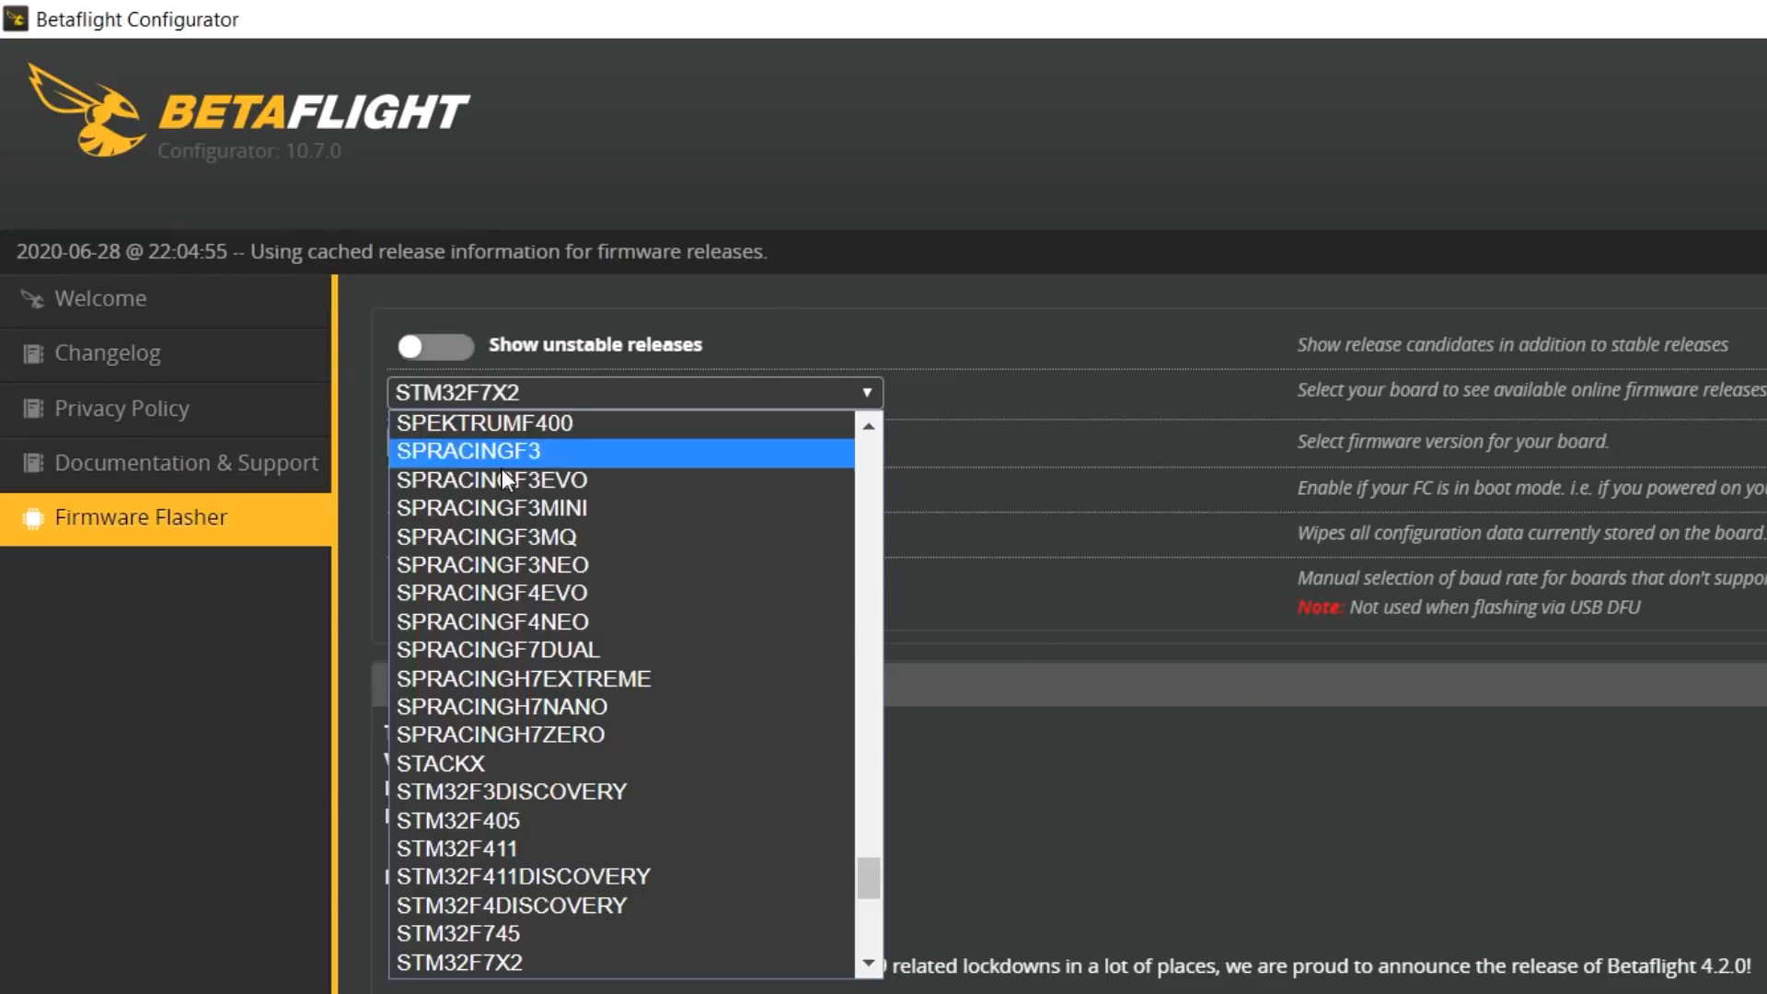
{"action": "scroll", "coordinate": [583, 631], "scroll_direction": "down", "scroll_amount": 8}
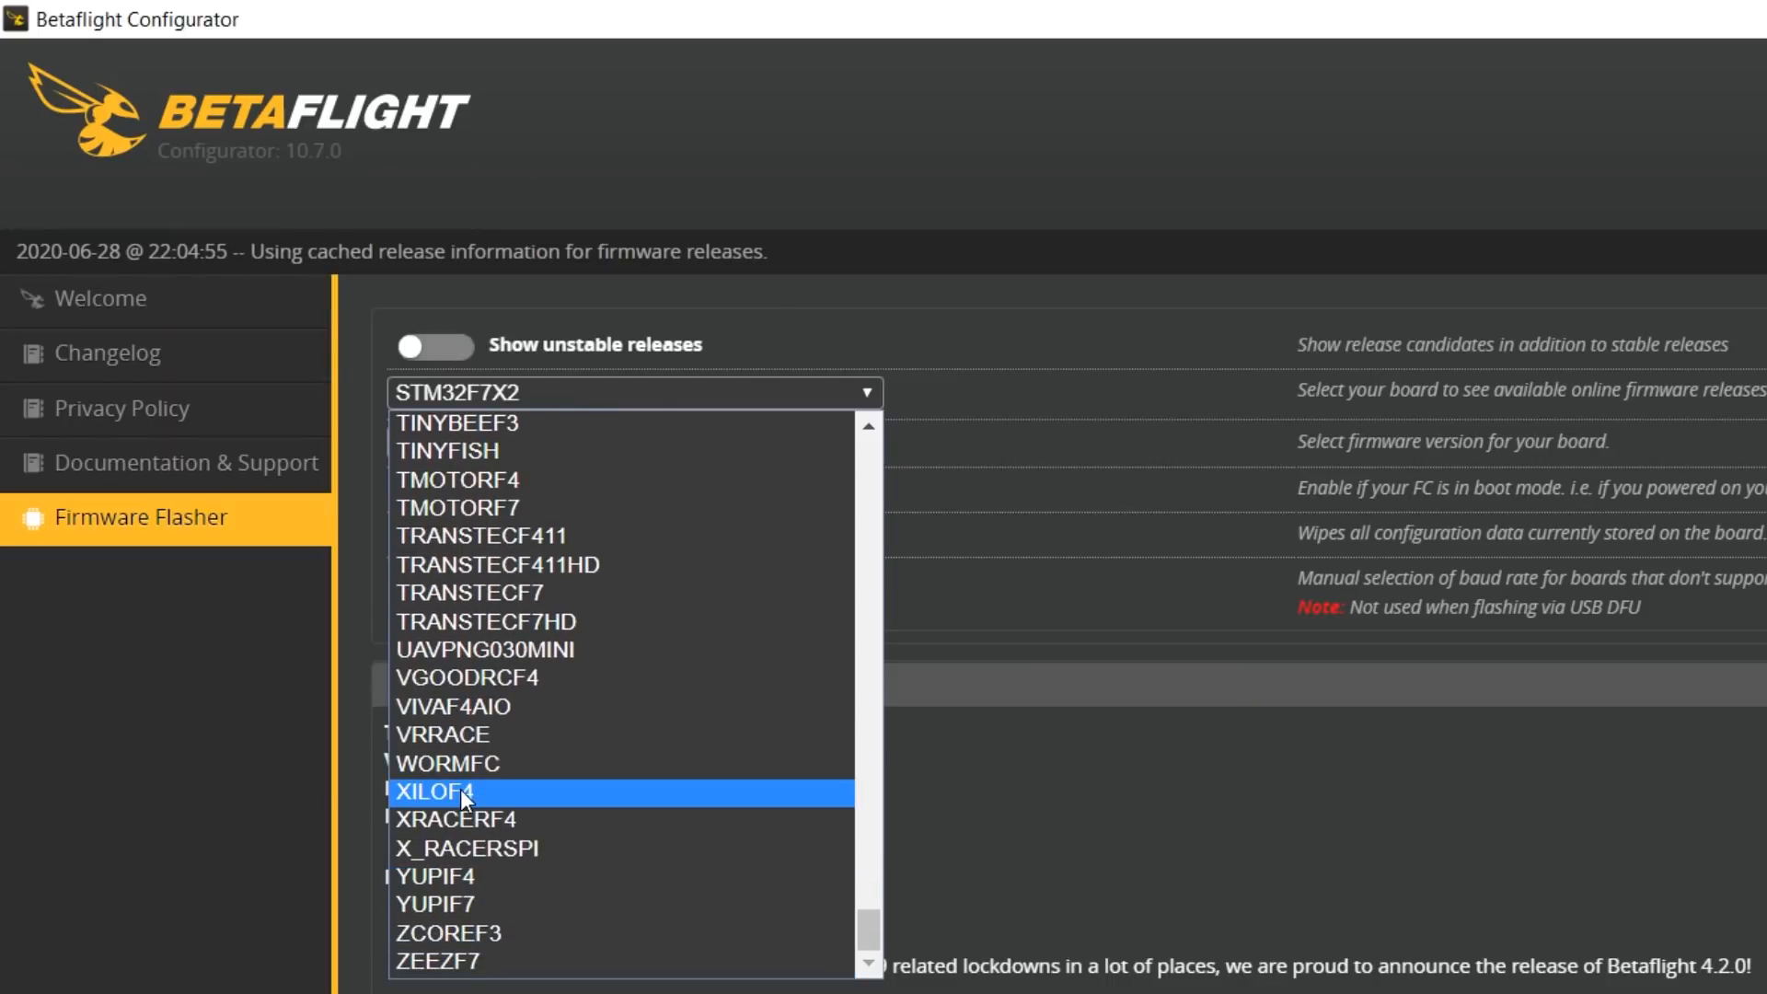
{"action": "left_click", "coordinate": [460, 787]}
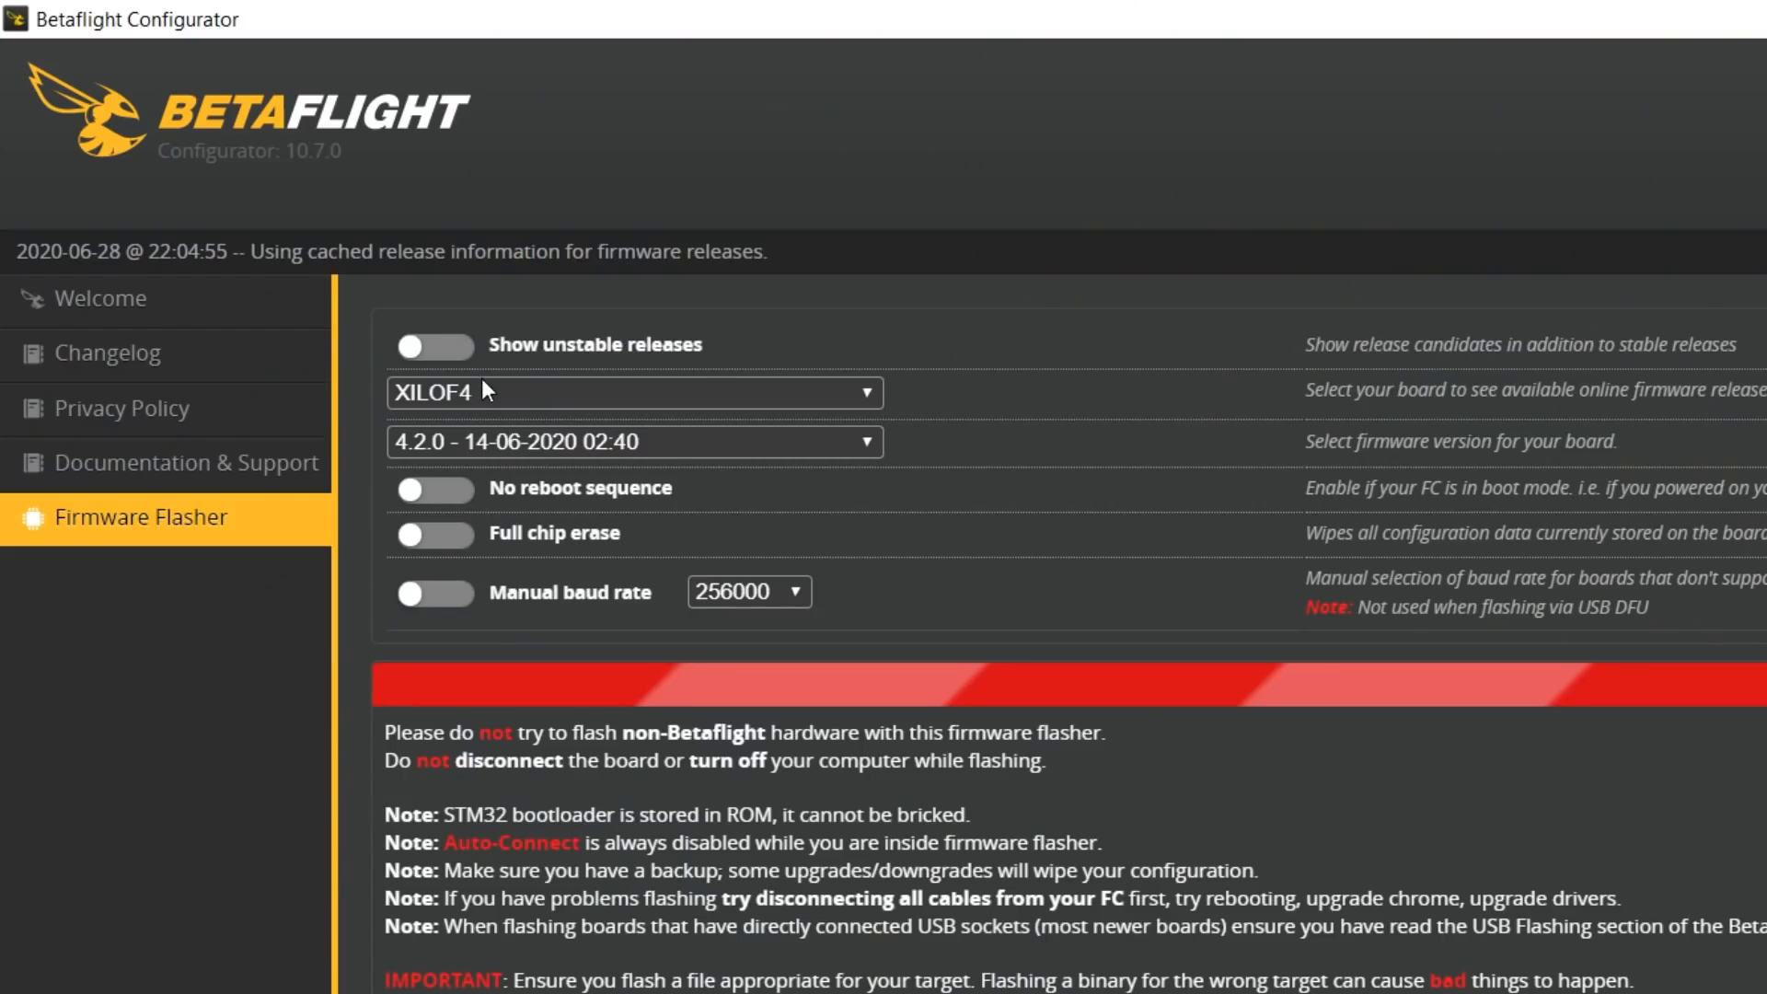
Step: Load firmware version 4.2.0 for the board from the online source with Full chip erase enabled
{"action": "left_click", "coordinate": [438, 445]}
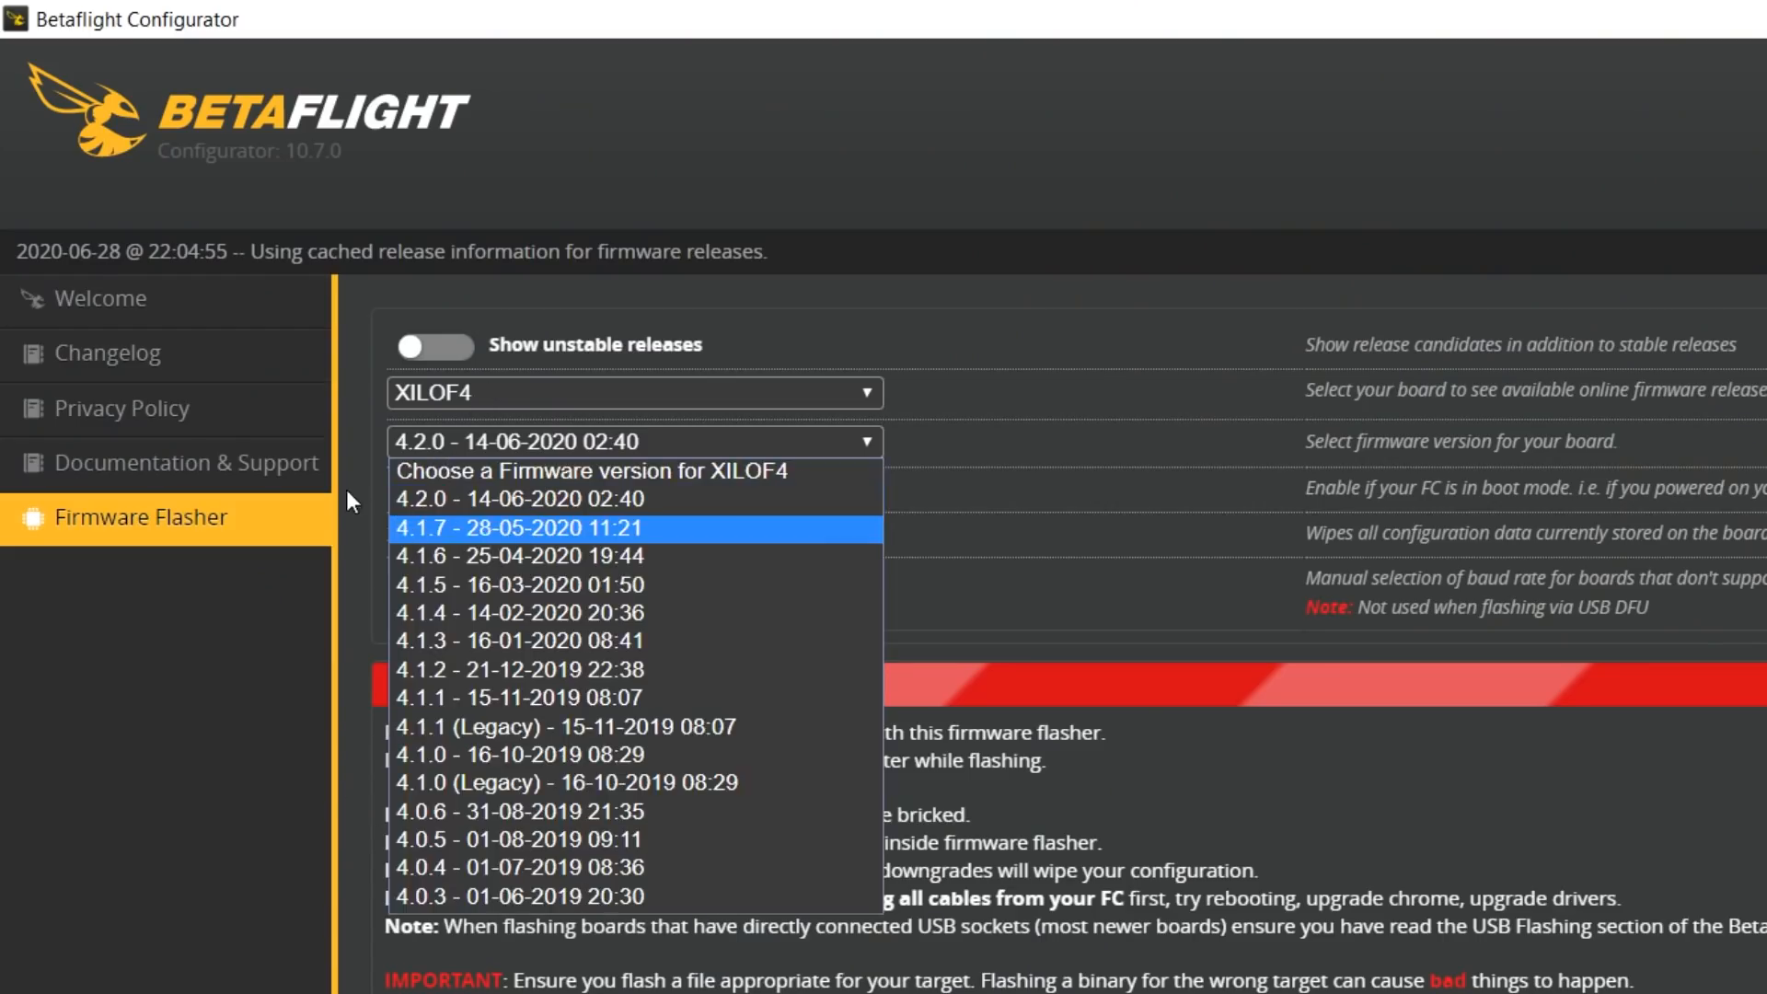
{"action": "left_click", "coordinate": [429, 508]}
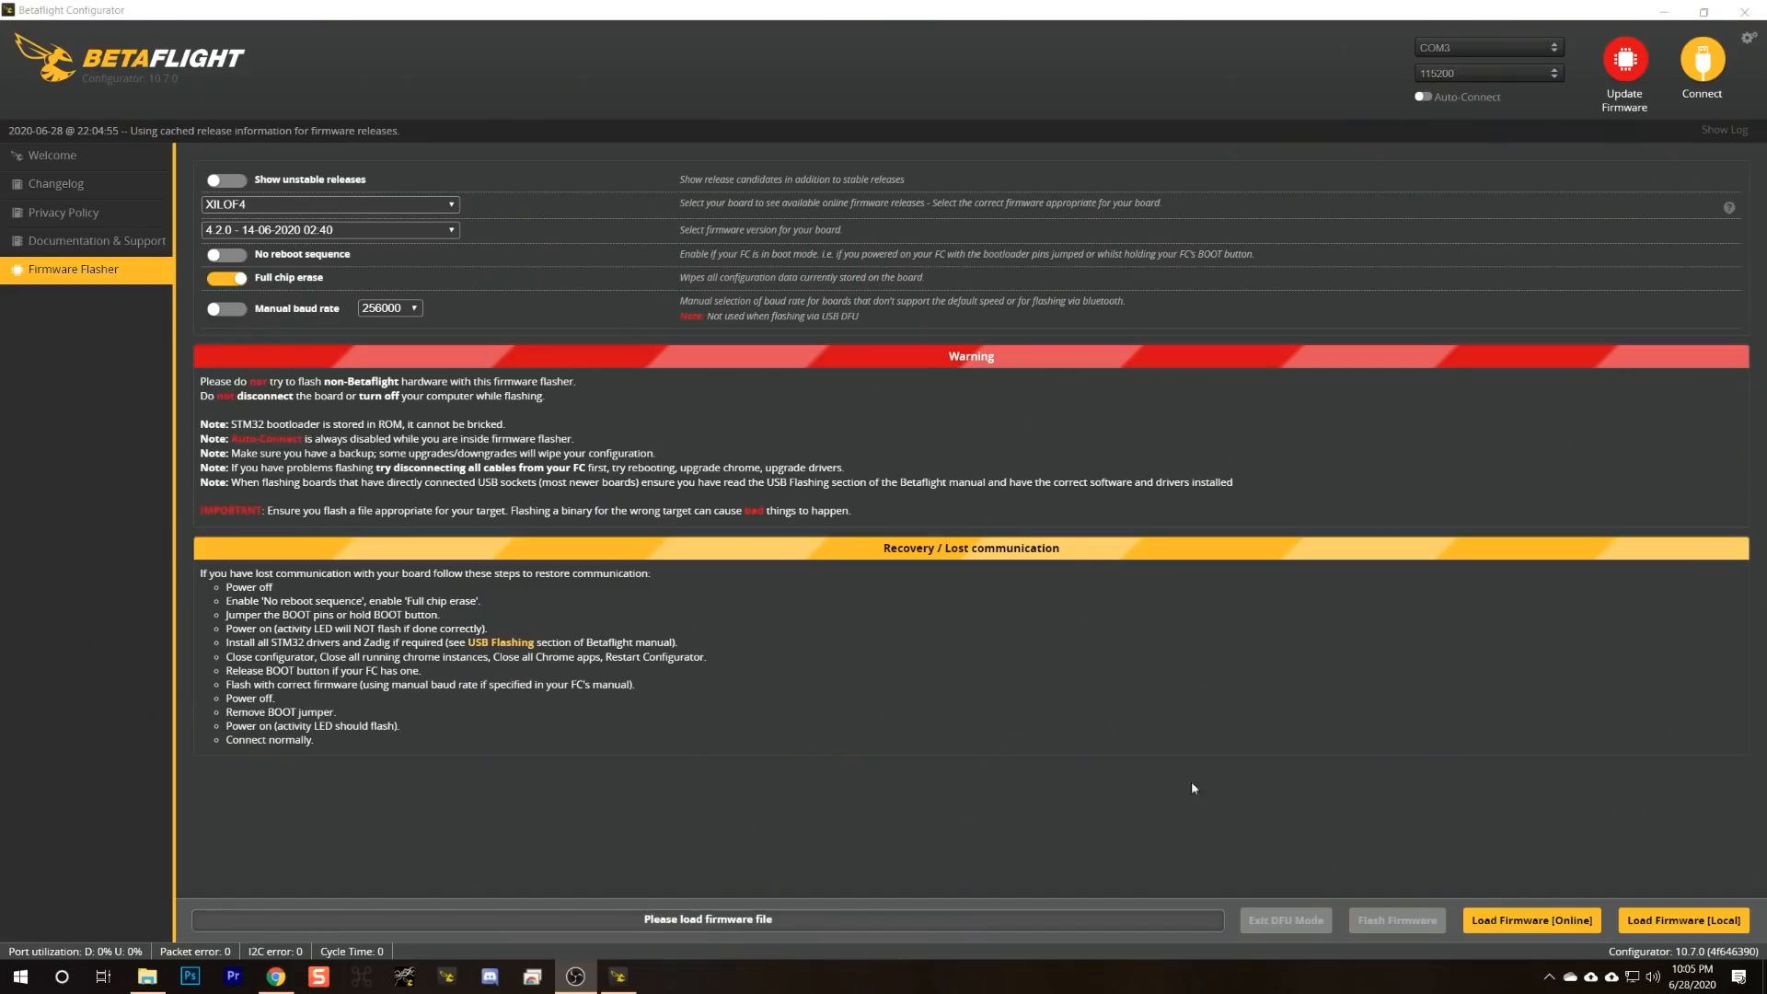
{"action": "left_click", "coordinate": [1531, 921]}
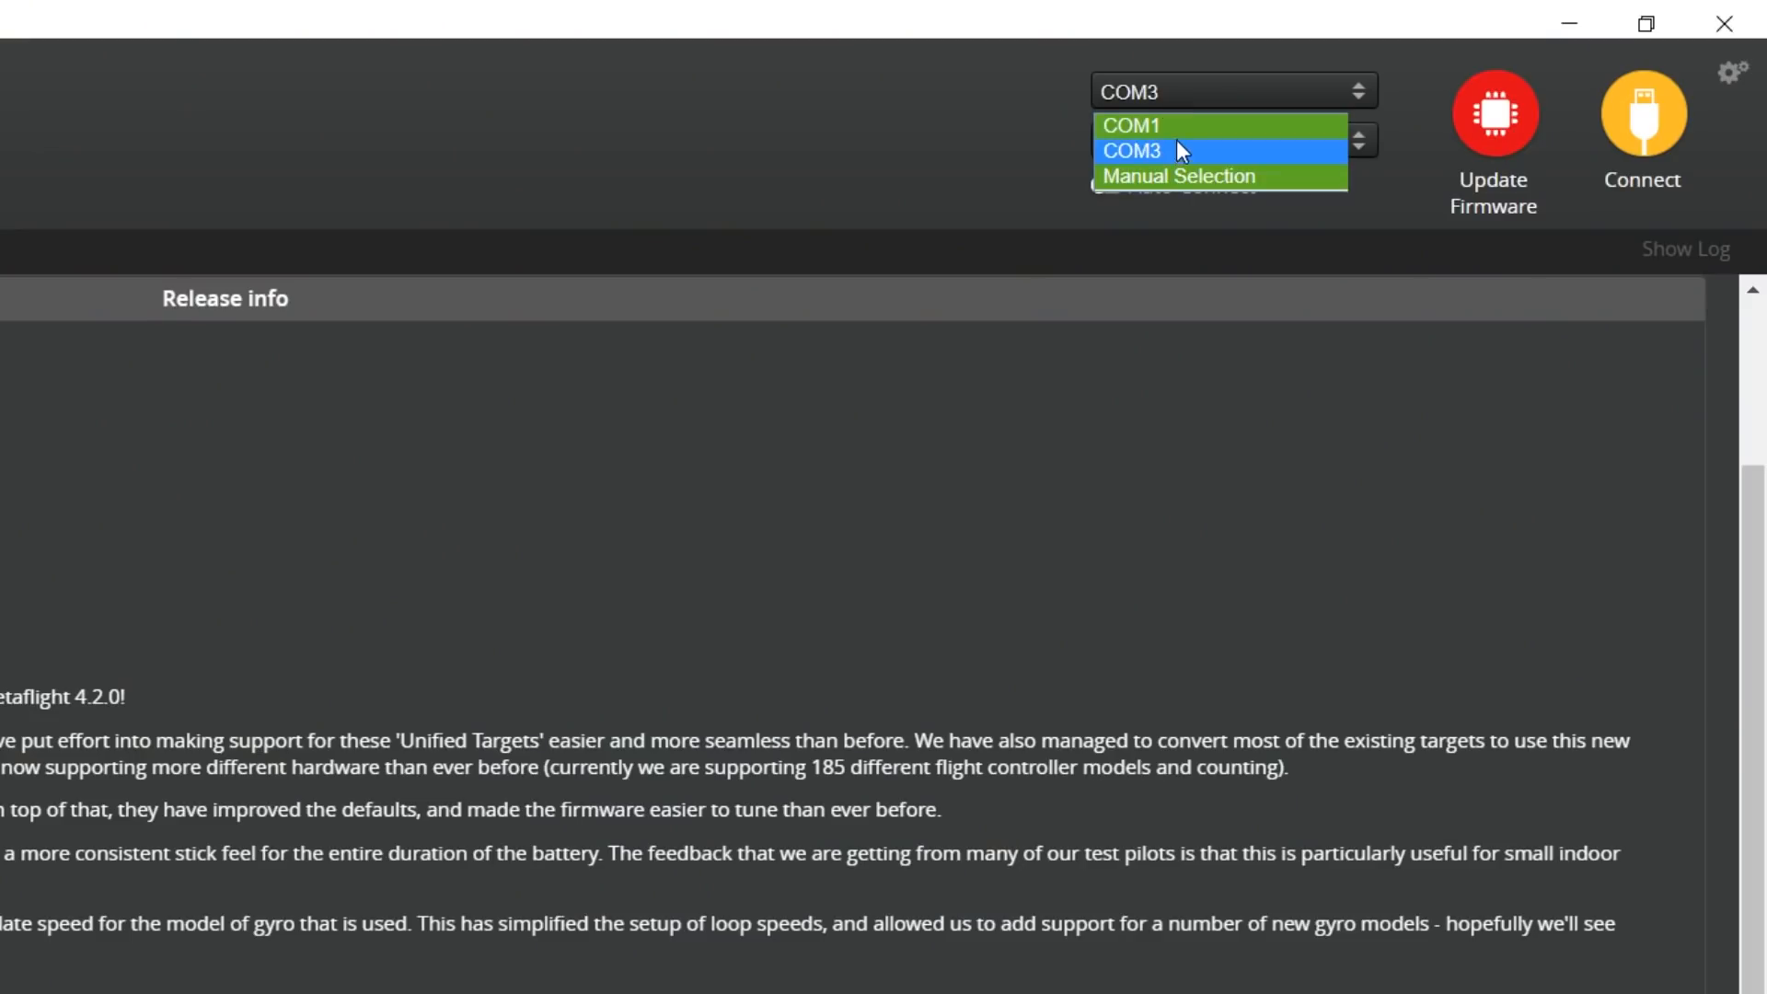
Step: Connect to the flight controller on COM3 and dismiss the accelerometer calibration warning
{"action": "left_click", "coordinate": [1165, 147]}
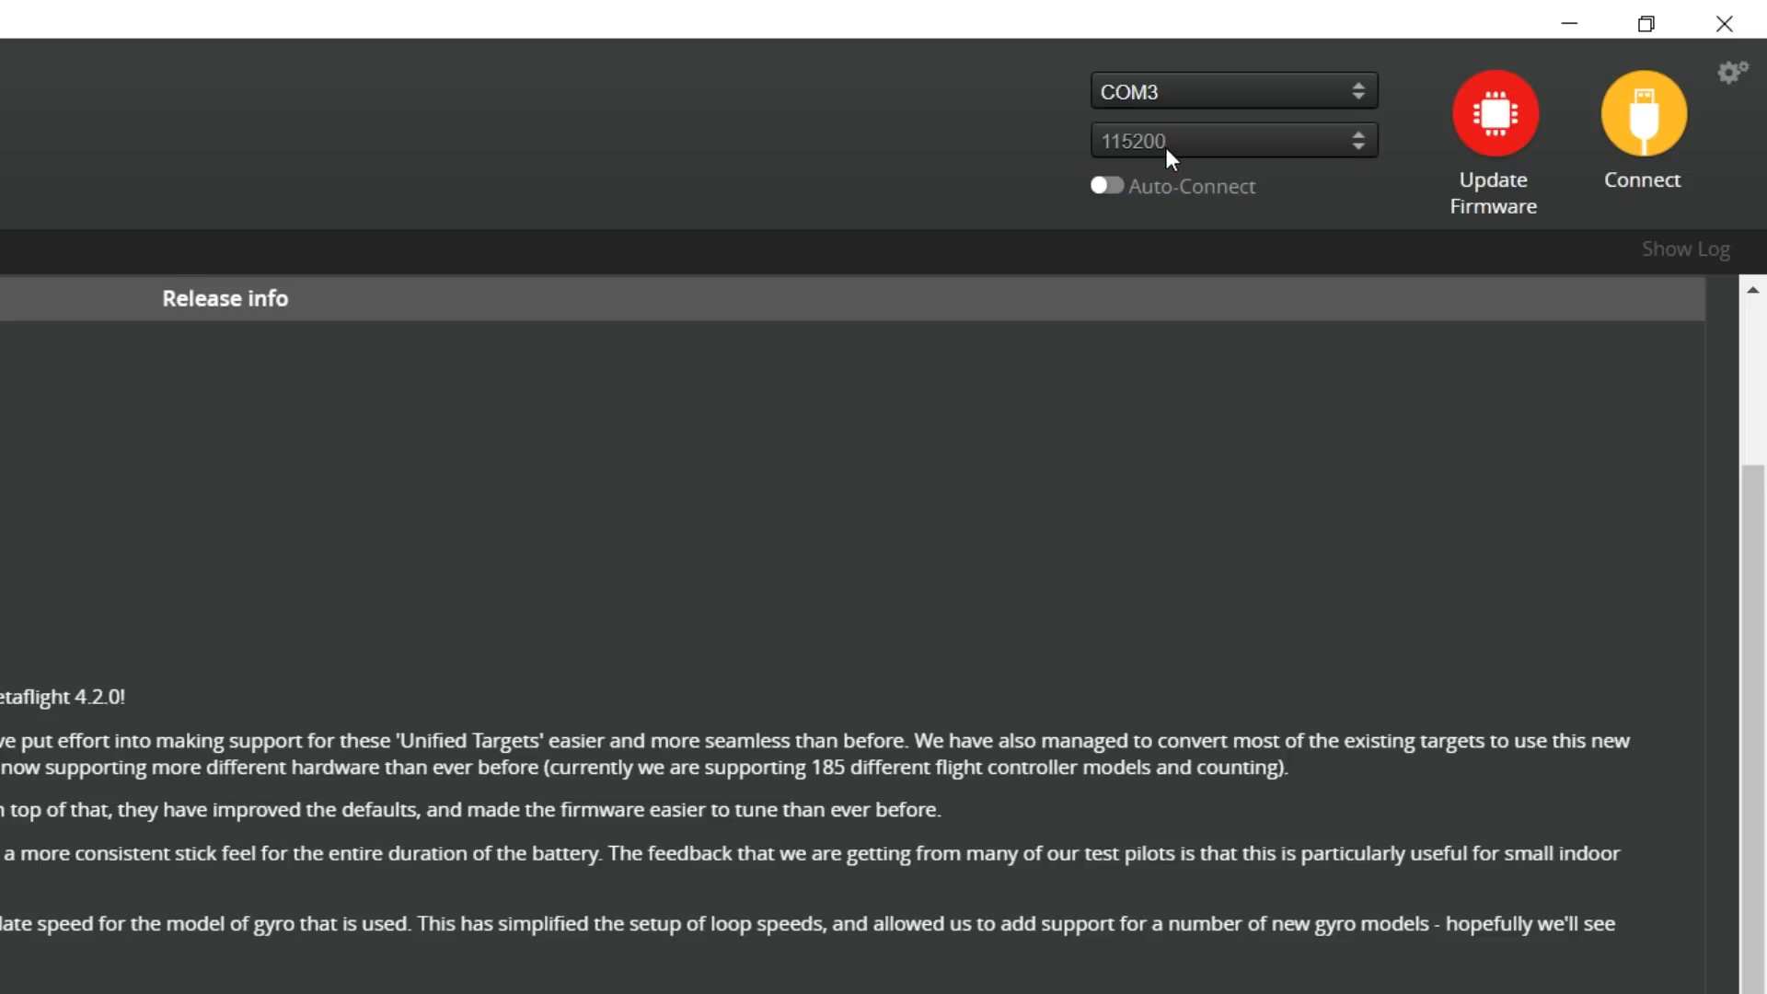
{"action": "left_click", "coordinate": [1630, 120]}
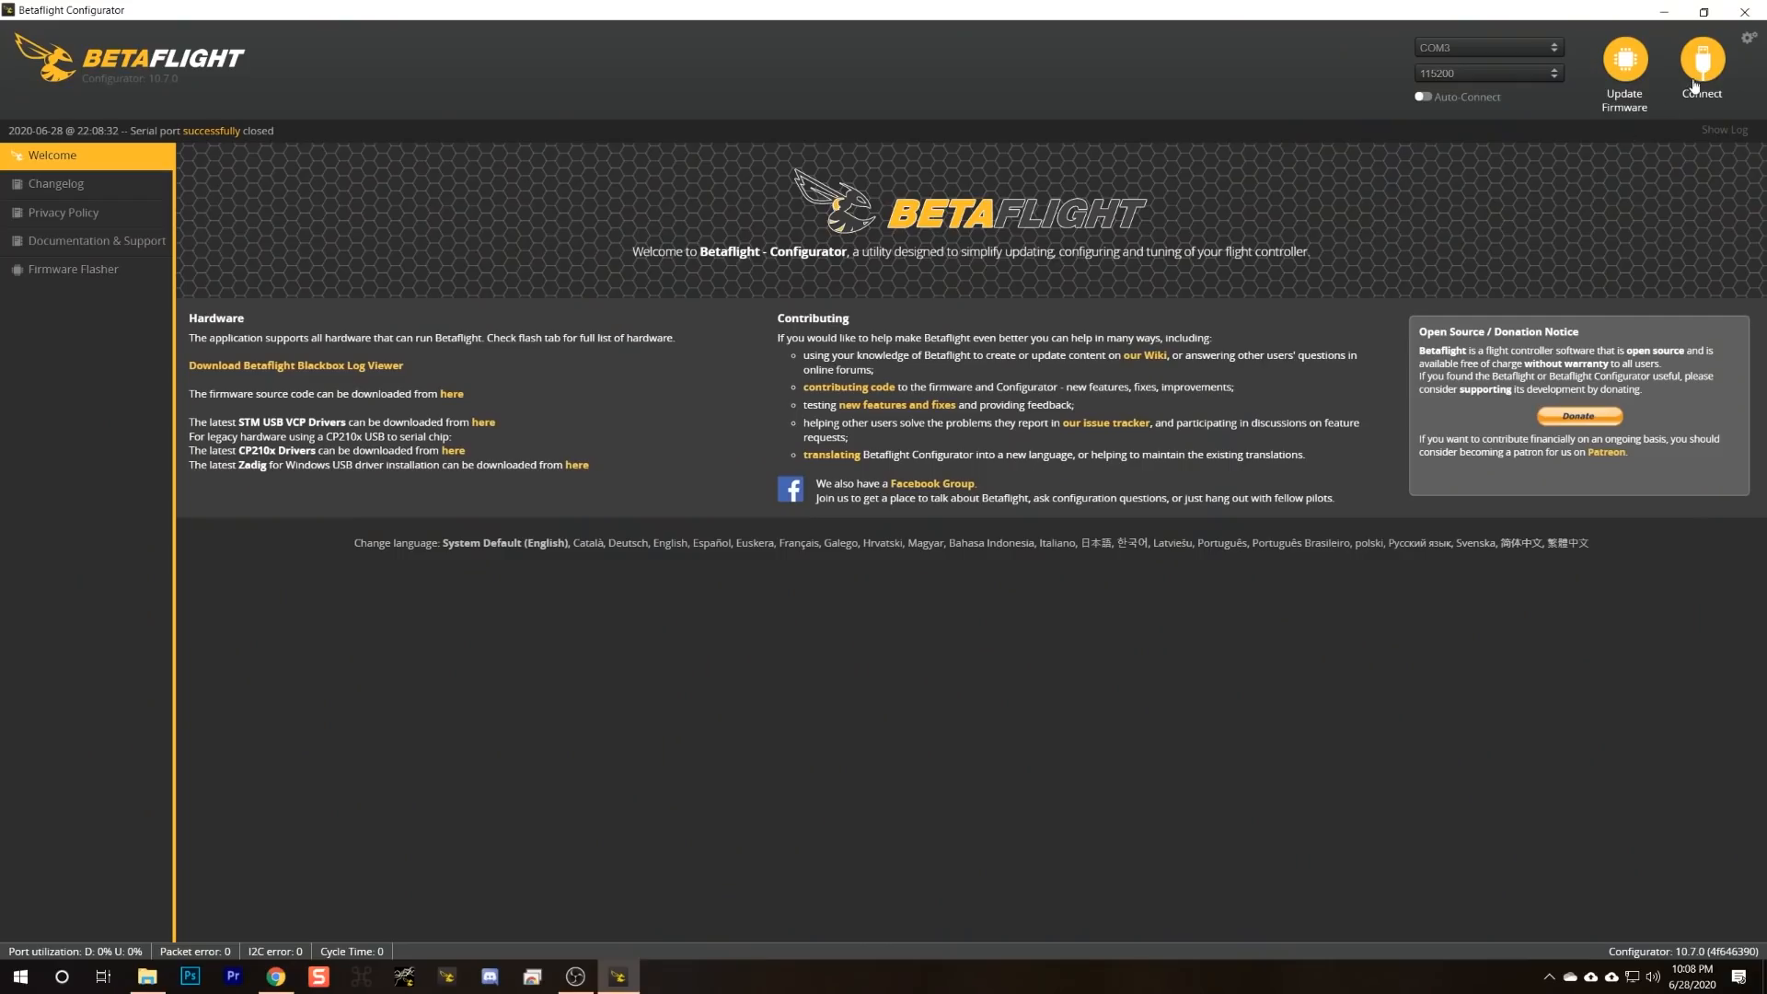
{"action": "left_click", "coordinate": [1701, 77]}
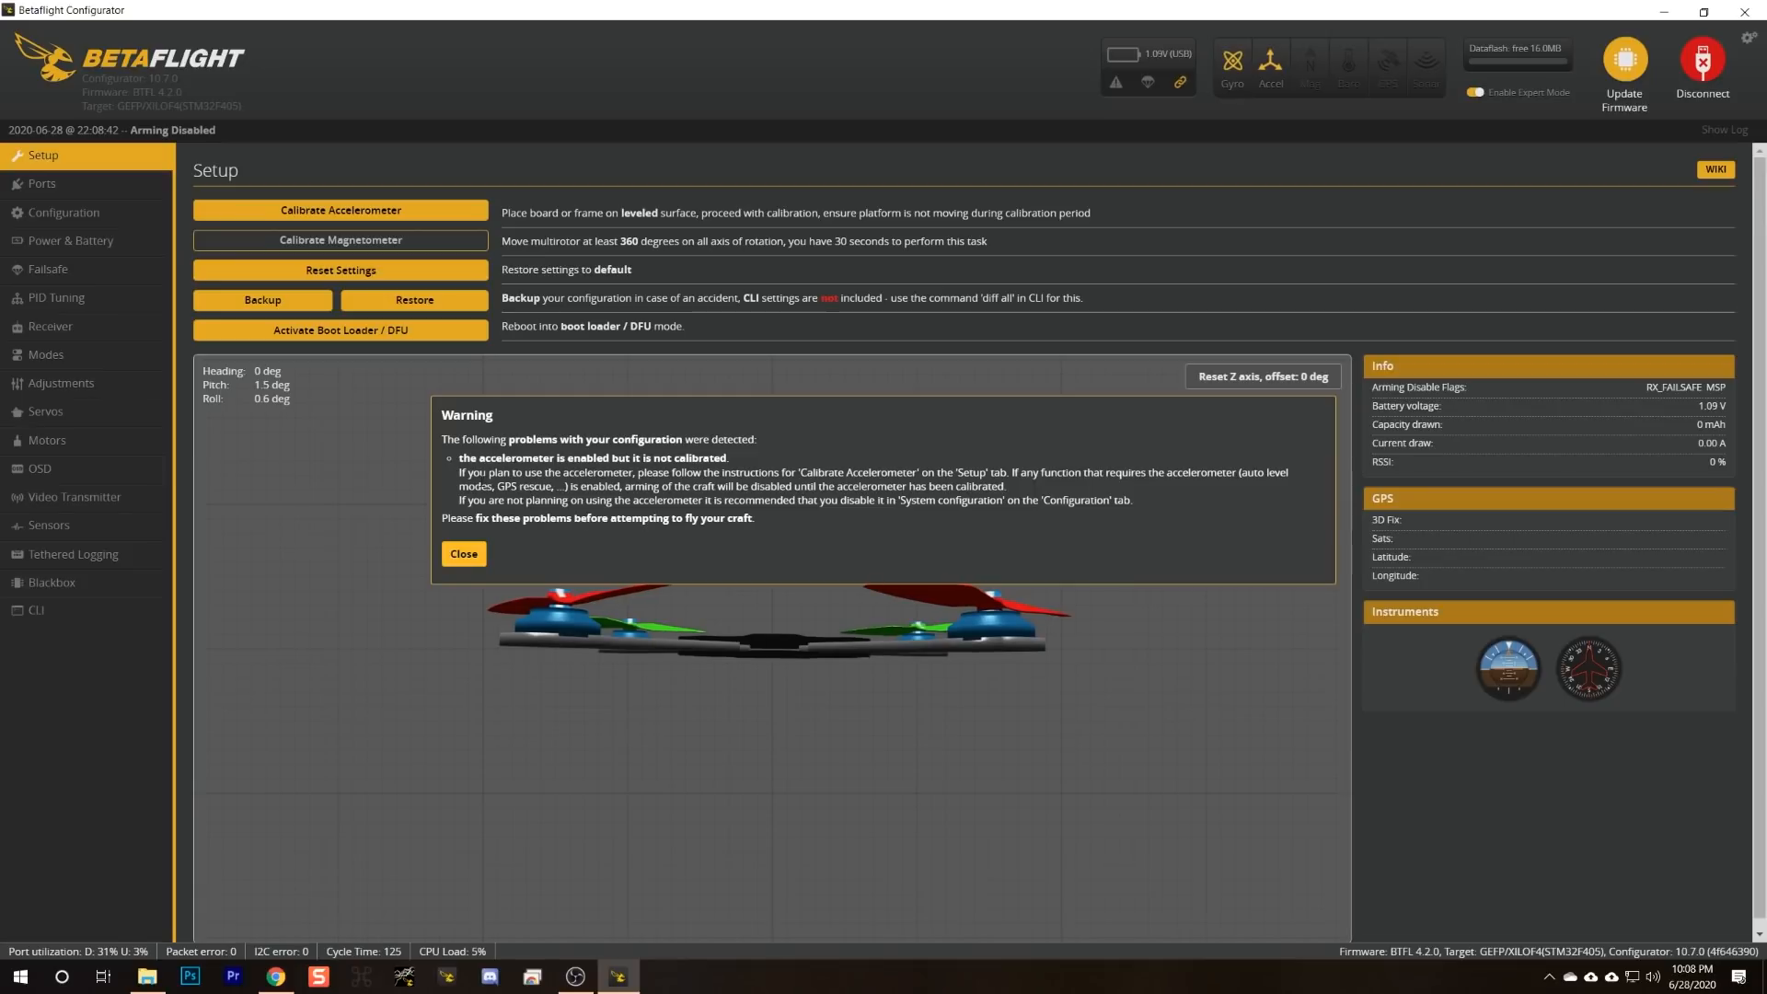
{"action": "left_click", "coordinate": [454, 555]}
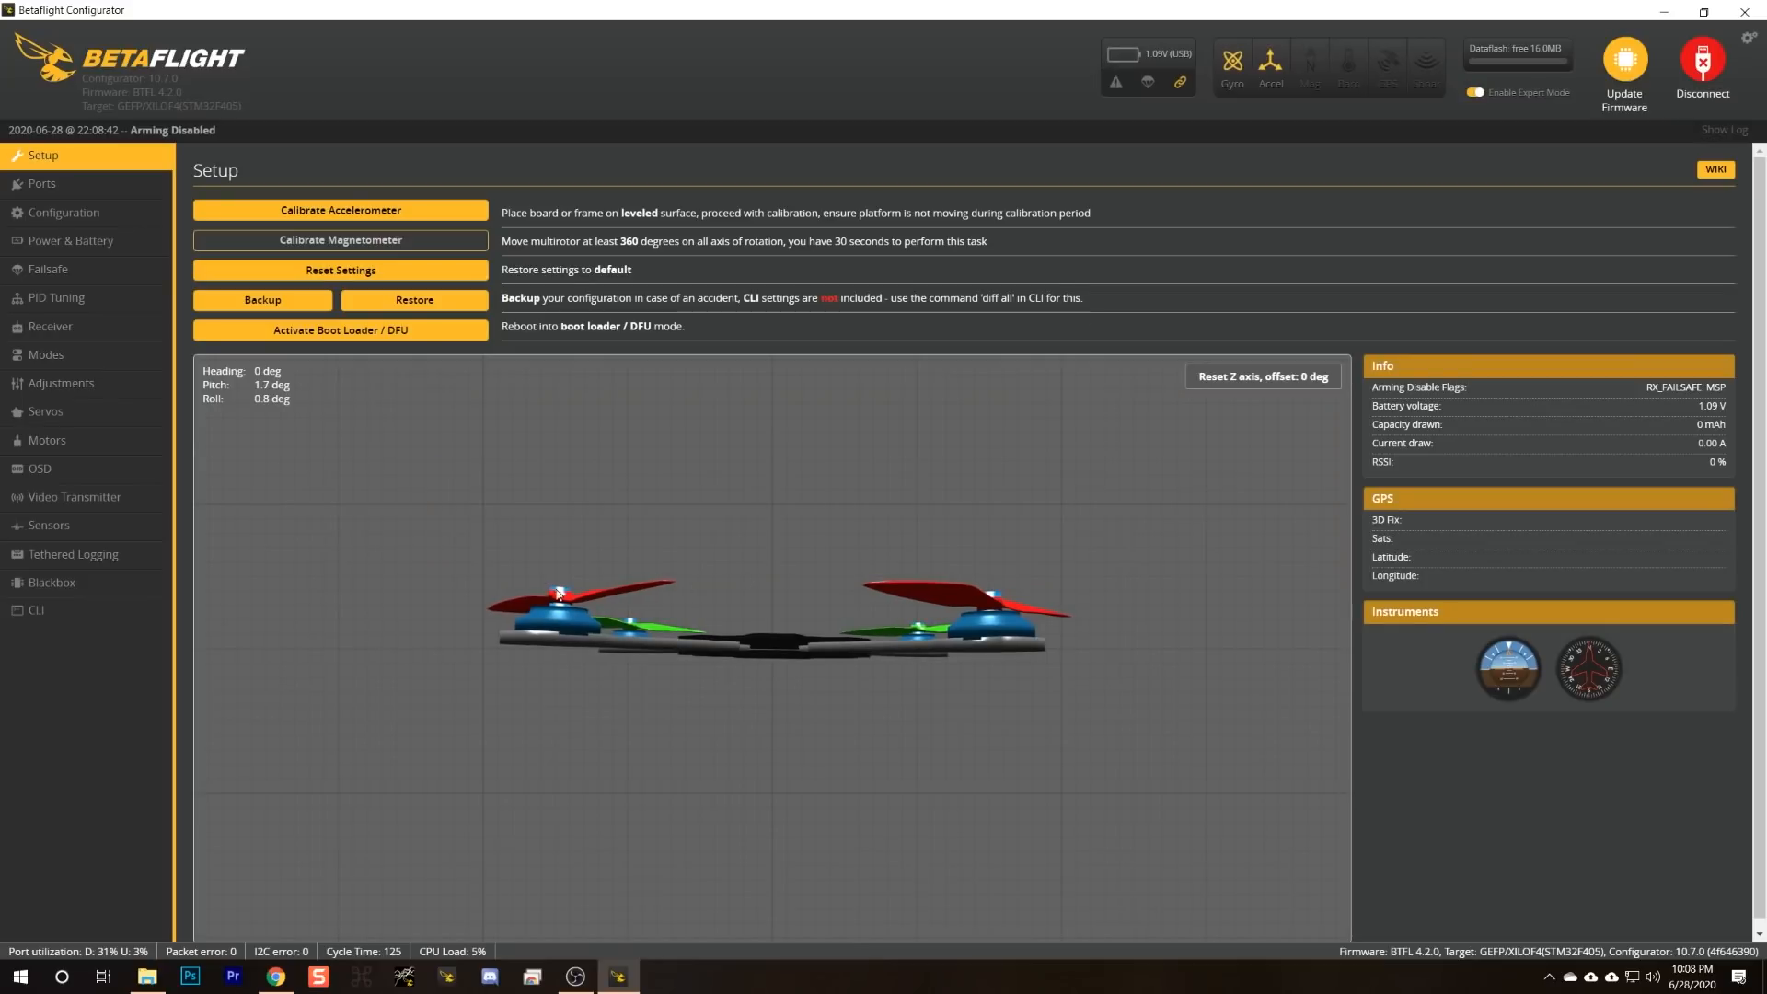
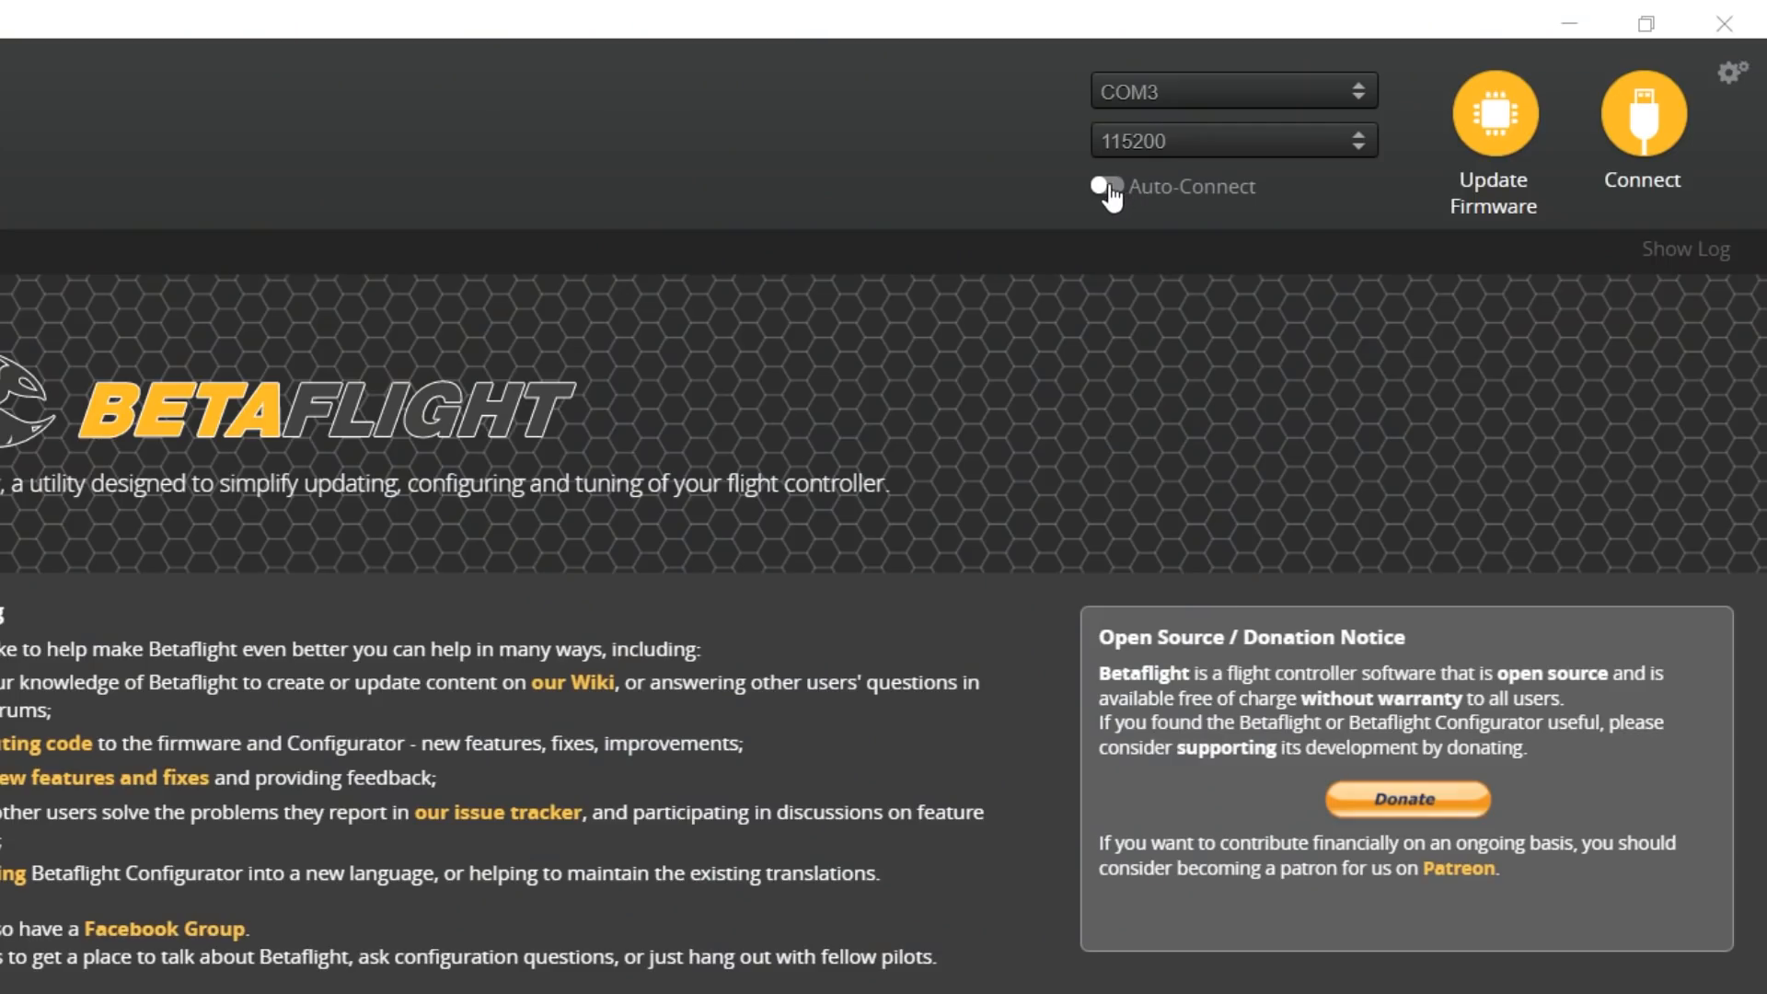
Step: Enable Auto-Connect and choose On for the dark theme in the application options
{"action": "left_click", "coordinate": [1107, 188]}
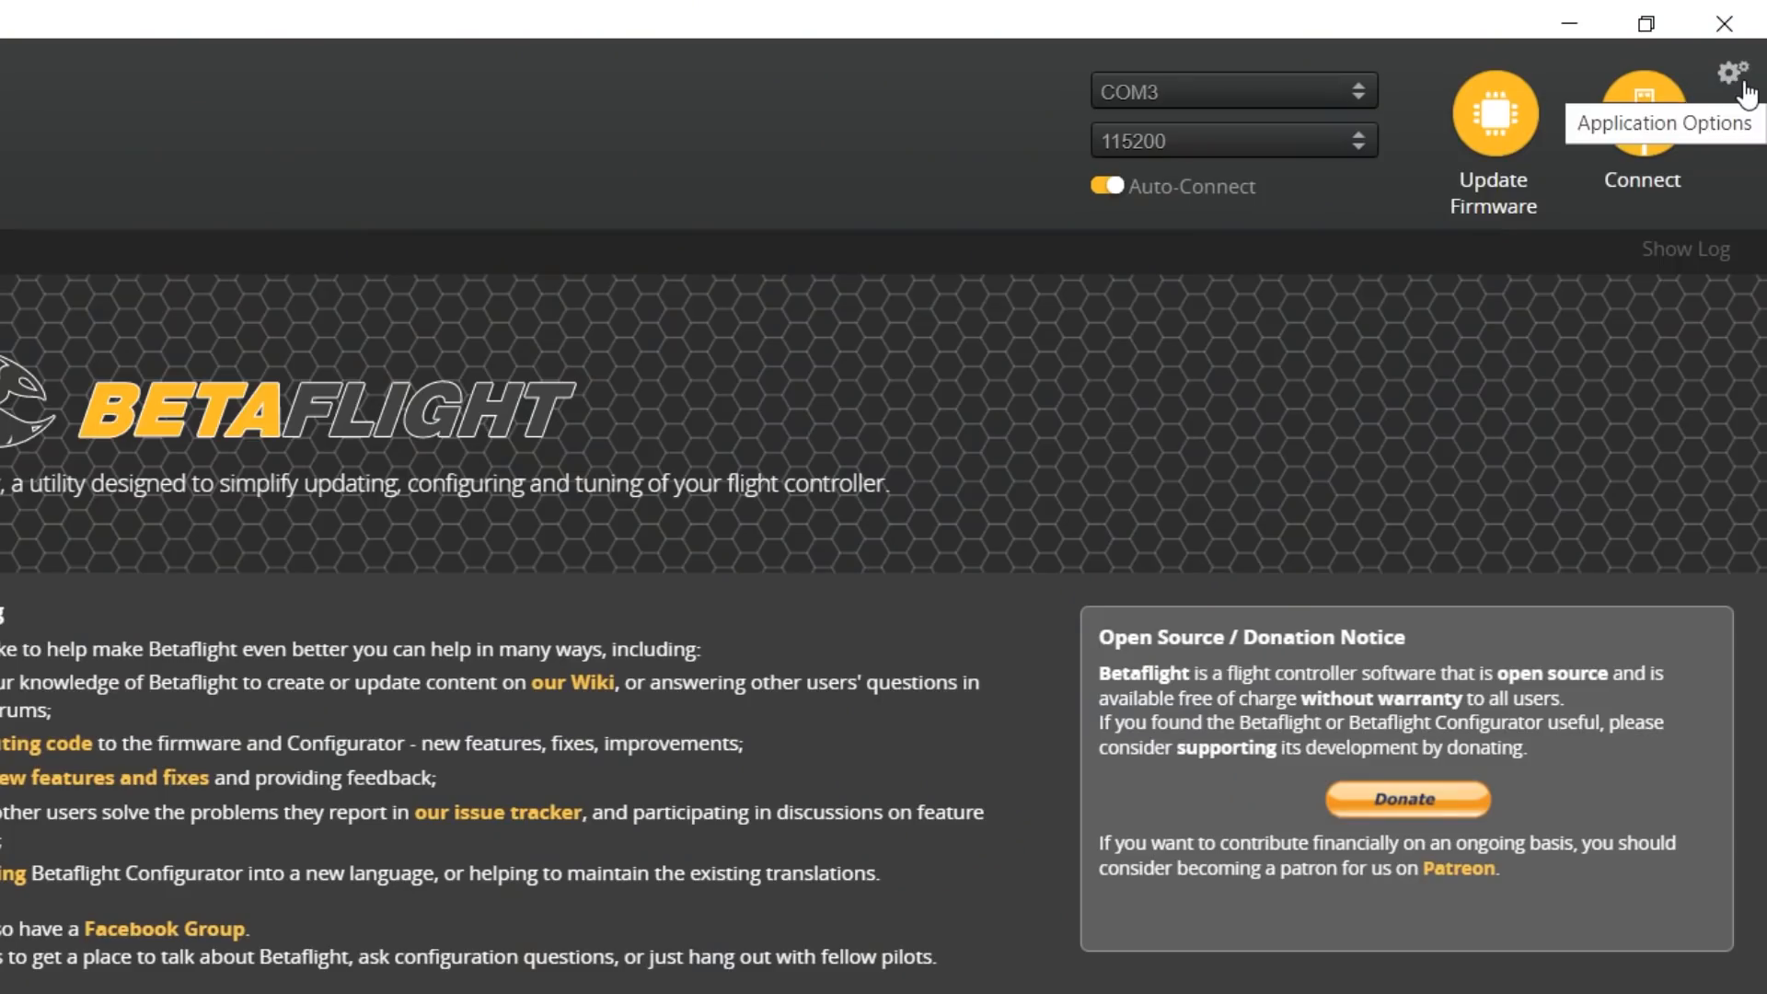
{"action": "left_click", "coordinate": [1735, 76]}
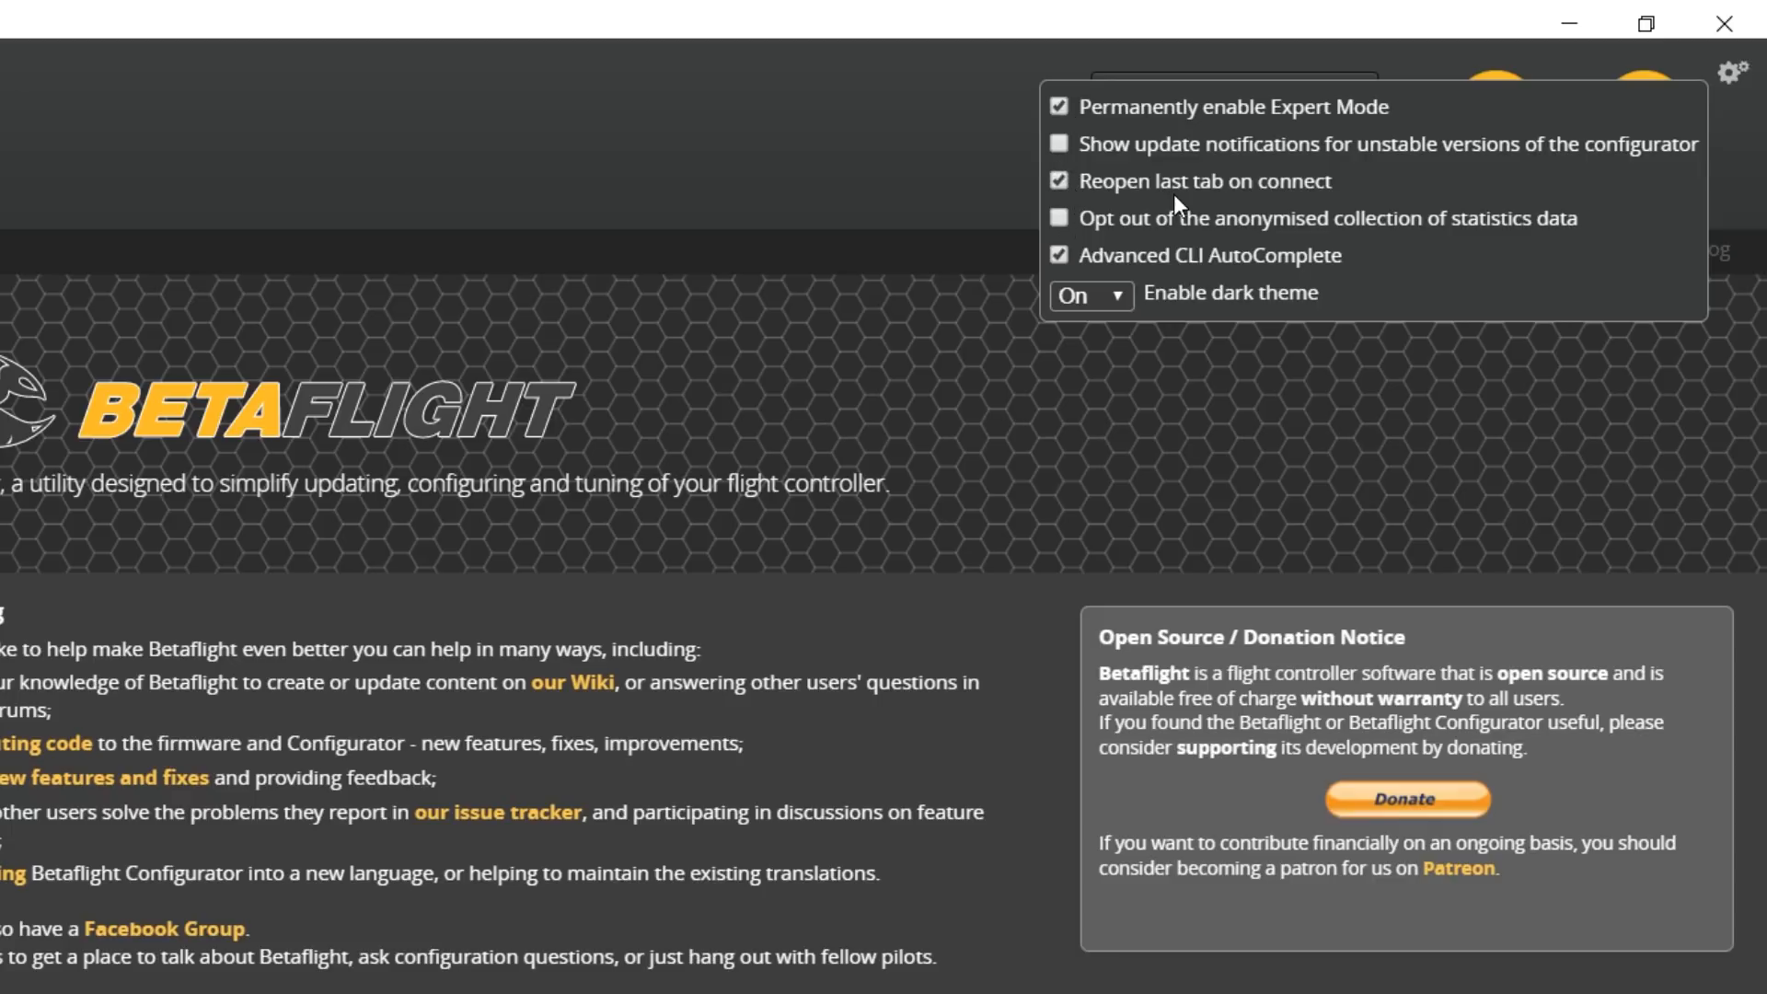
{"action": "left_click_drag", "start_coordinate": [1118, 180], "coordinate": [1357, 194]}
{"action": "left_click", "coordinate": [1354, 158]}
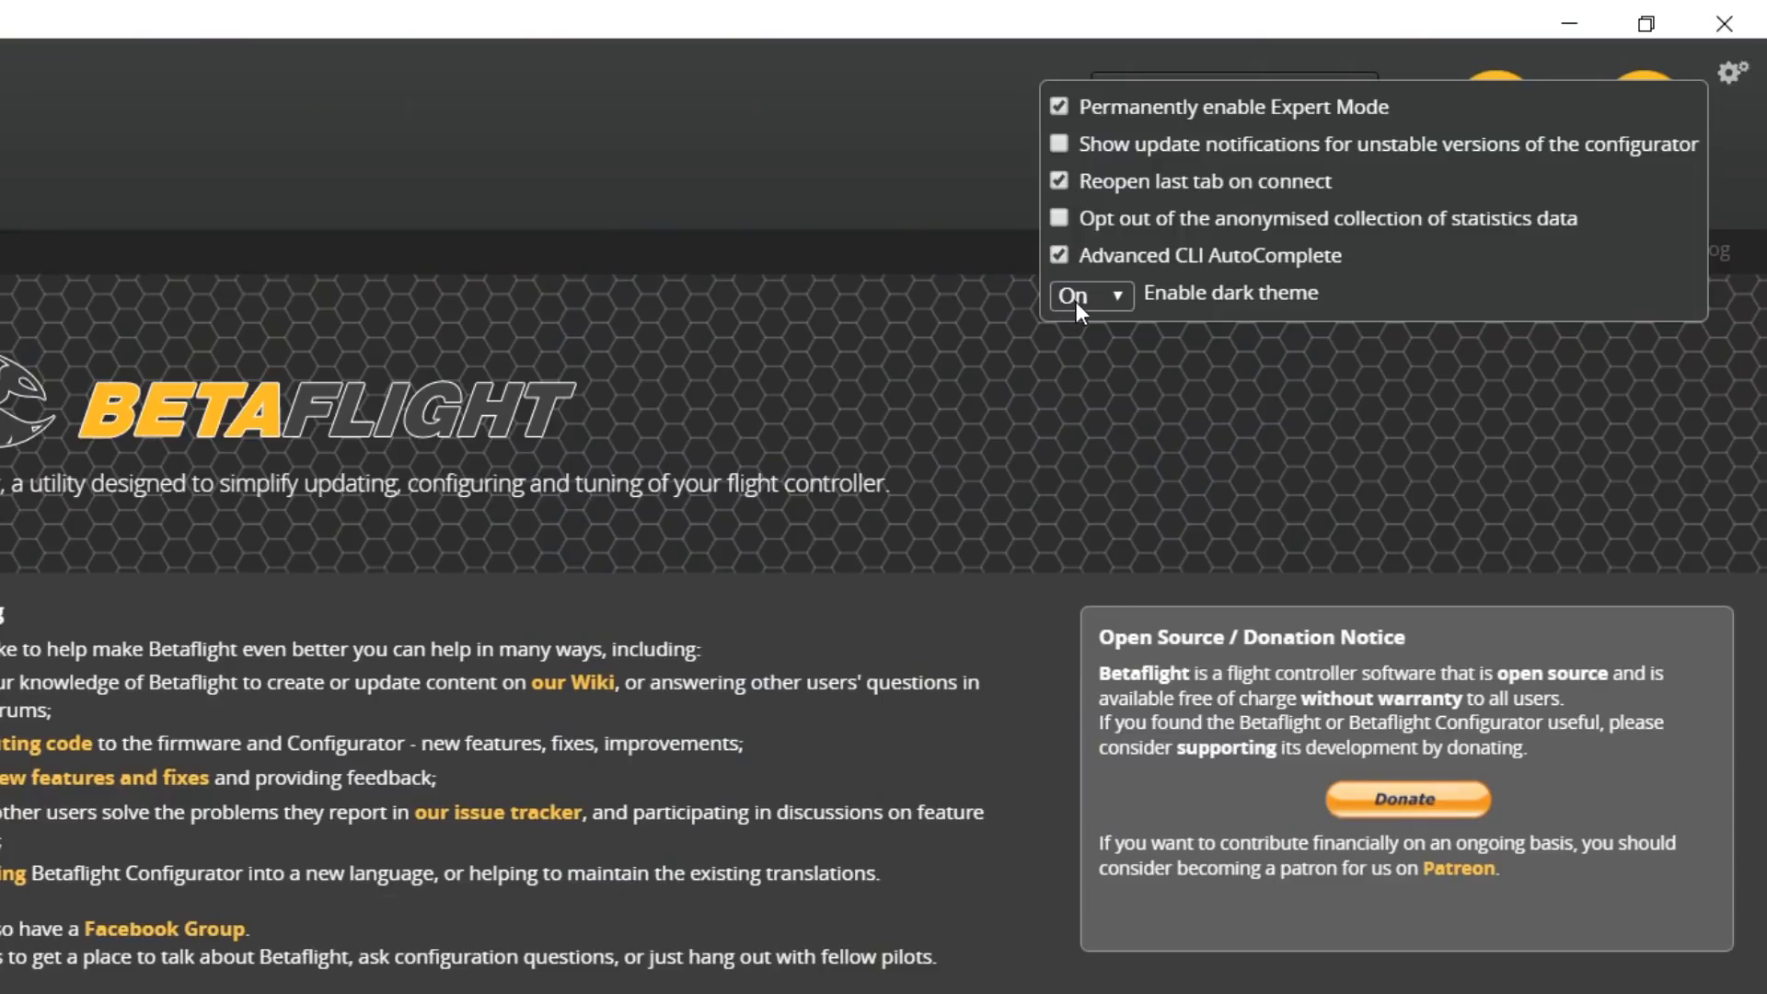
{"action": "left_click", "coordinate": [1074, 296]}
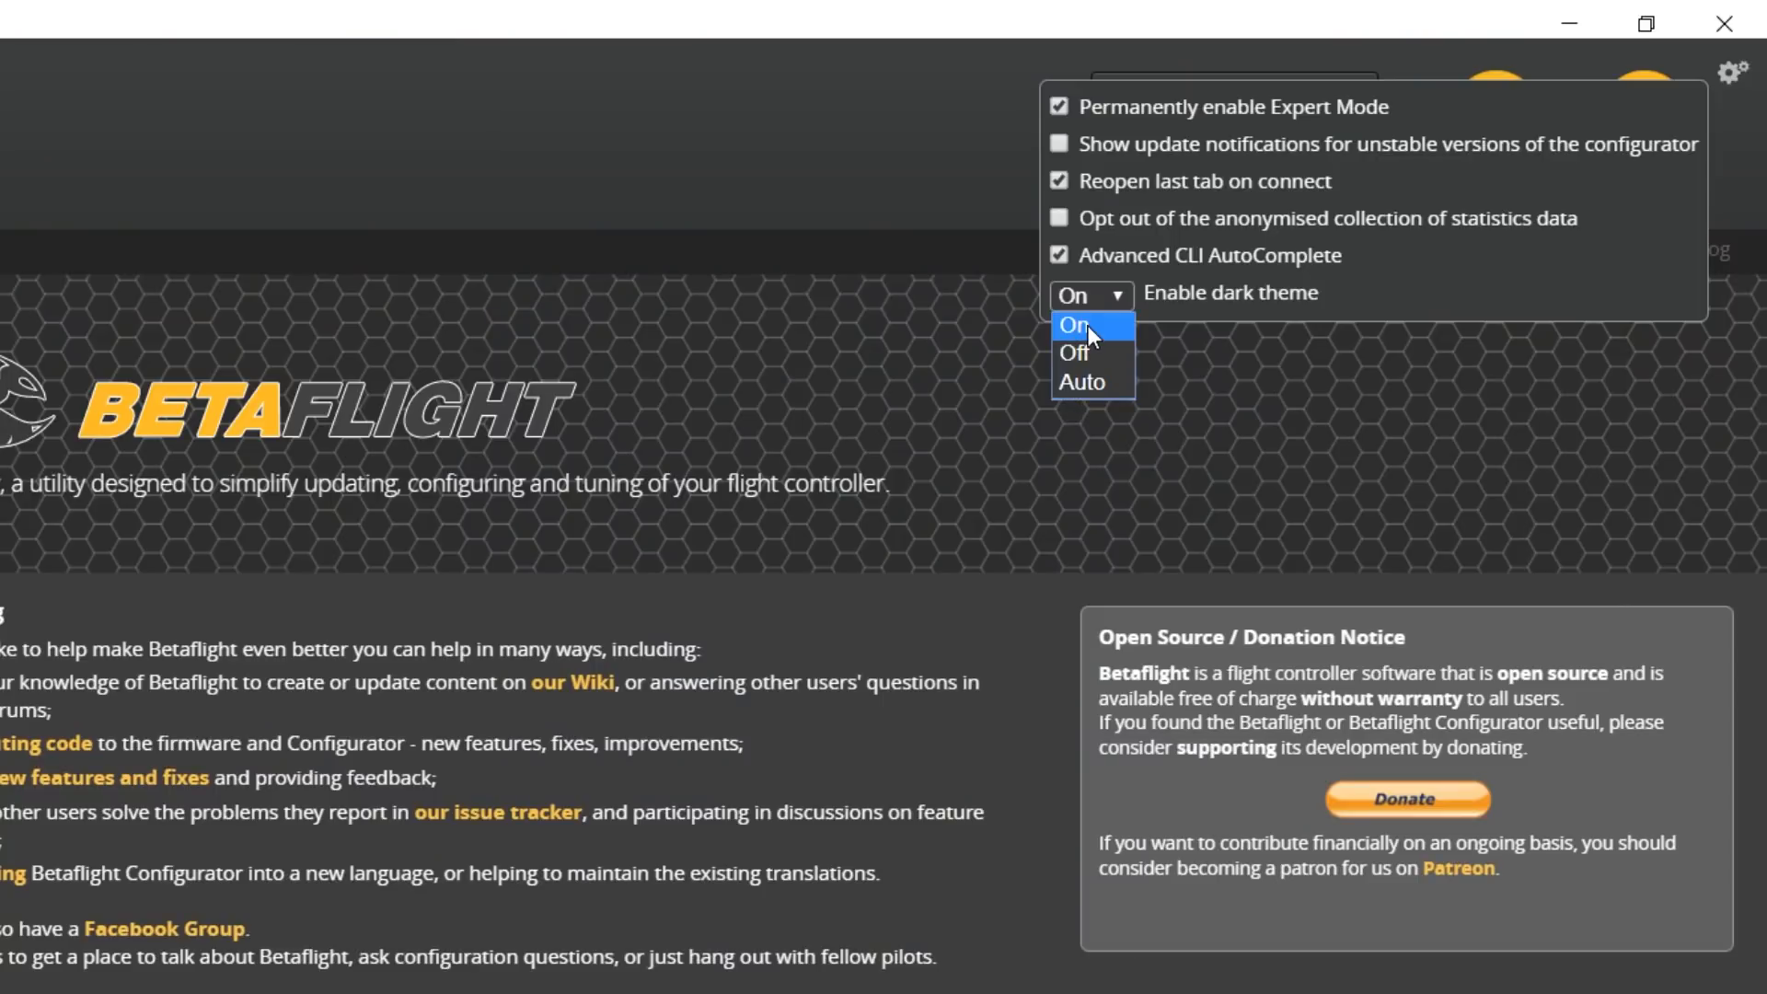
{"action": "left_click", "coordinate": [1086, 329]}
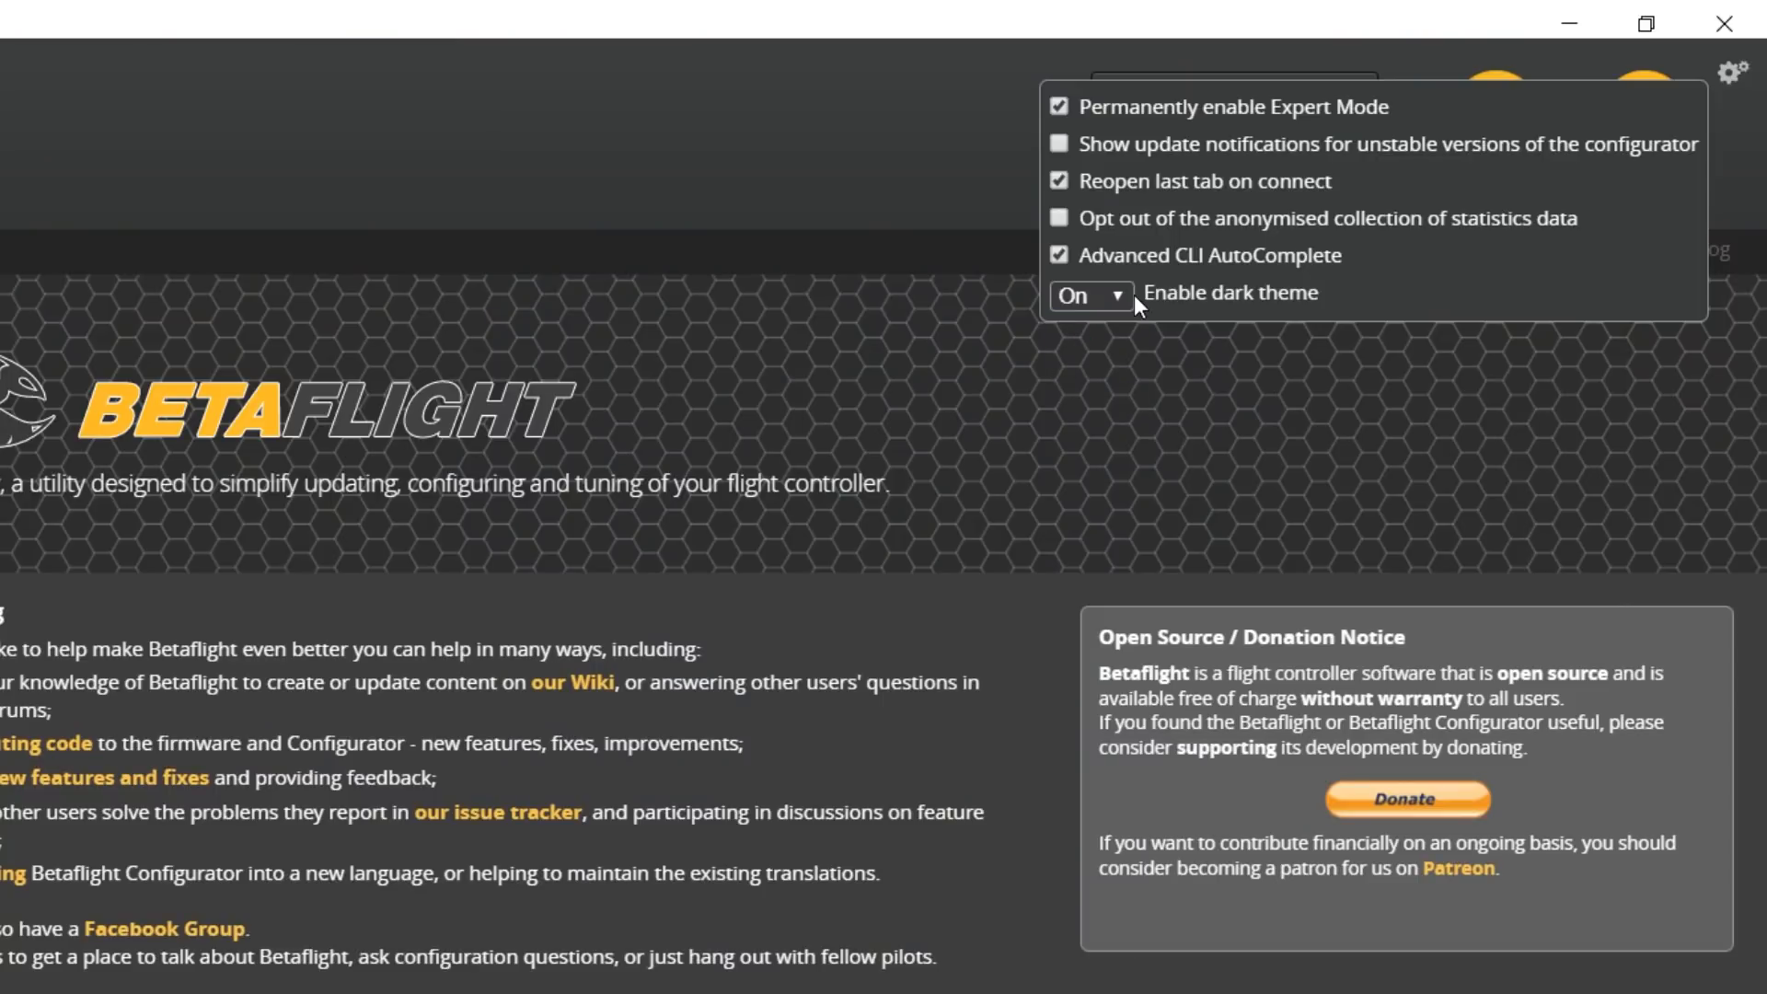
{"action": "left_click", "coordinate": [725, 375]}
Step: Connect to the board and review its Configuration settings and Ports assignments
{"action": "left_click", "coordinate": [1656, 147]}
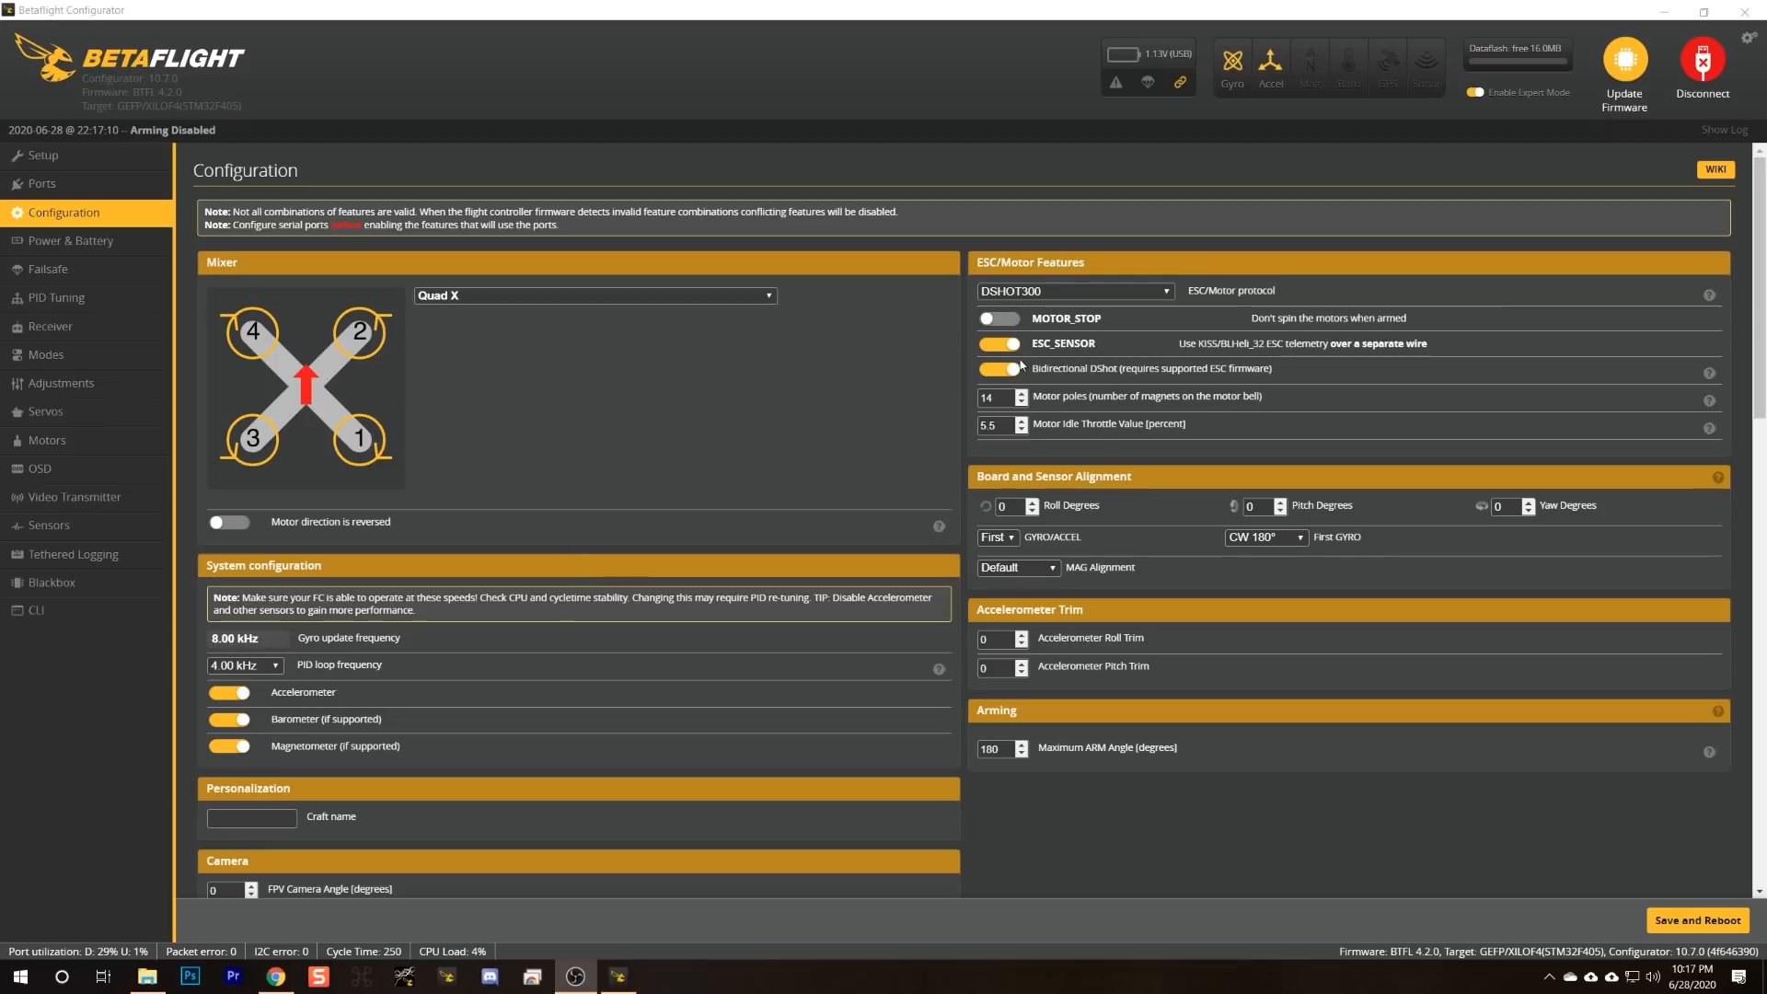
{"action": "scroll", "coordinate": [977, 419], "scroll_direction": "down", "scroll_amount": 3}
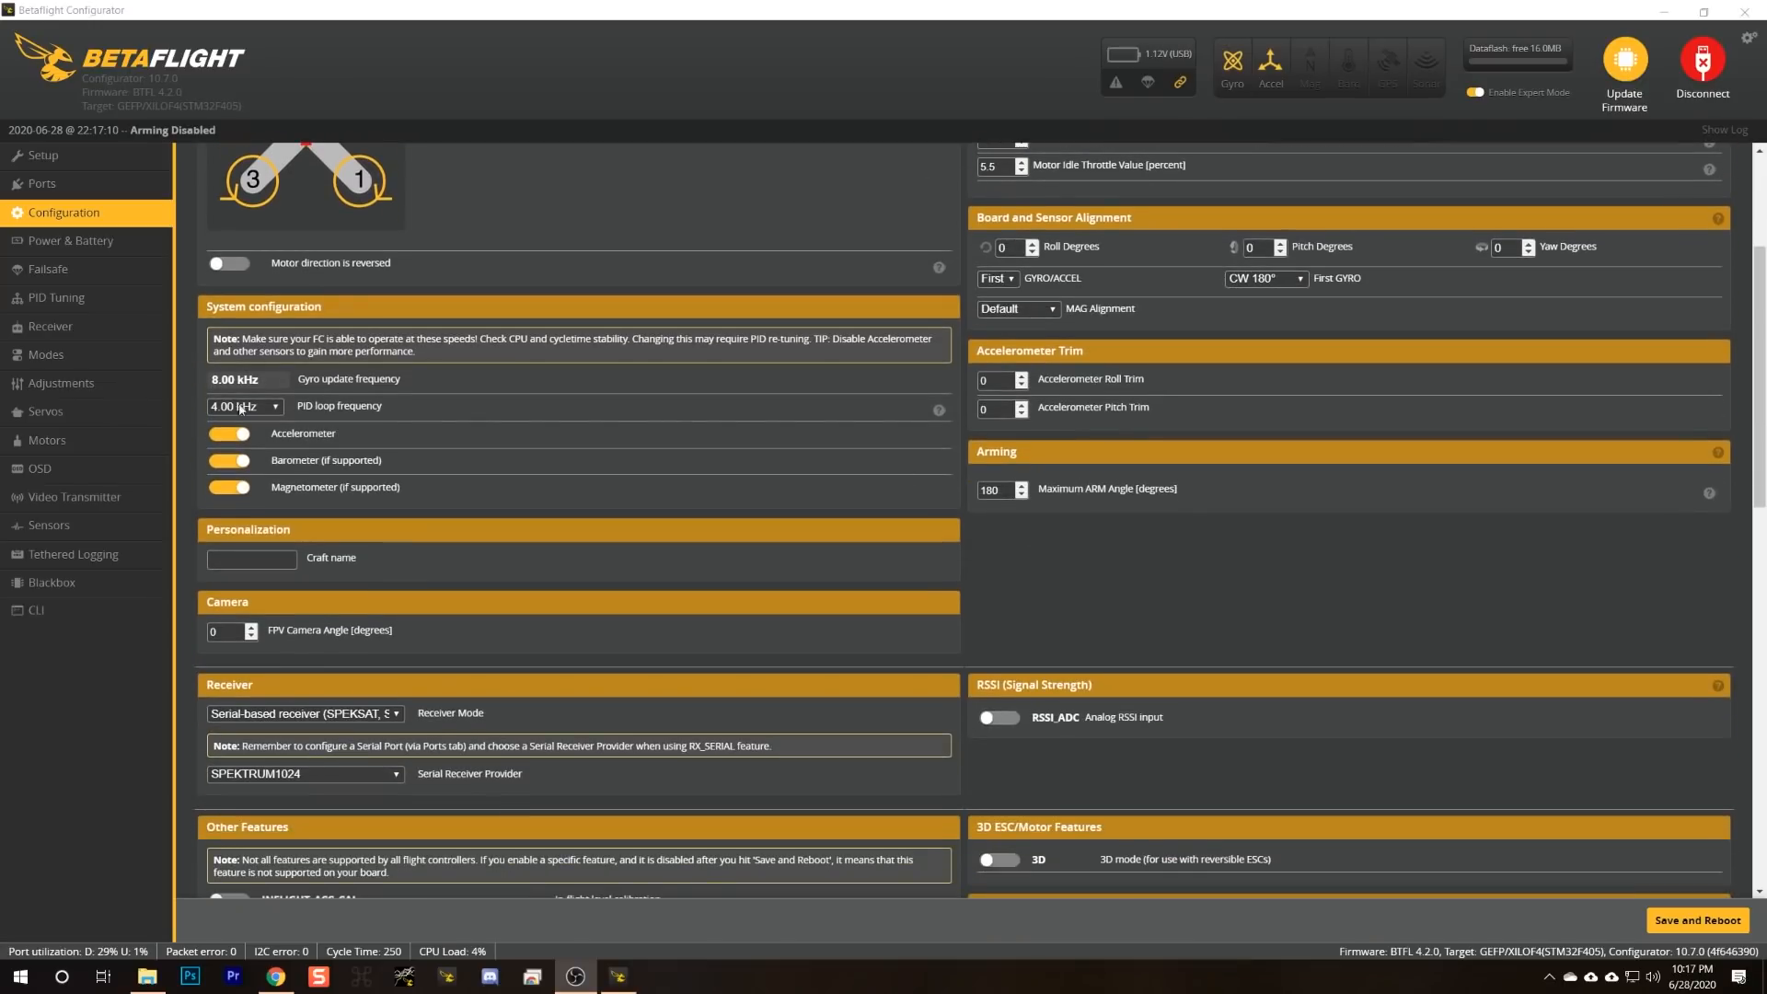
{"action": "scroll", "coordinate": [225, 543], "scroll_direction": "down", "scroll_amount": 4}
{"action": "scroll", "coordinate": [280, 508], "scroll_direction": "up", "scroll_amount": 6}
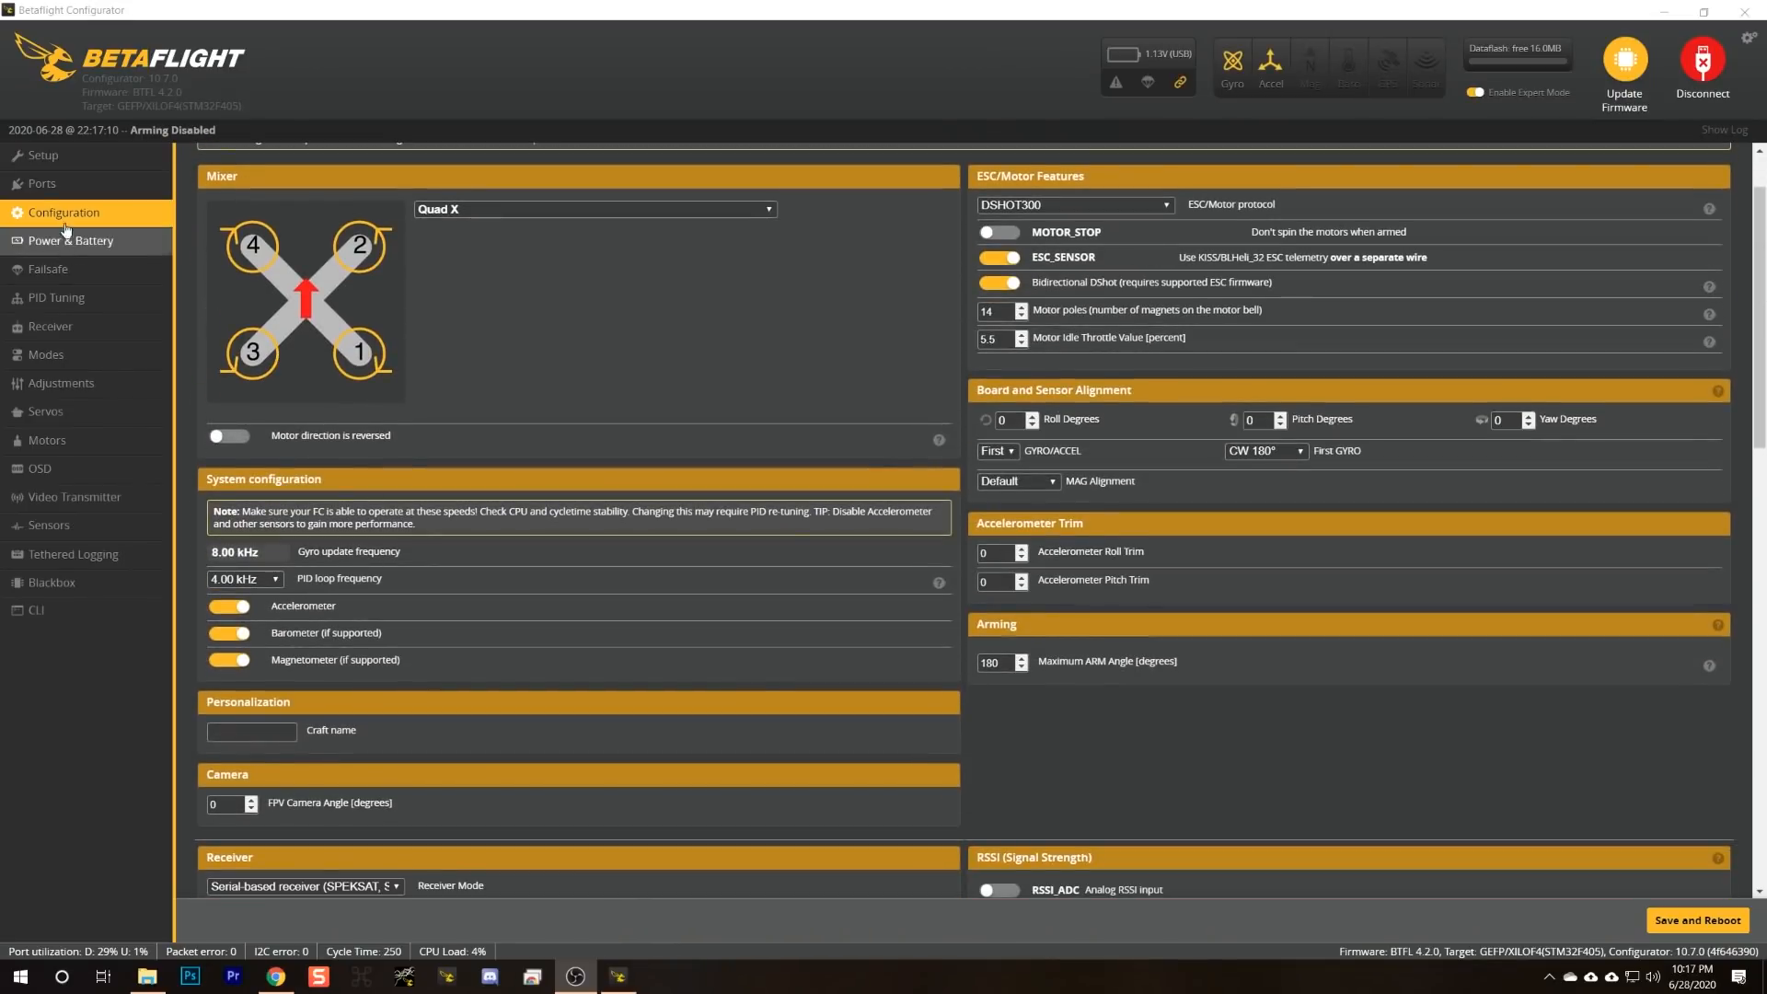
{"action": "left_click", "coordinate": [41, 184]}
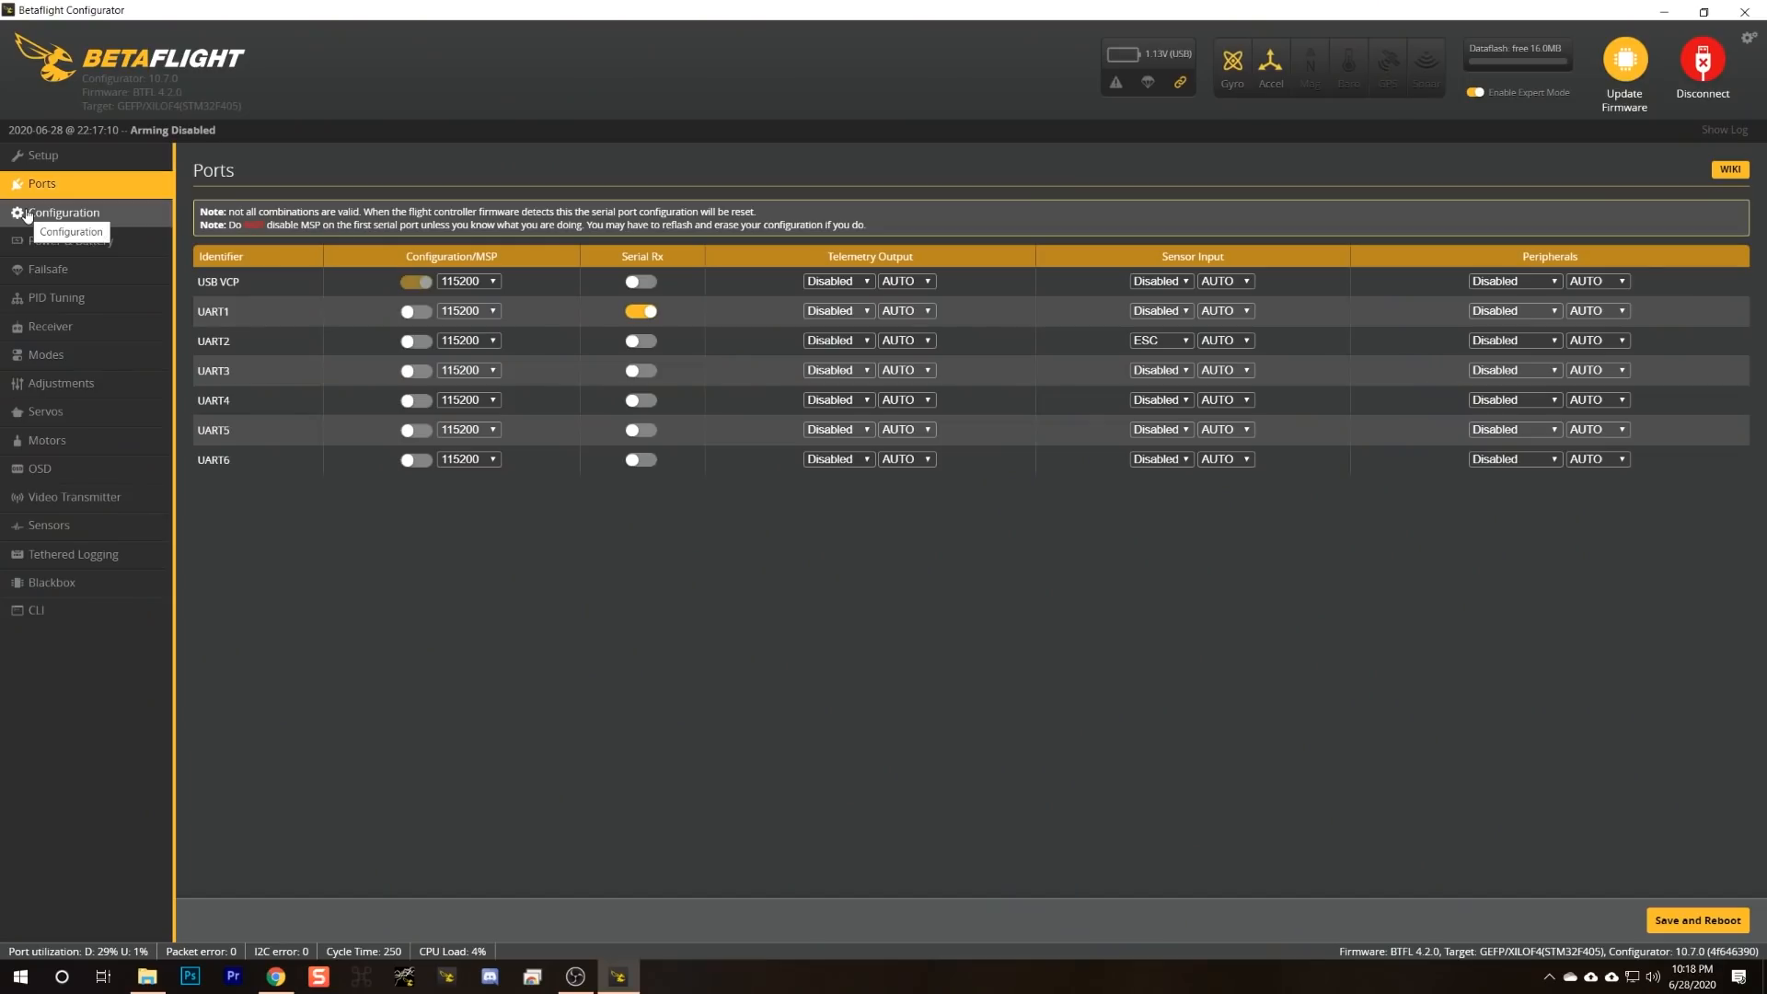
Step: Set the Serial Receiver Provider to SBUS in the configuration, then save and reboot the board
{"action": "left_click", "coordinate": [57, 215]}
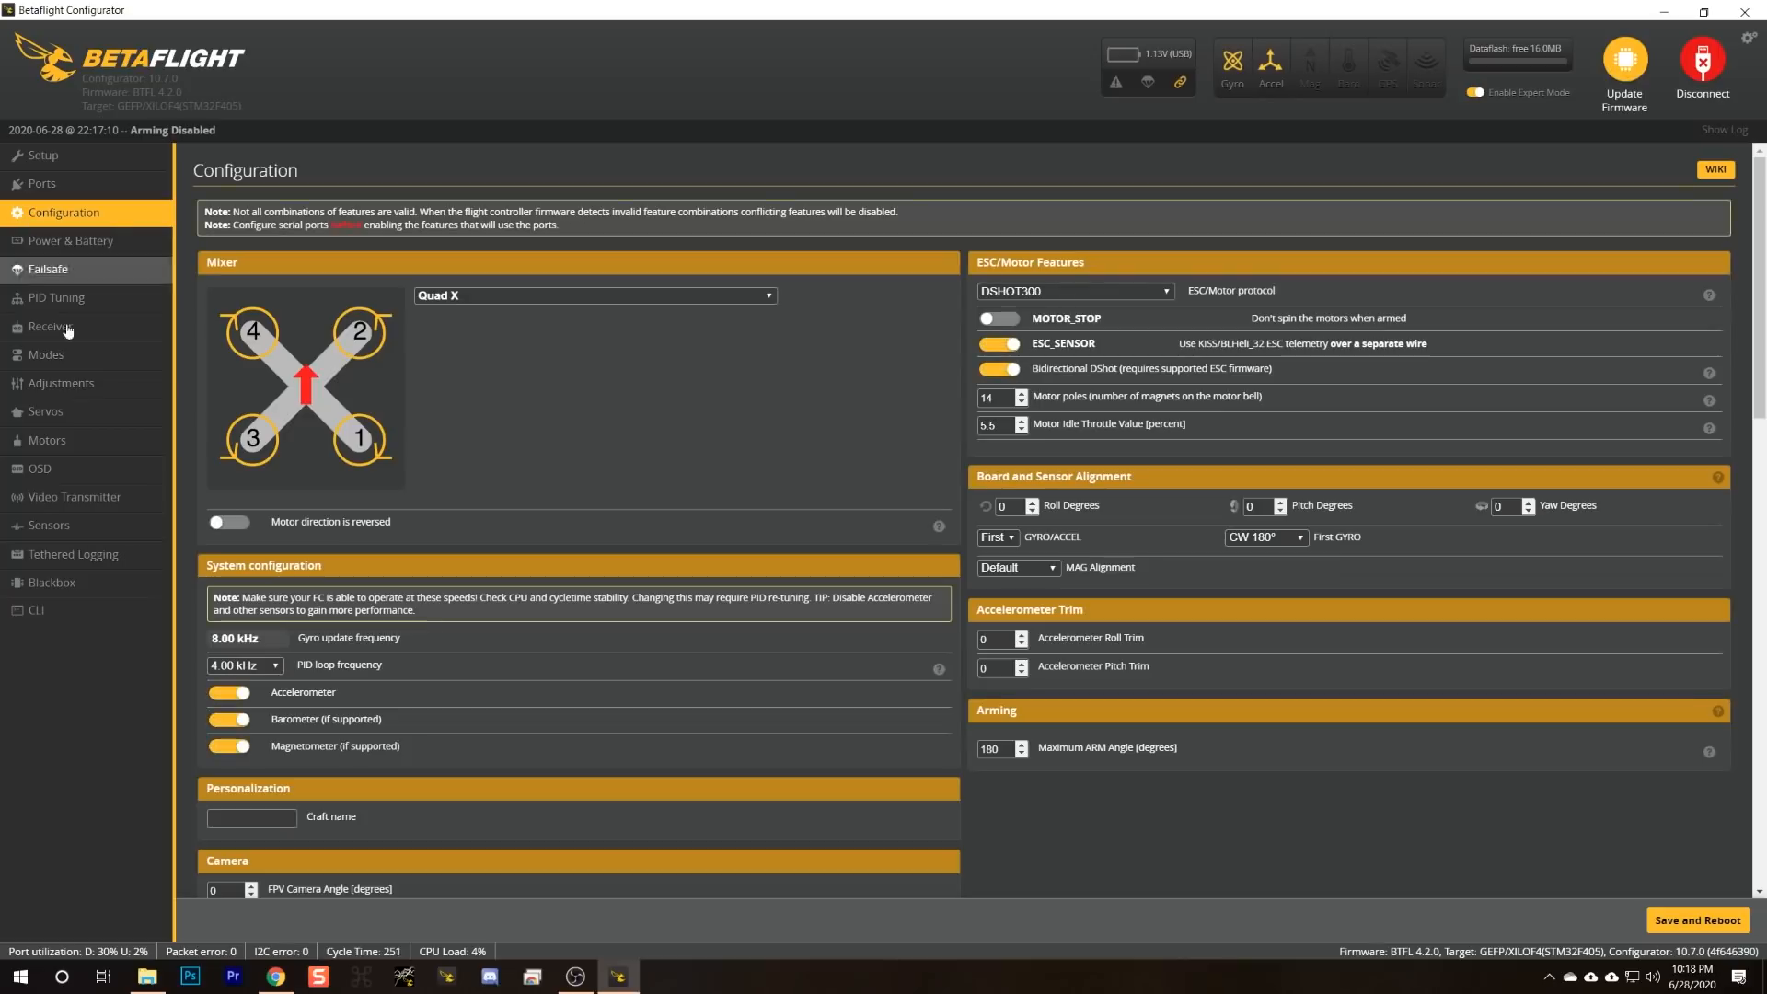
{"action": "scroll", "coordinate": [449, 376], "scroll_direction": "down", "scroll_amount": 6}
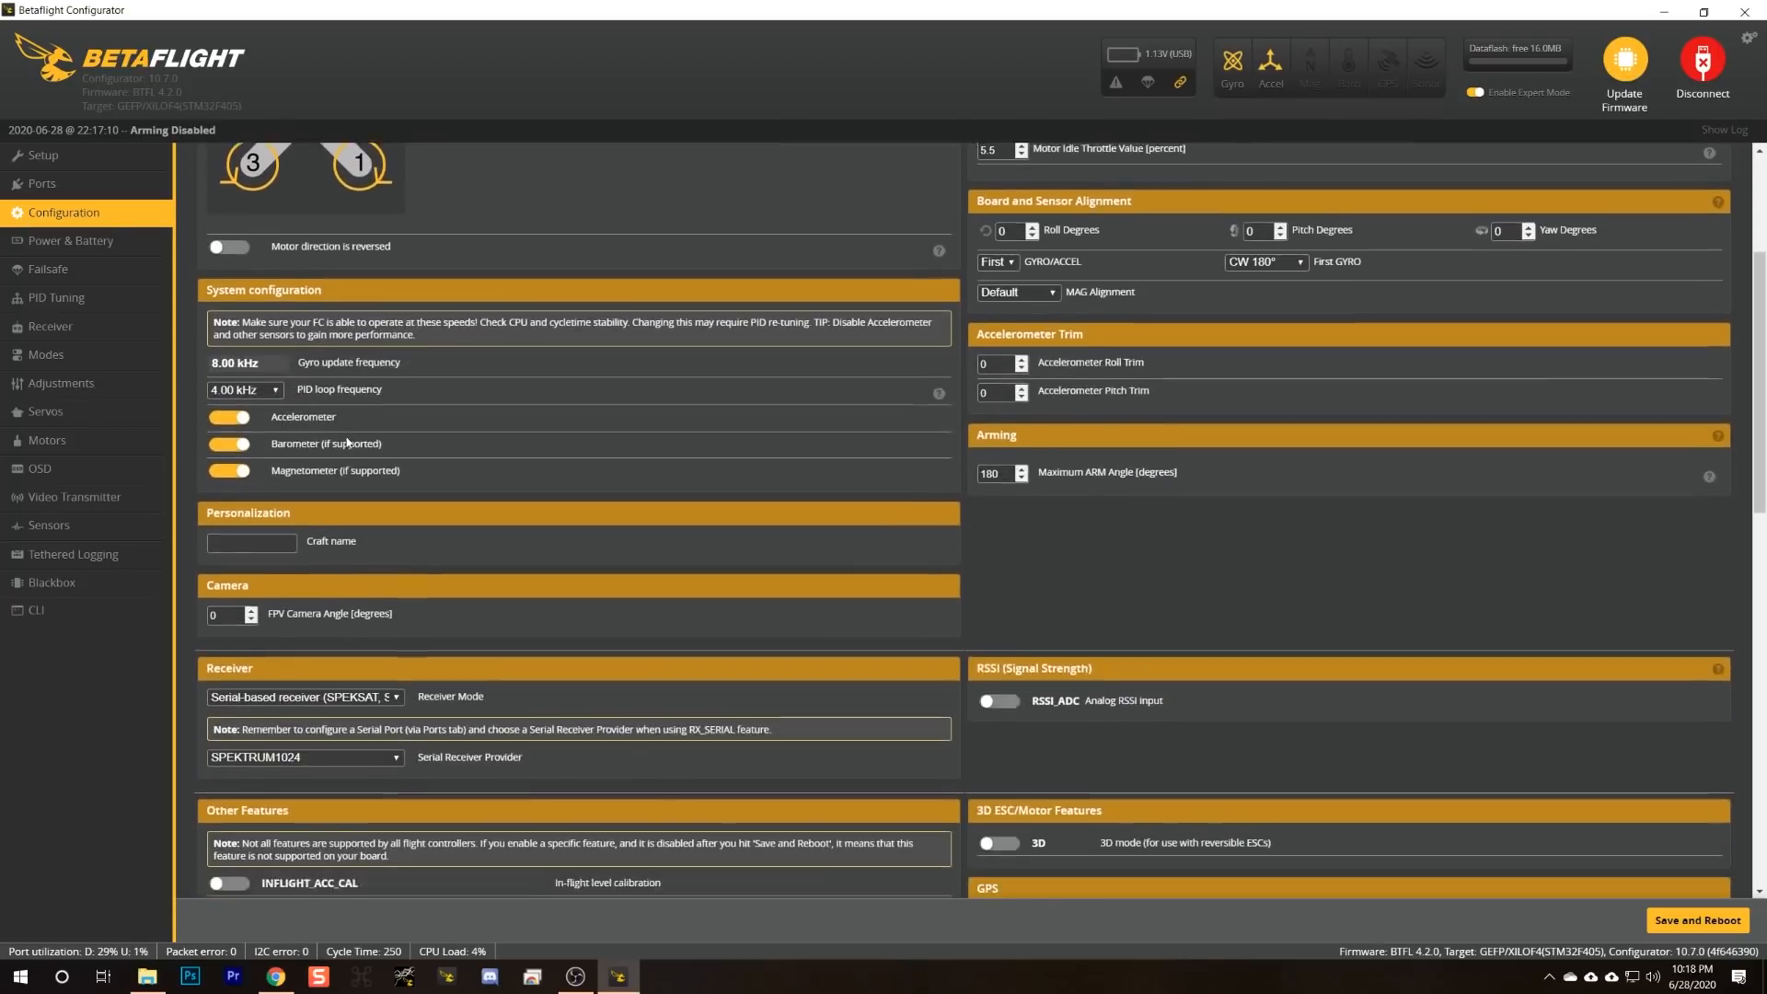
{"action": "scroll", "coordinate": [319, 433], "scroll_direction": "down", "scroll_amount": 1}
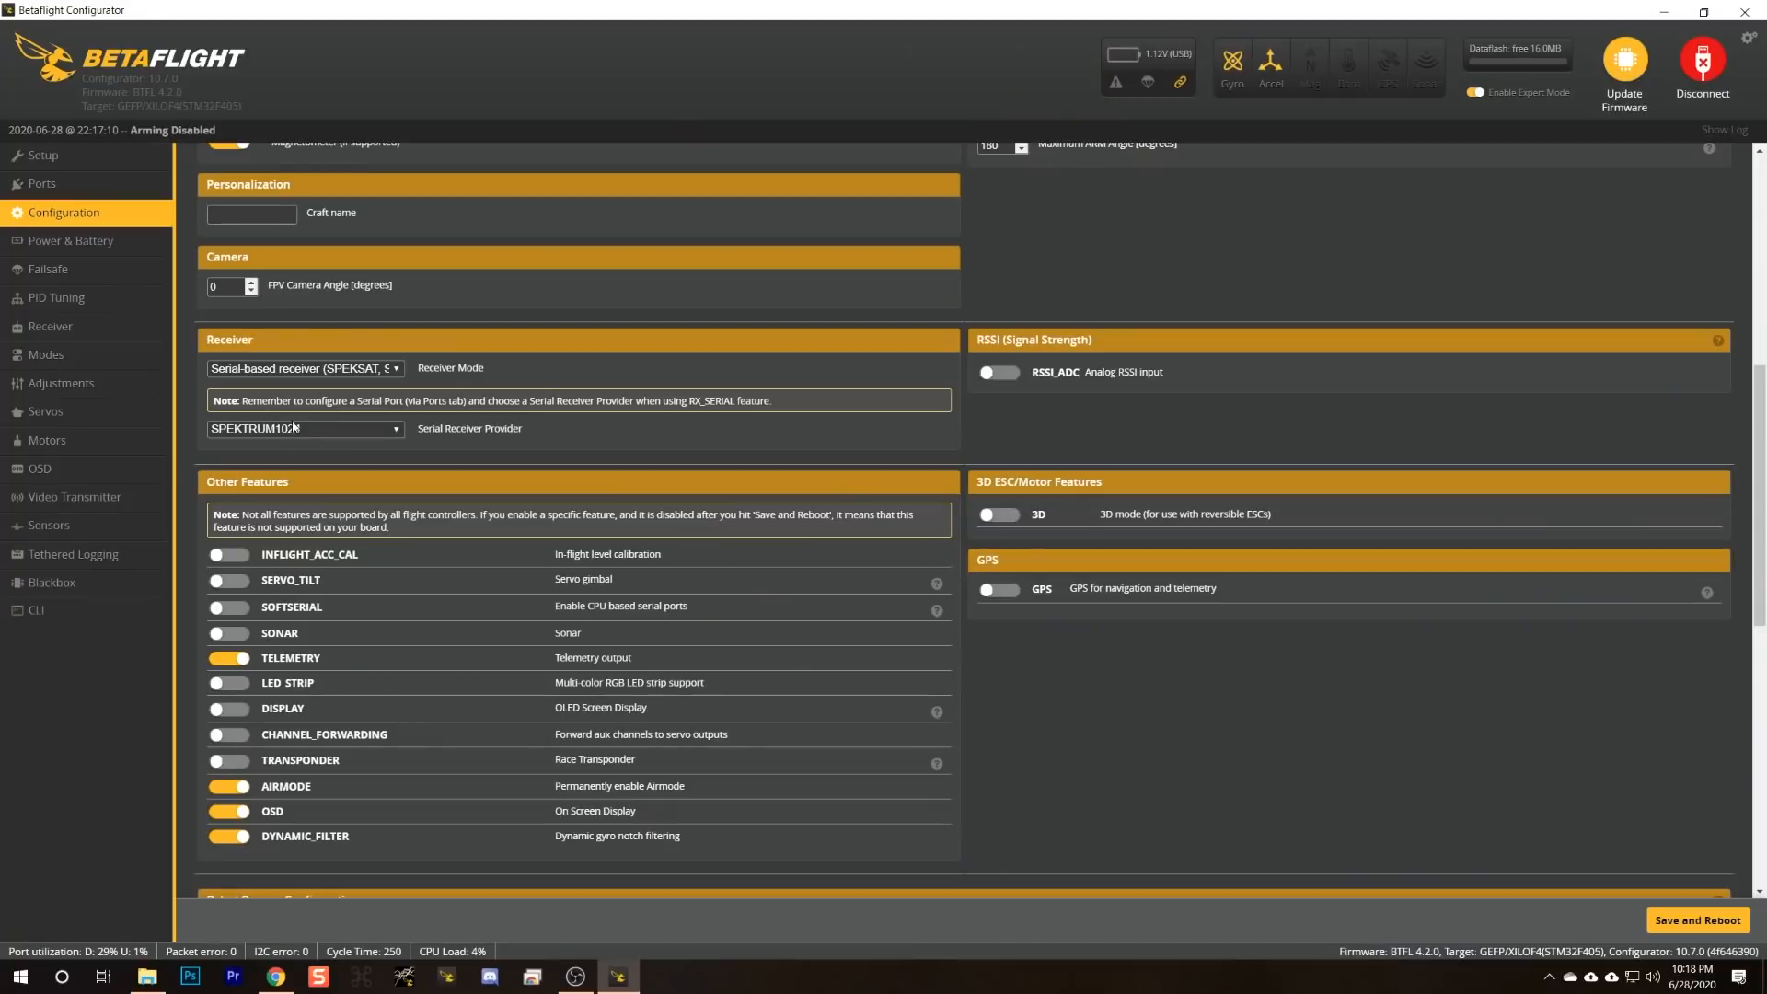
{"action": "left_click", "coordinate": [277, 429]}
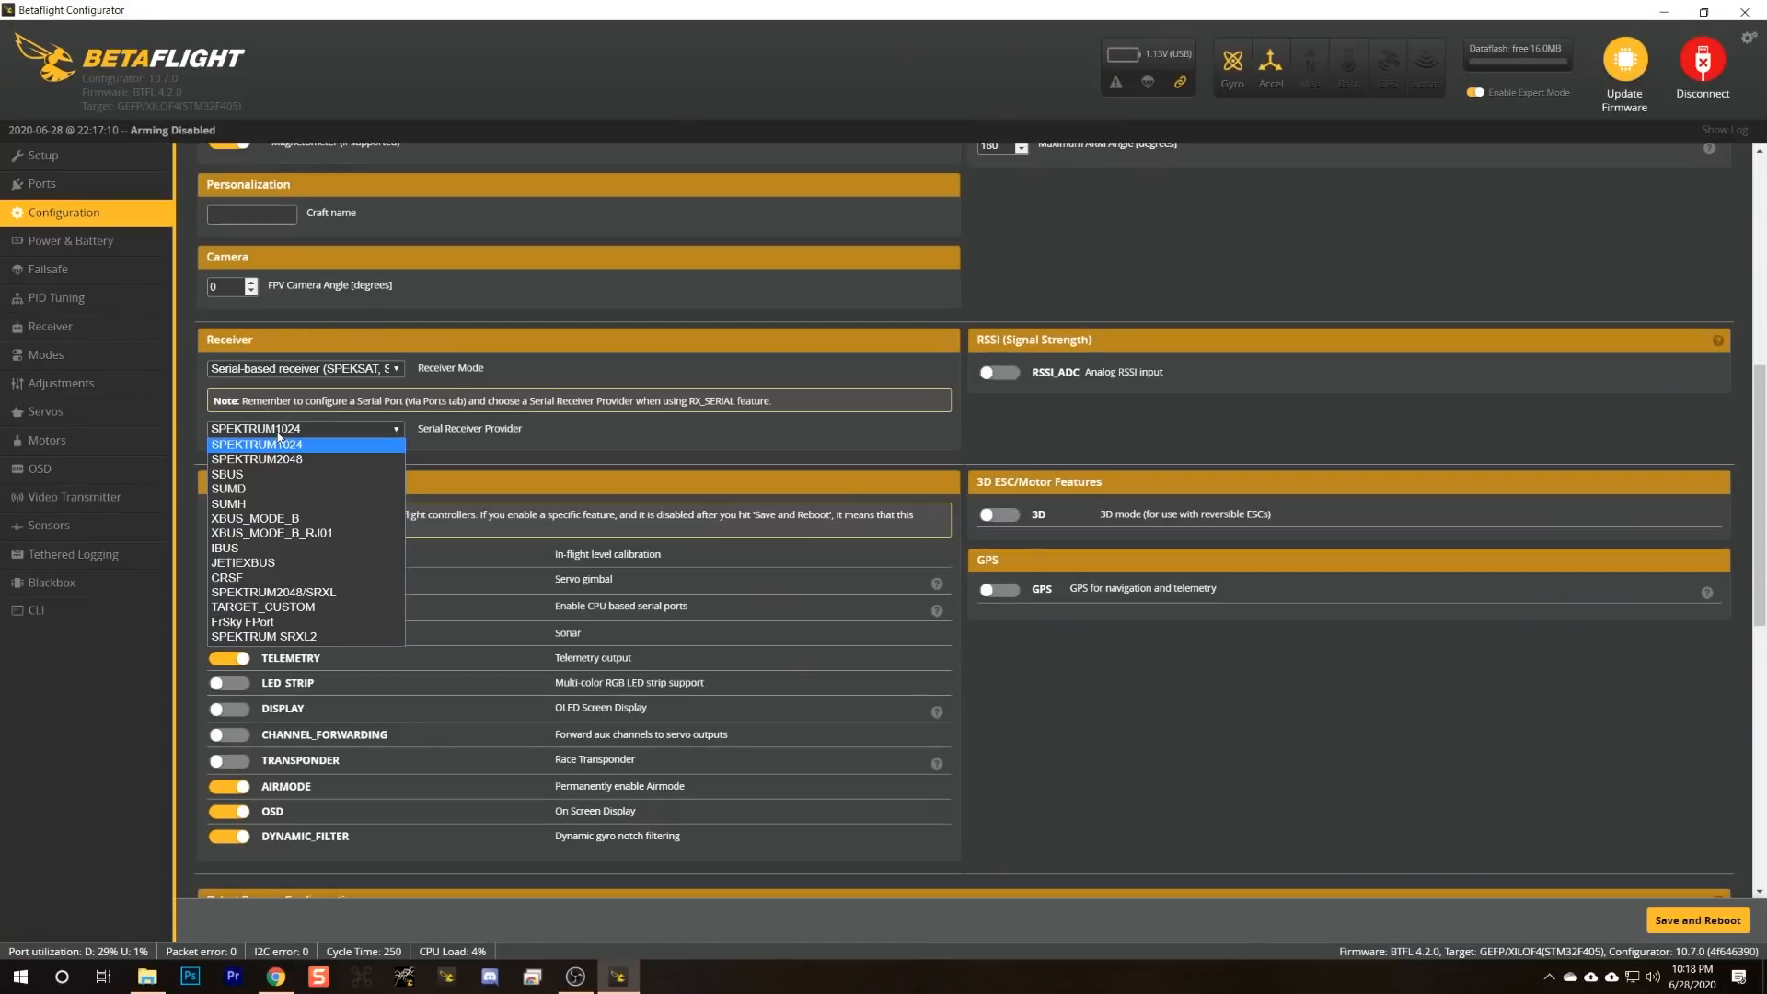
{"action": "left_click", "coordinate": [250, 474]}
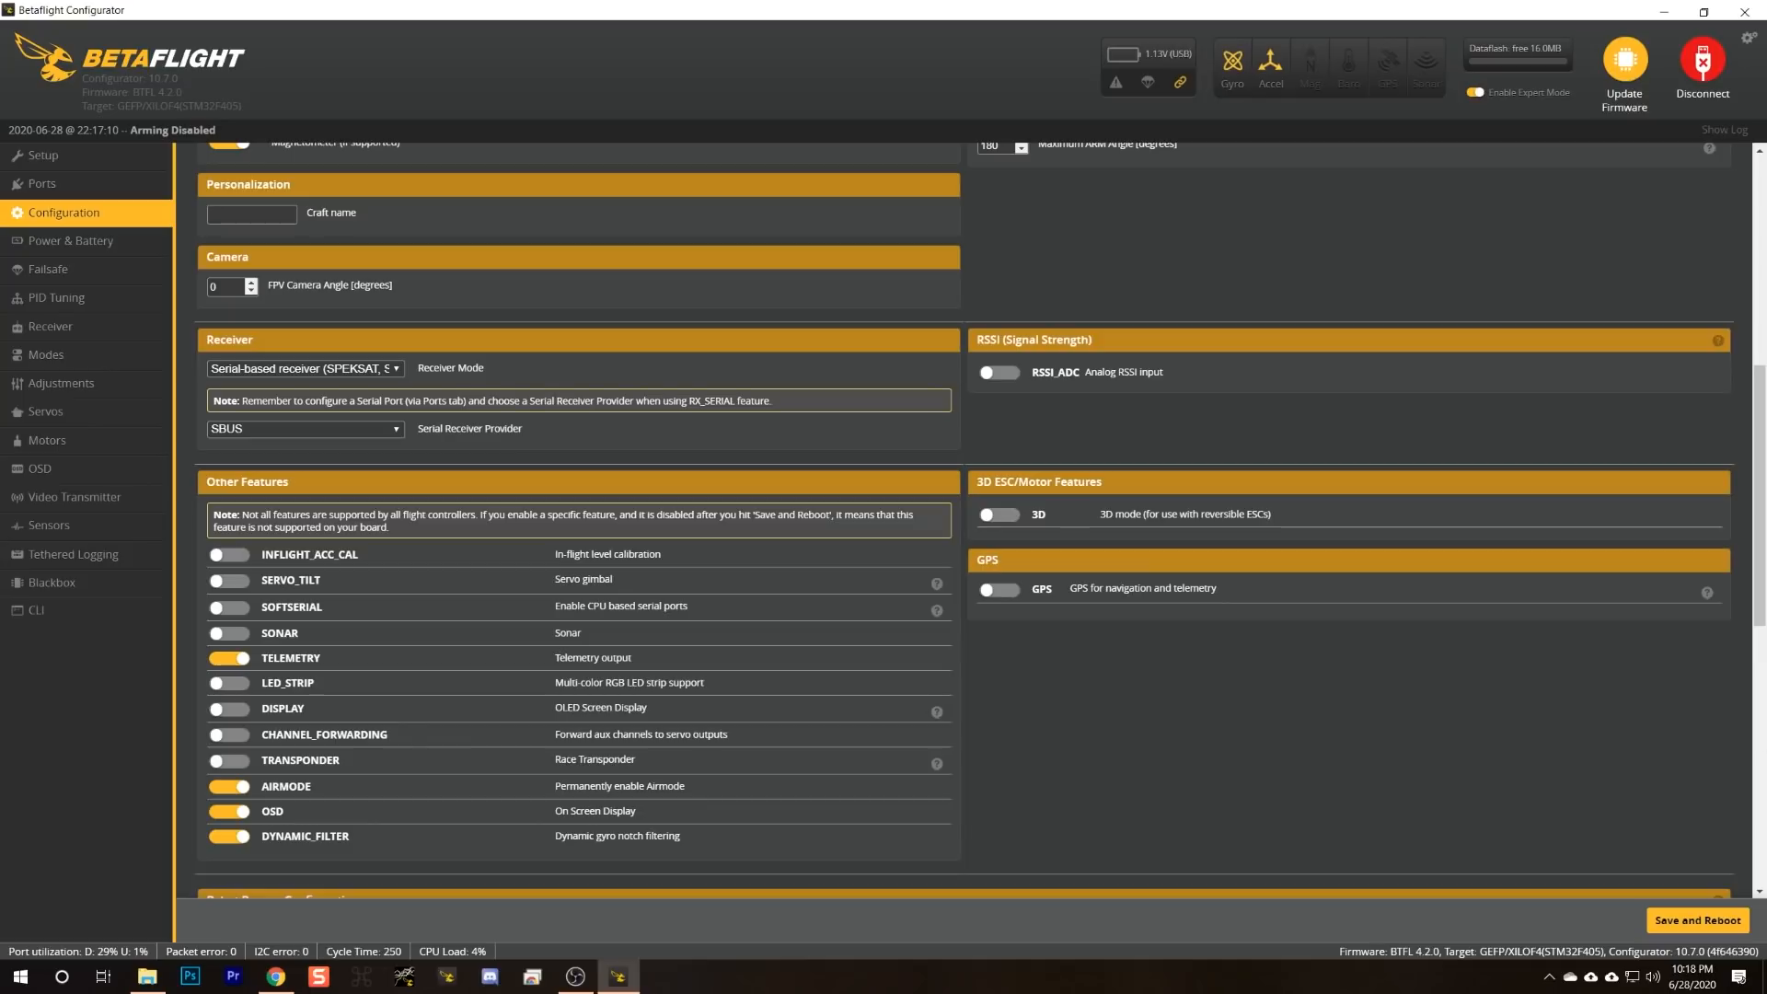
{"action": "left_click", "coordinate": [1680, 921]}
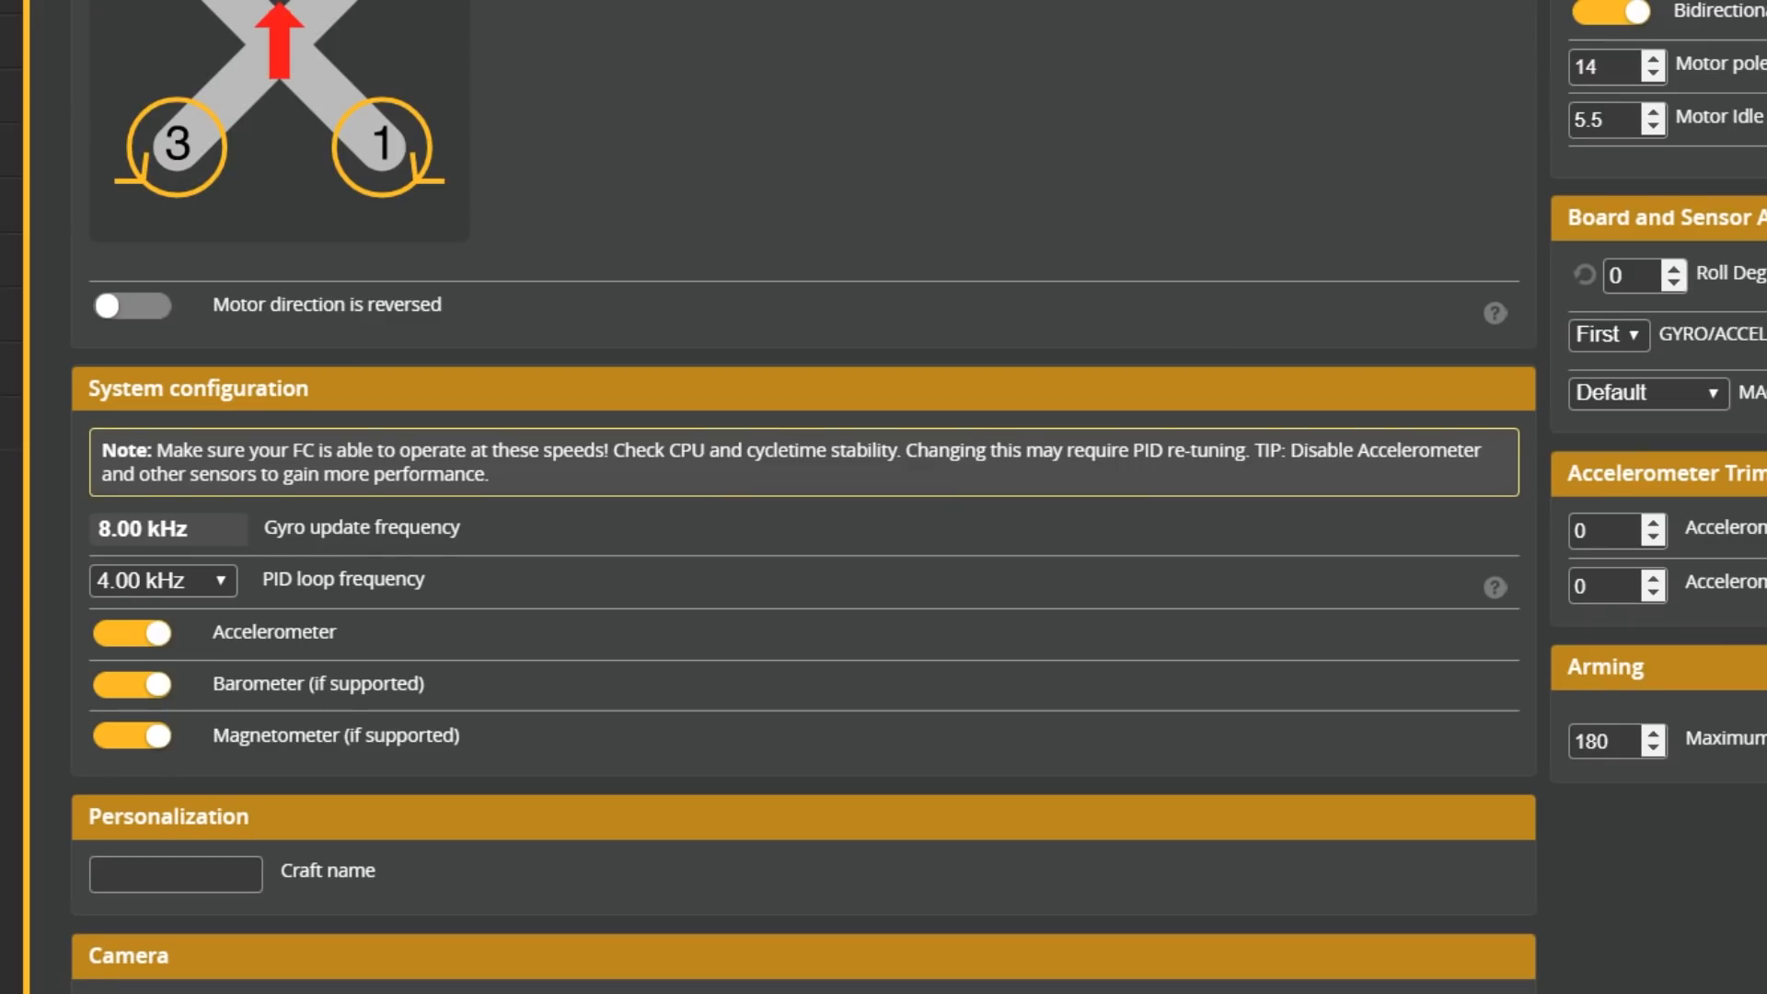
Step: Check the saved receiver configuration and open the Receiver page to inspect the channel values
{"action": "scroll", "coordinate": [904, 24], "scroll_direction": "down", "scroll_amount": 10}
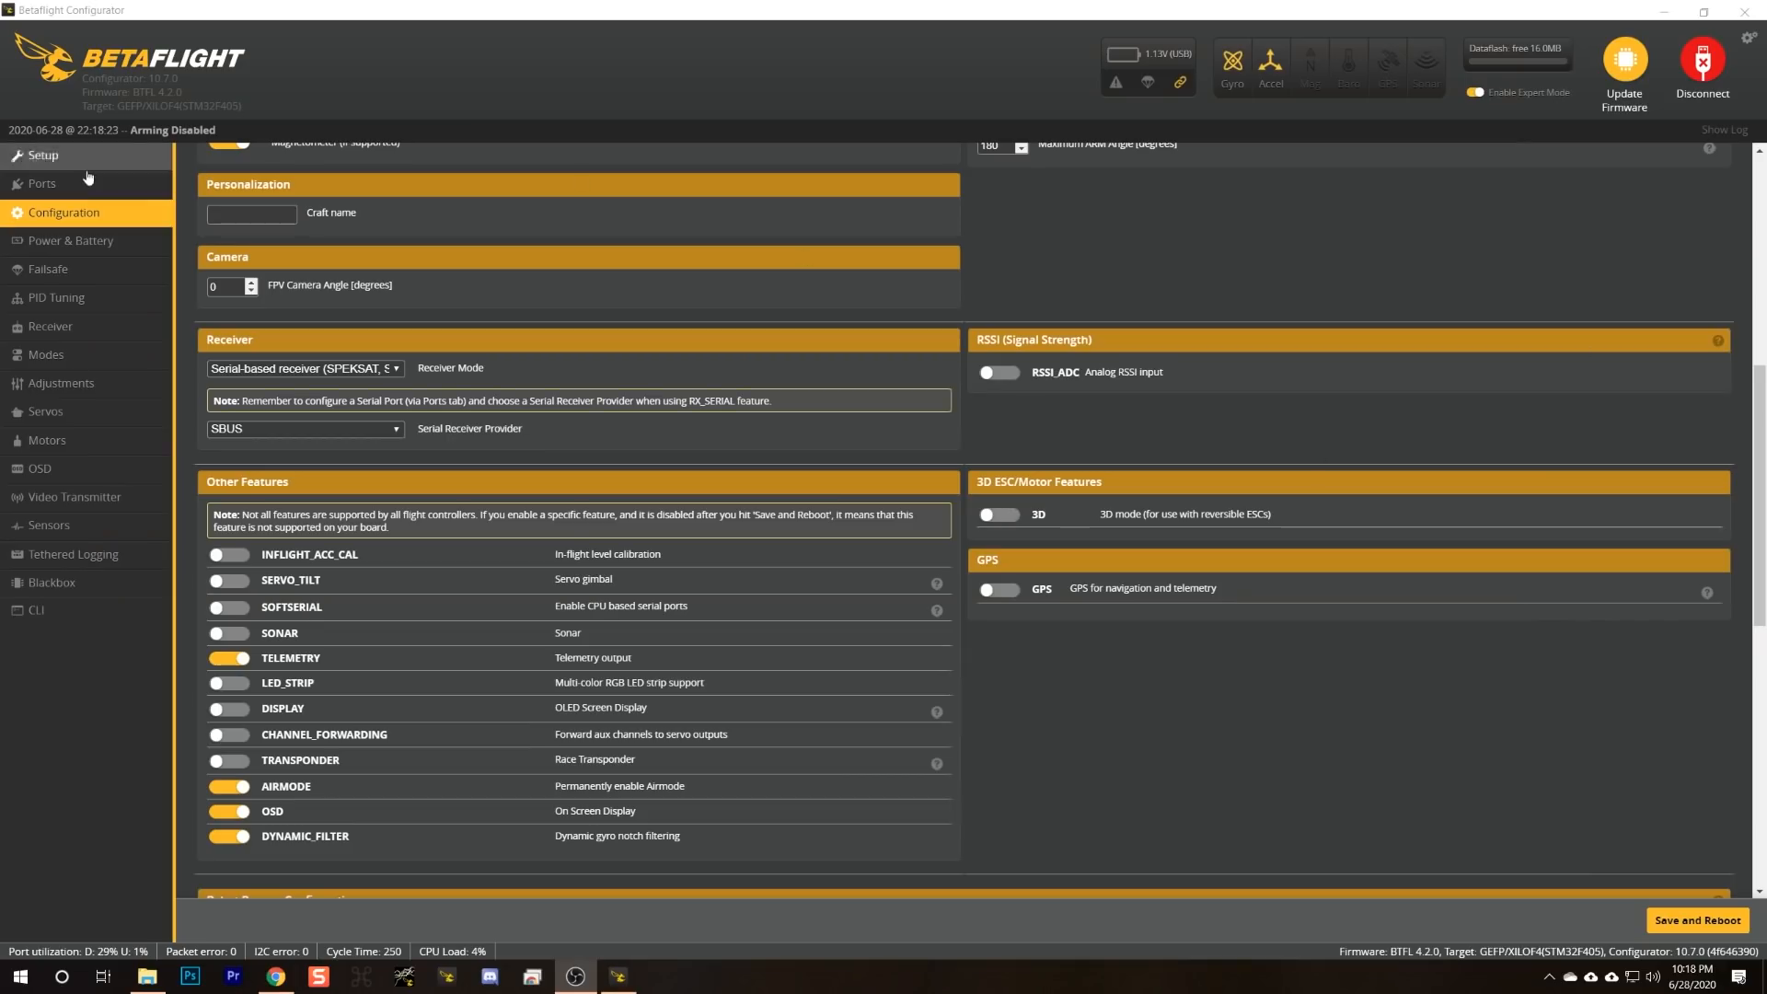
{"action": "left_click", "coordinate": [74, 326]}
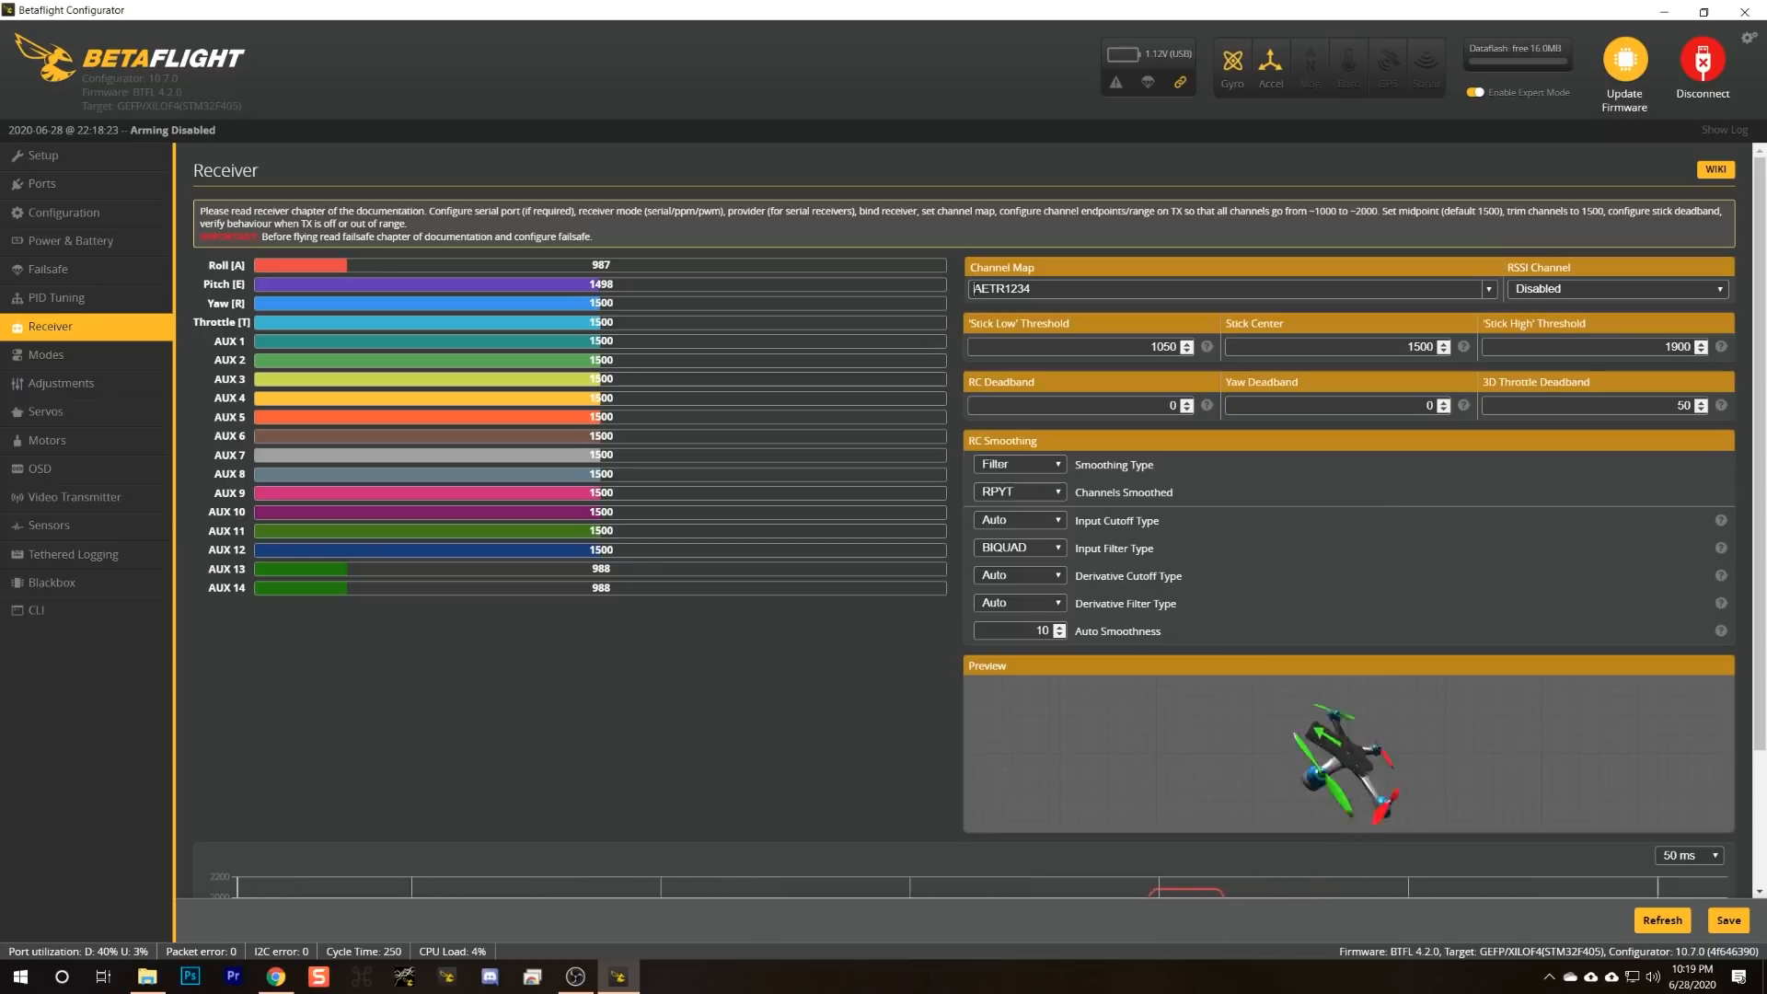
Step: Set the receiver Channel Map to Spektrum / Graupner / JR (TAER1234) and save the receiver settings
{"action": "left_click_drag", "start_coordinate": [1005, 289], "coordinate": [973, 288]}
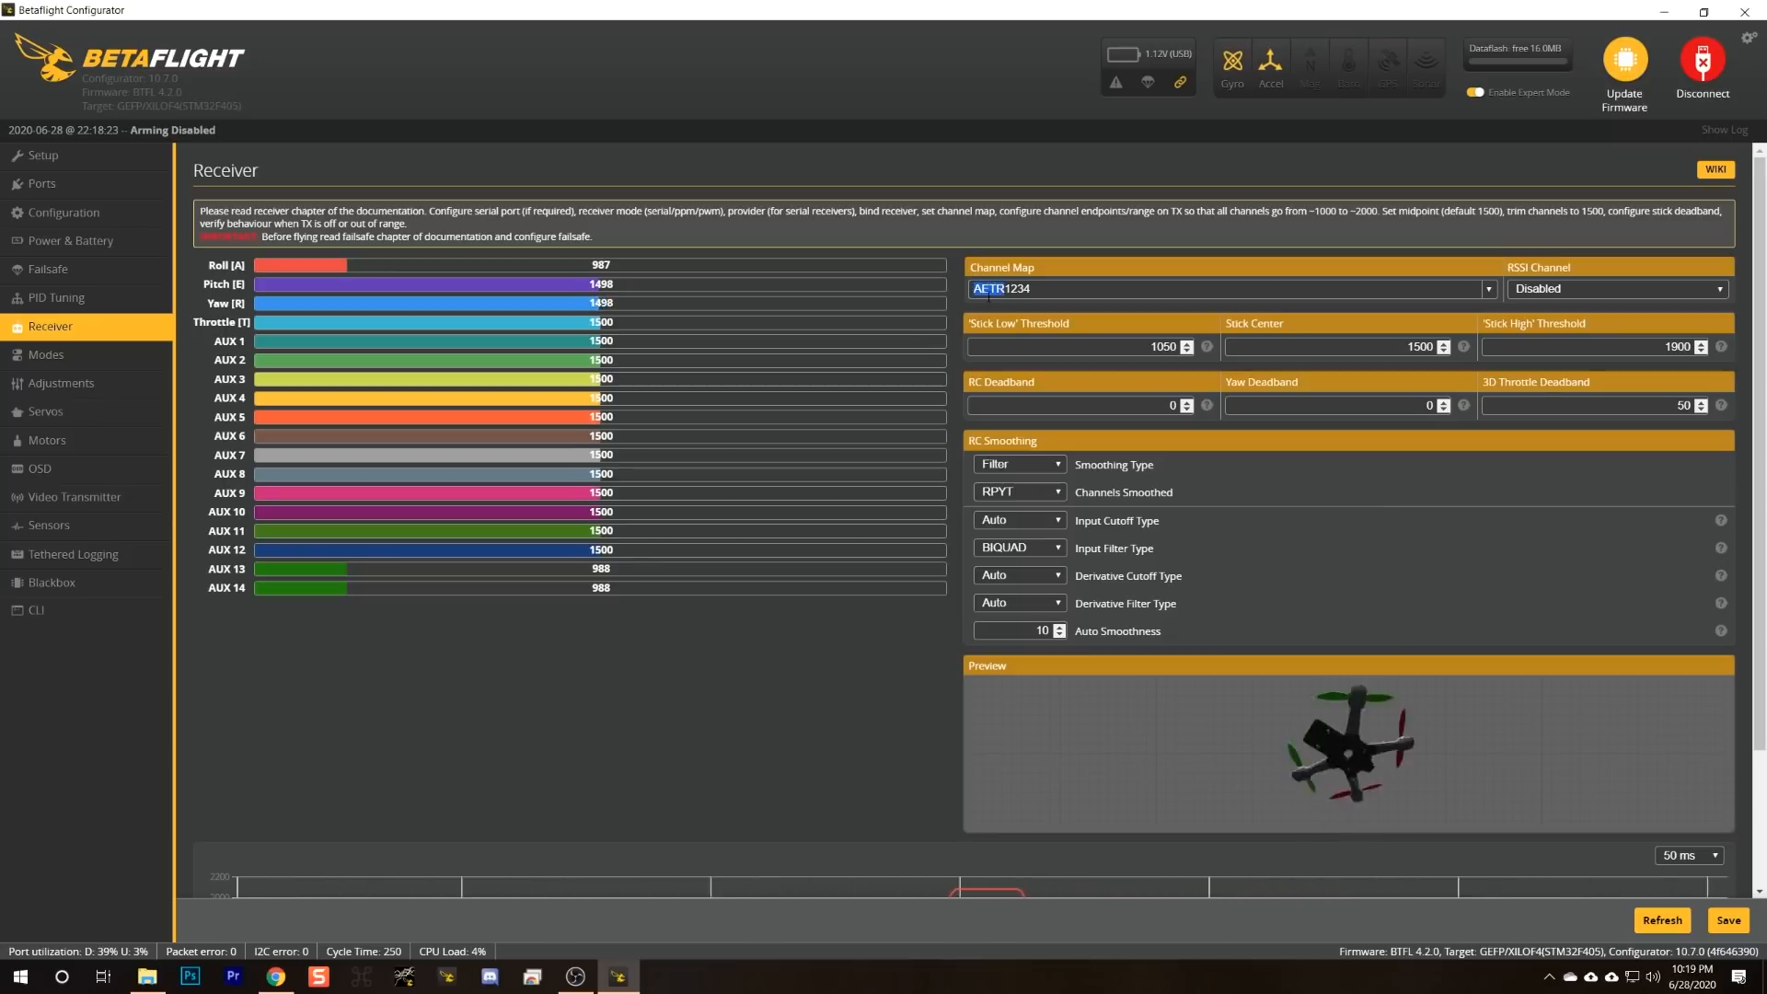
{"action": "left_click", "coordinate": [1490, 290]}
{"action": "left_click", "coordinate": [1106, 322]}
{"action": "left_click", "coordinate": [1453, 292]}
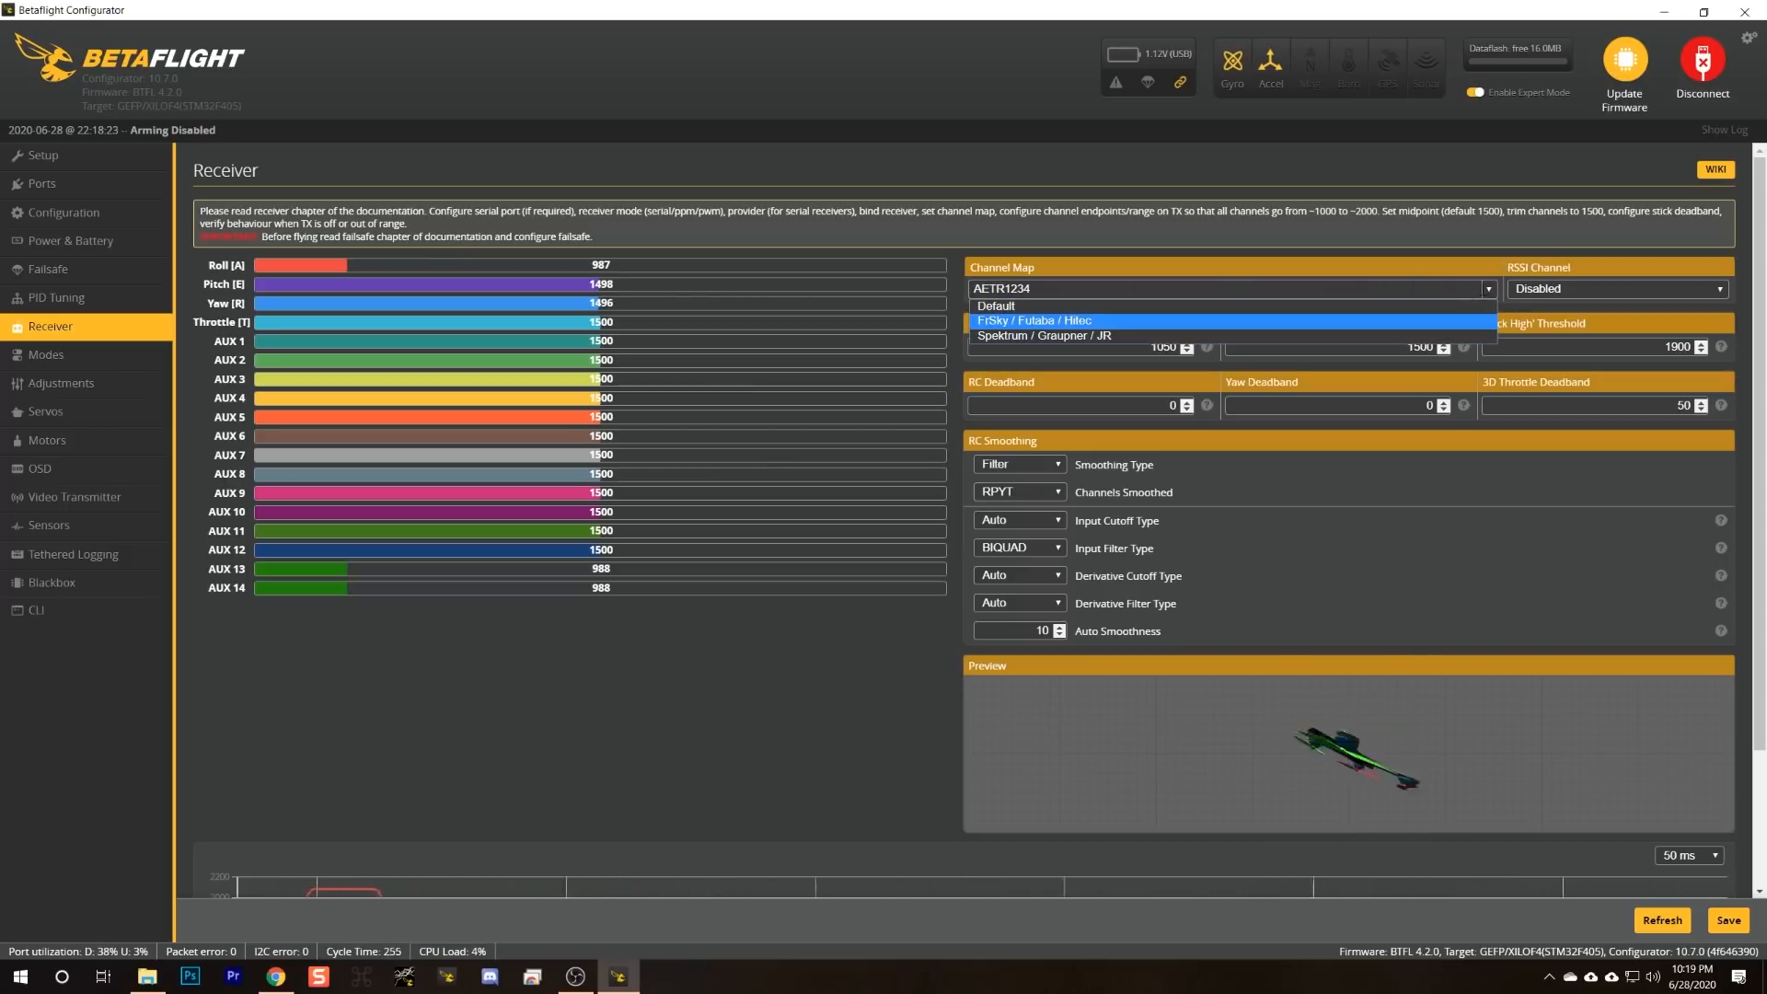
{"action": "left_click", "coordinate": [996, 337]}
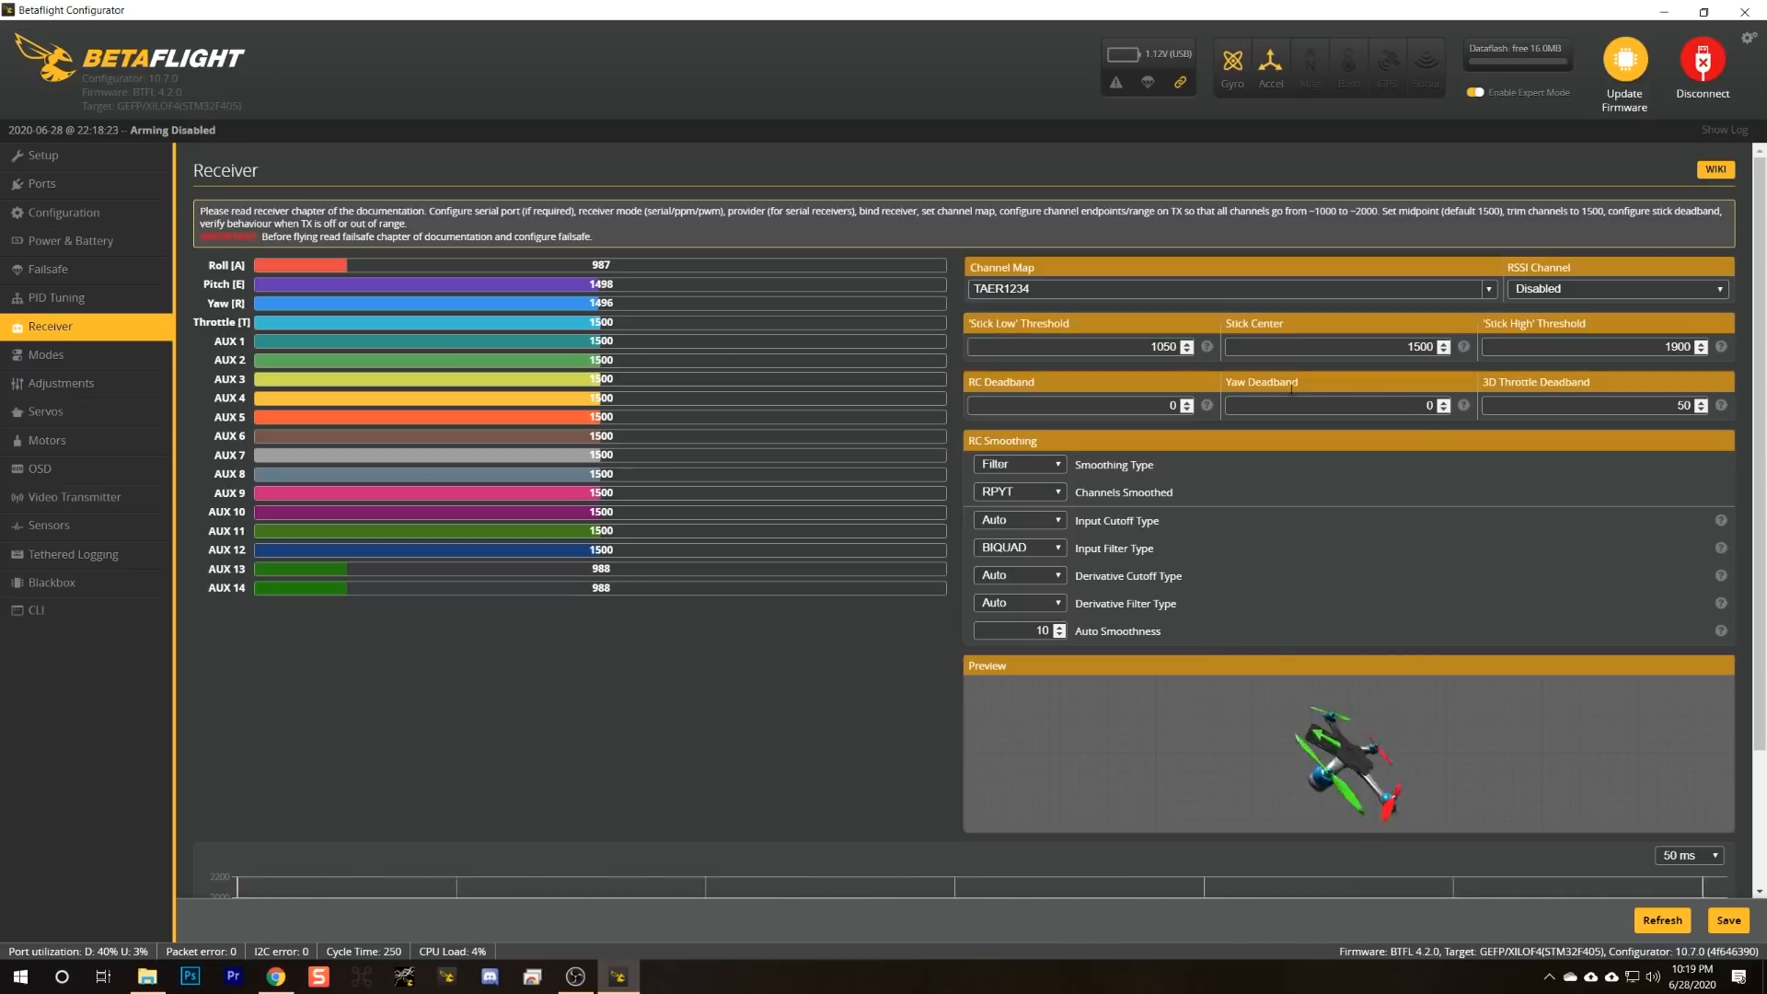
{"action": "left_click", "coordinate": [1728, 919]}
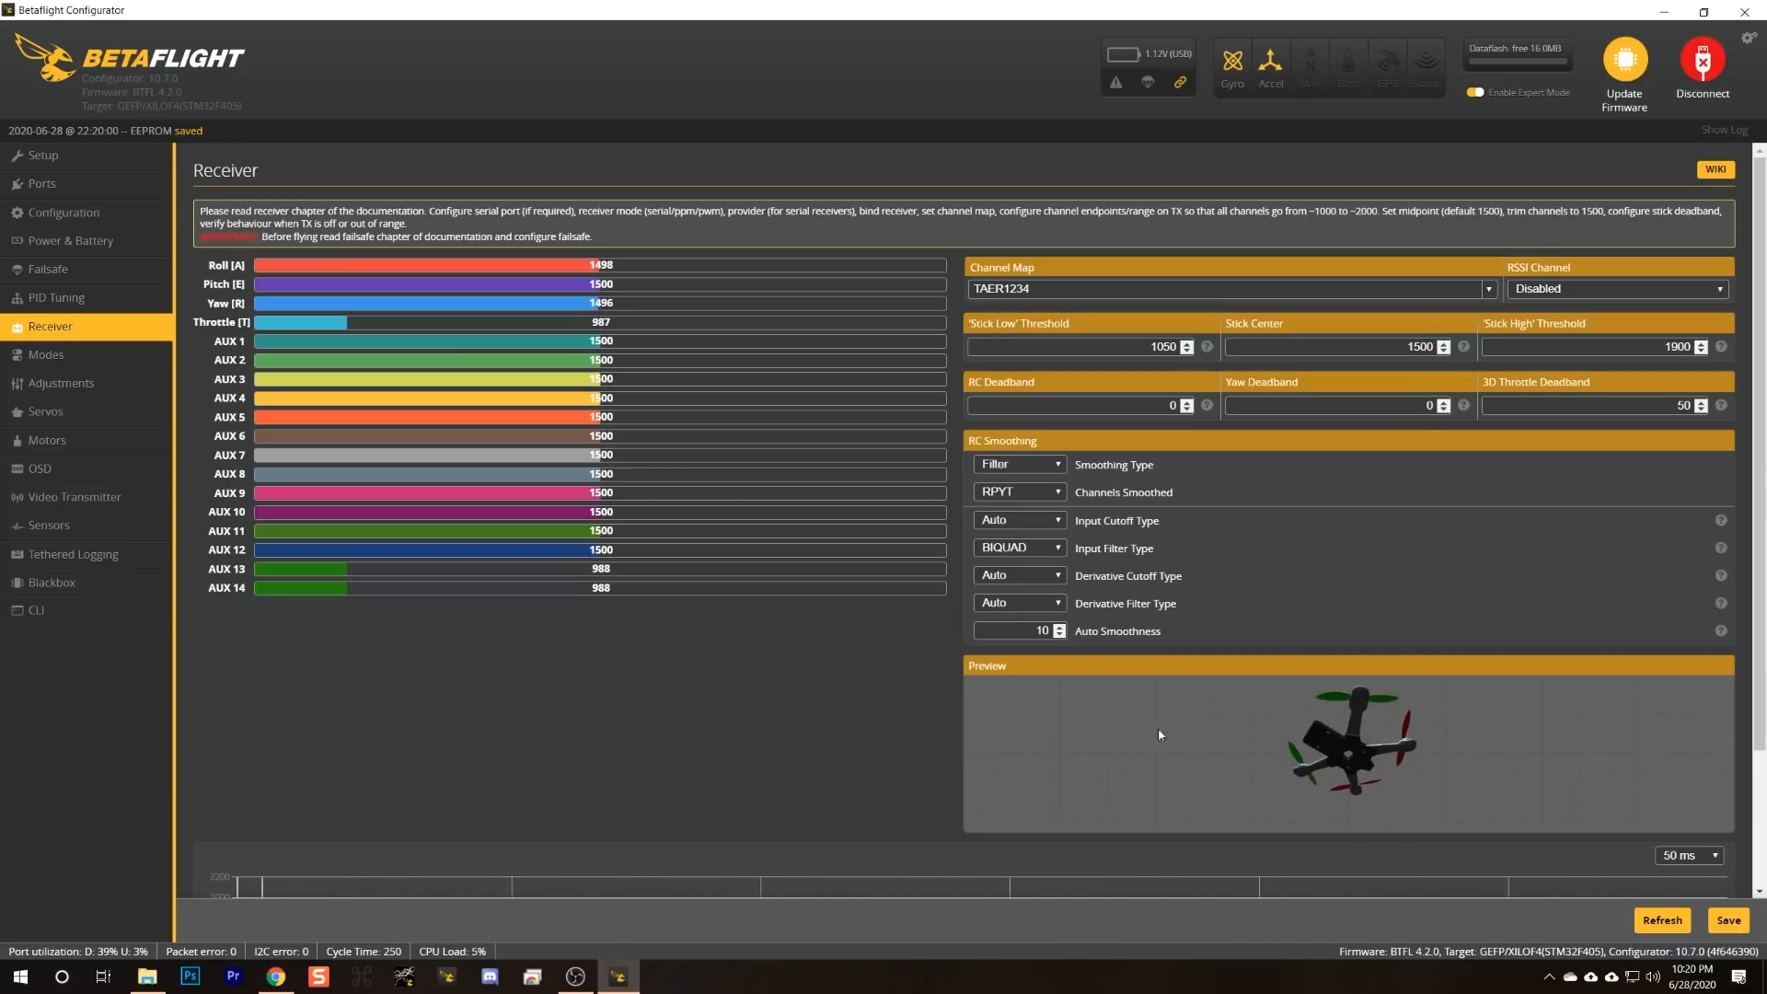
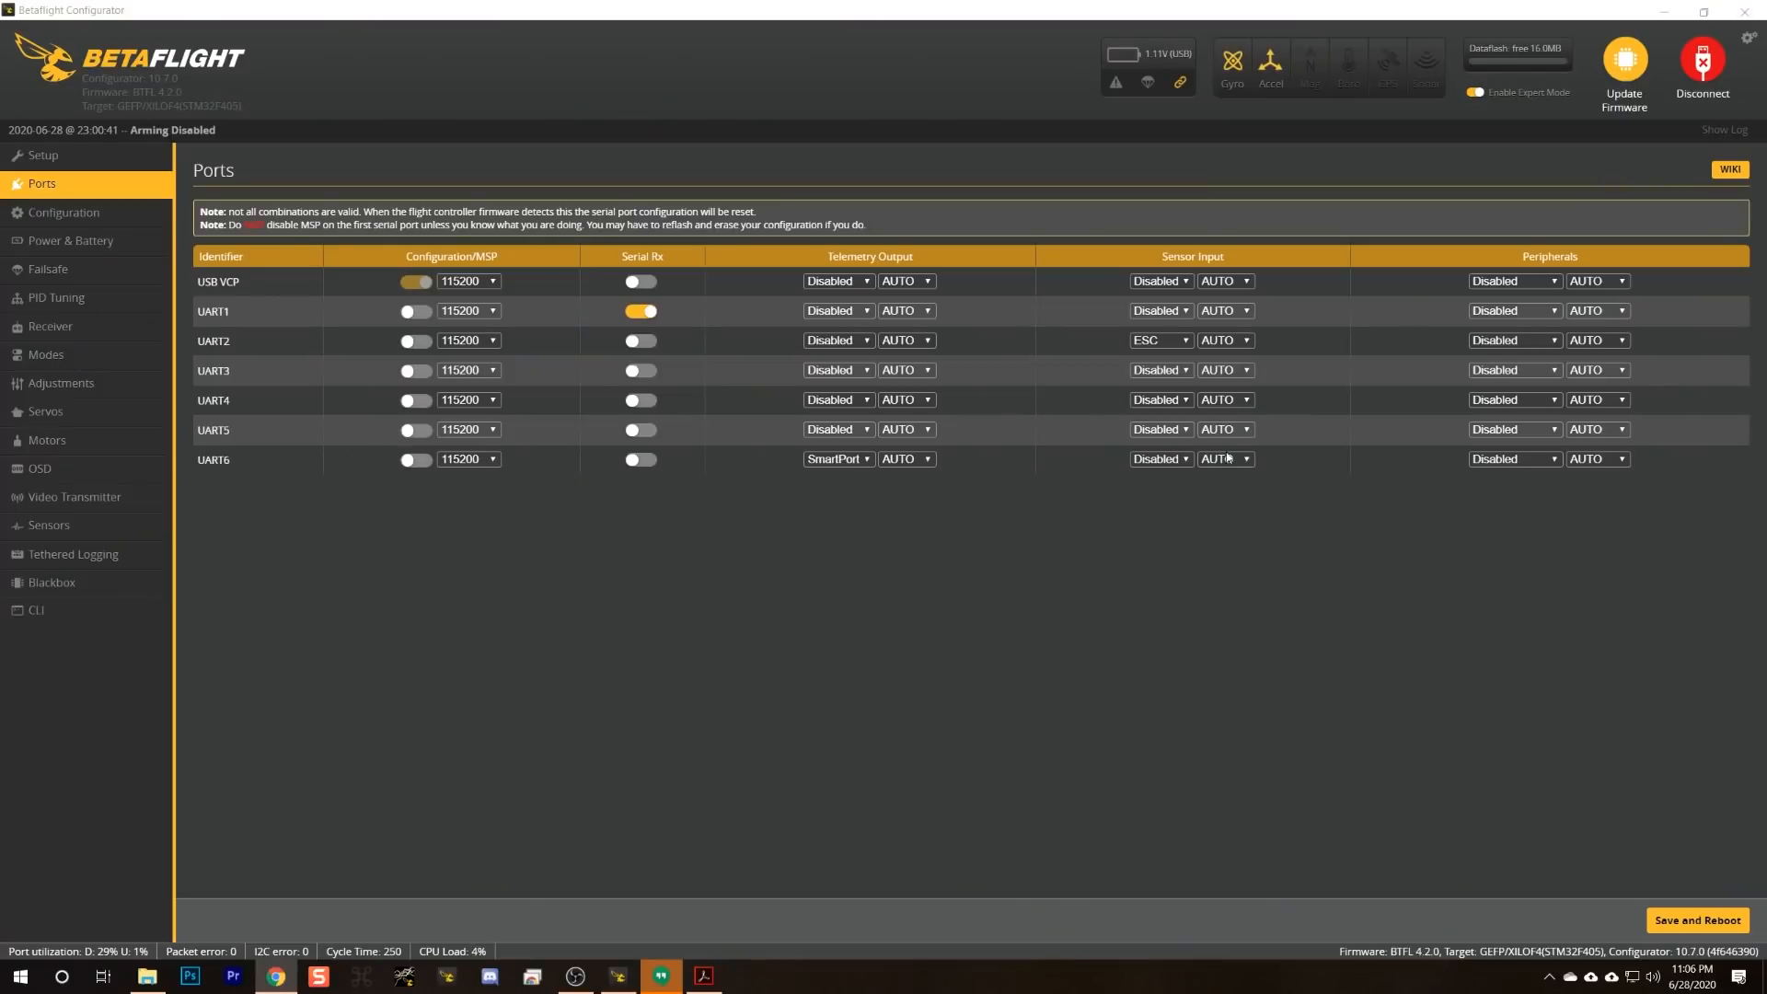
Step: Assign VTX (TBS SmartAudio) as the UART5 peripheral, save and reboot, and check the video transmitter's Device ready status
{"action": "left_click", "coordinate": [1479, 429]}
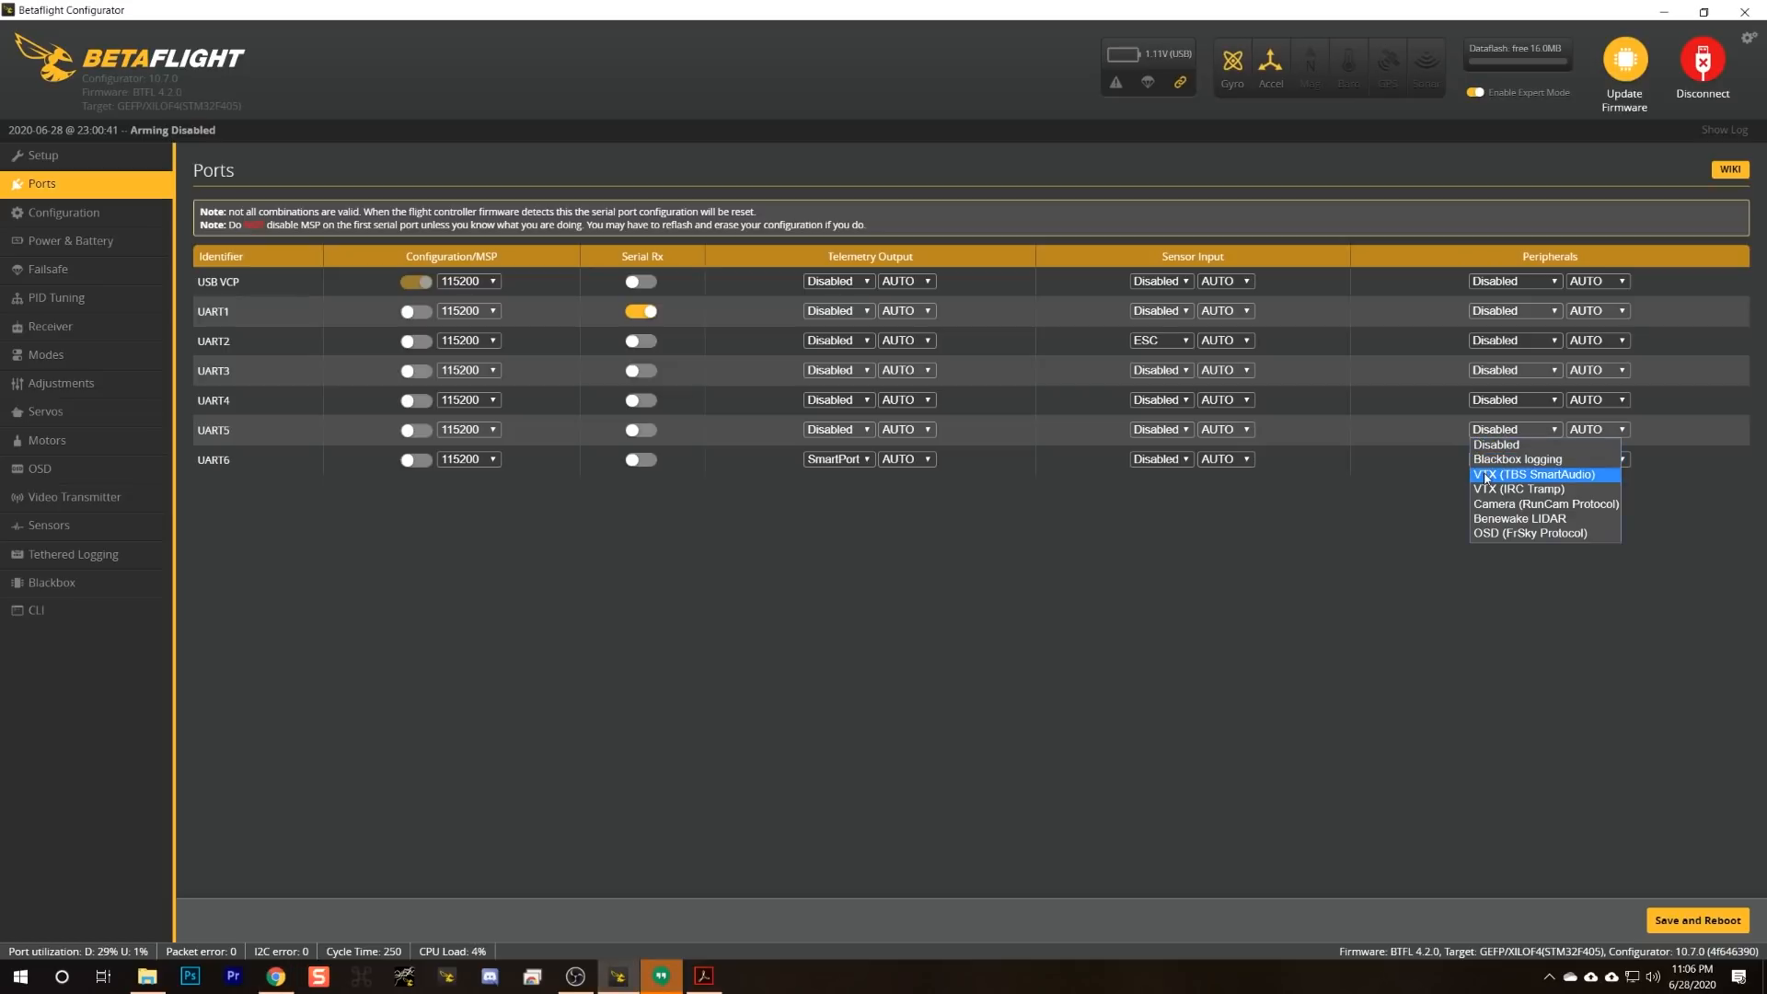
{"action": "left_click", "coordinate": [1486, 475]}
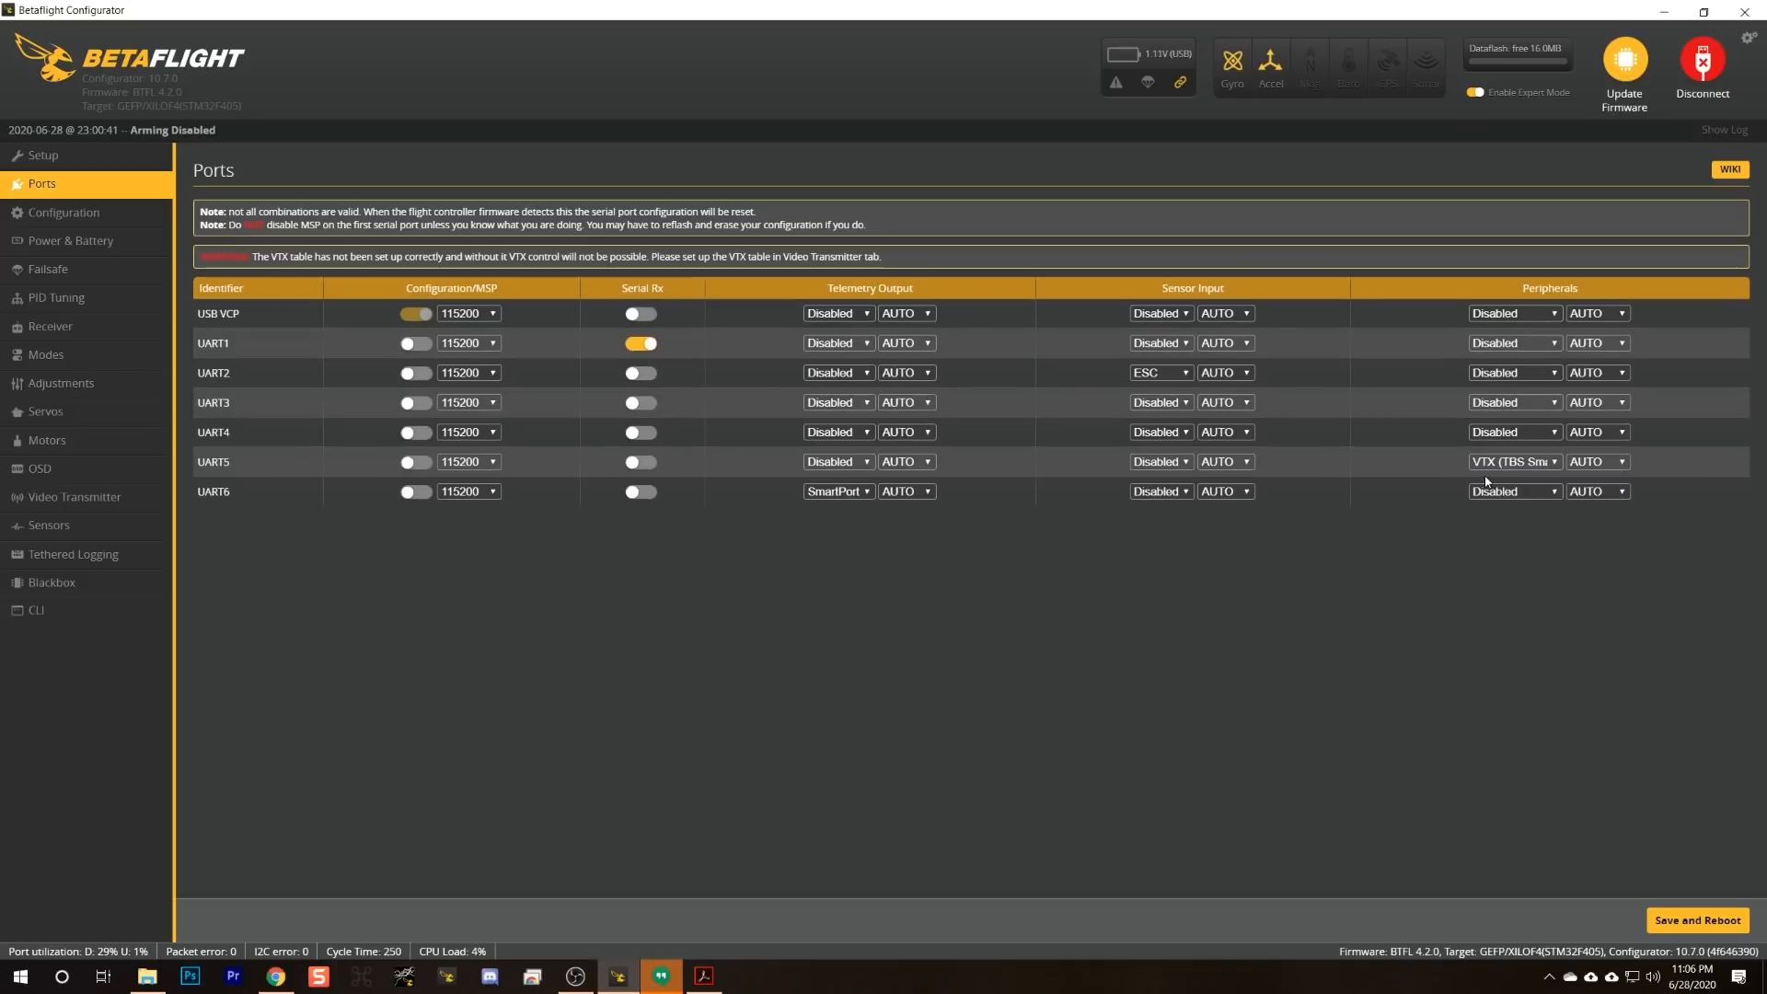
{"action": "left_click", "coordinate": [1698, 920]}
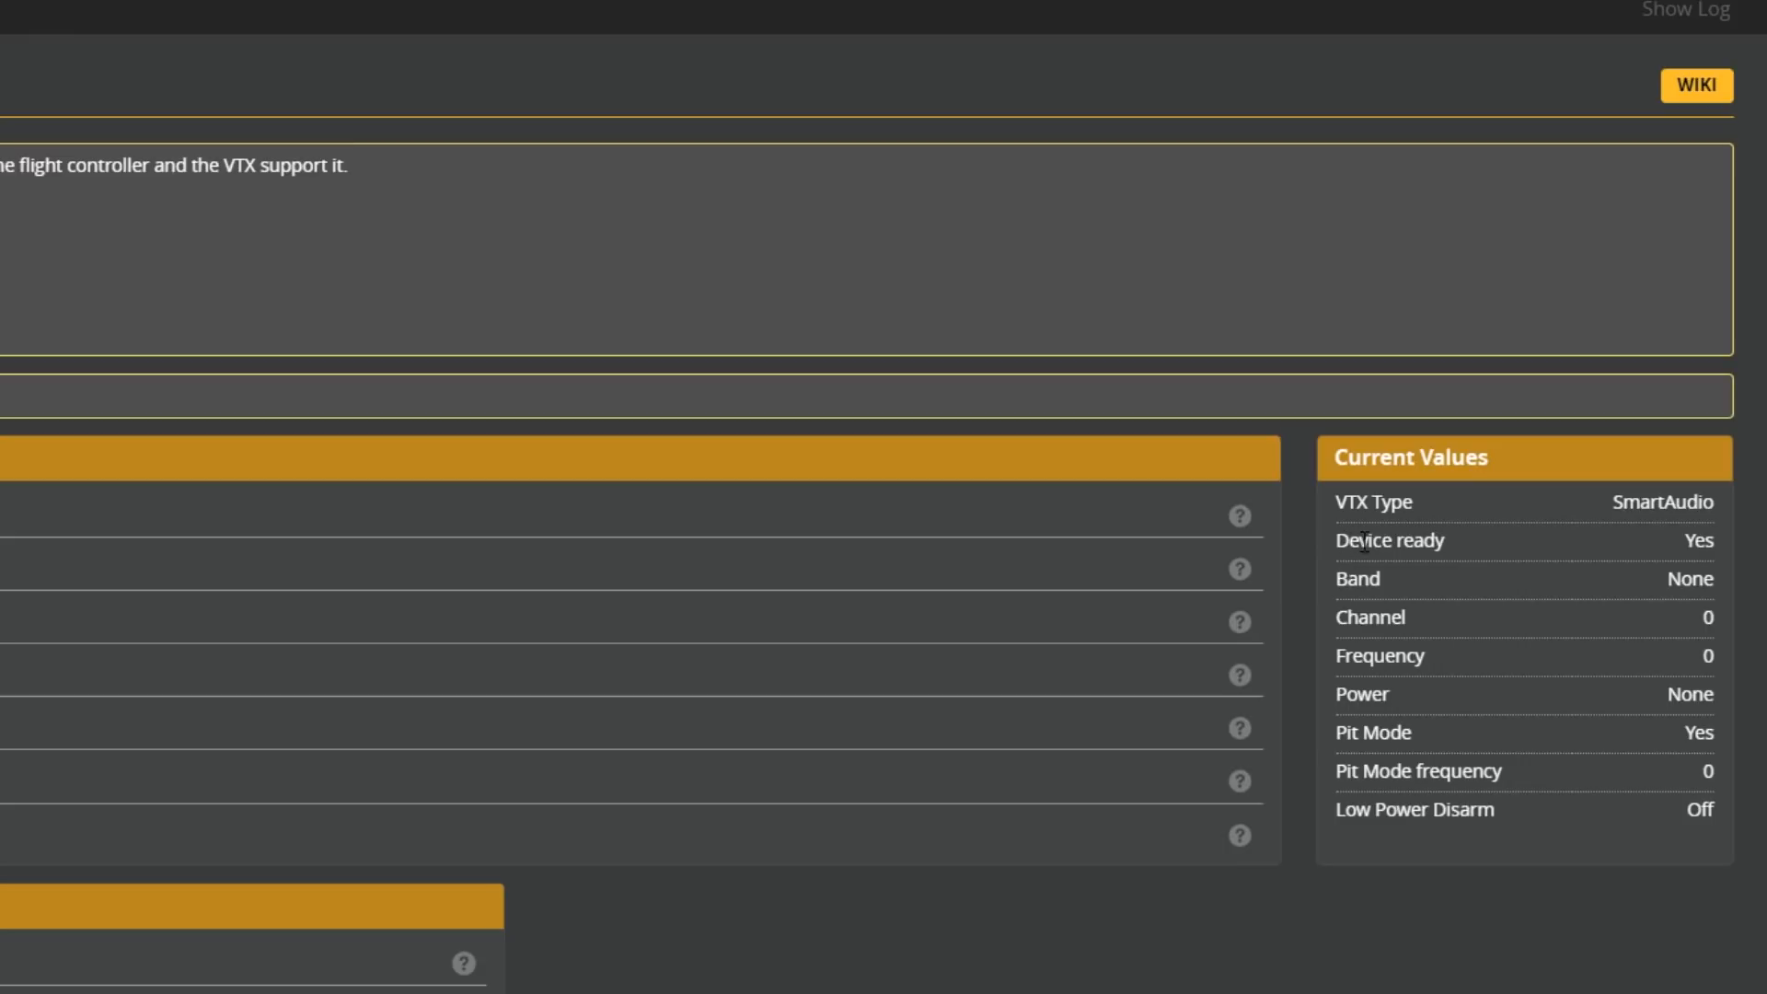
{"action": "left_click_drag", "start_coordinate": [1338, 542], "coordinate": [1443, 545]}
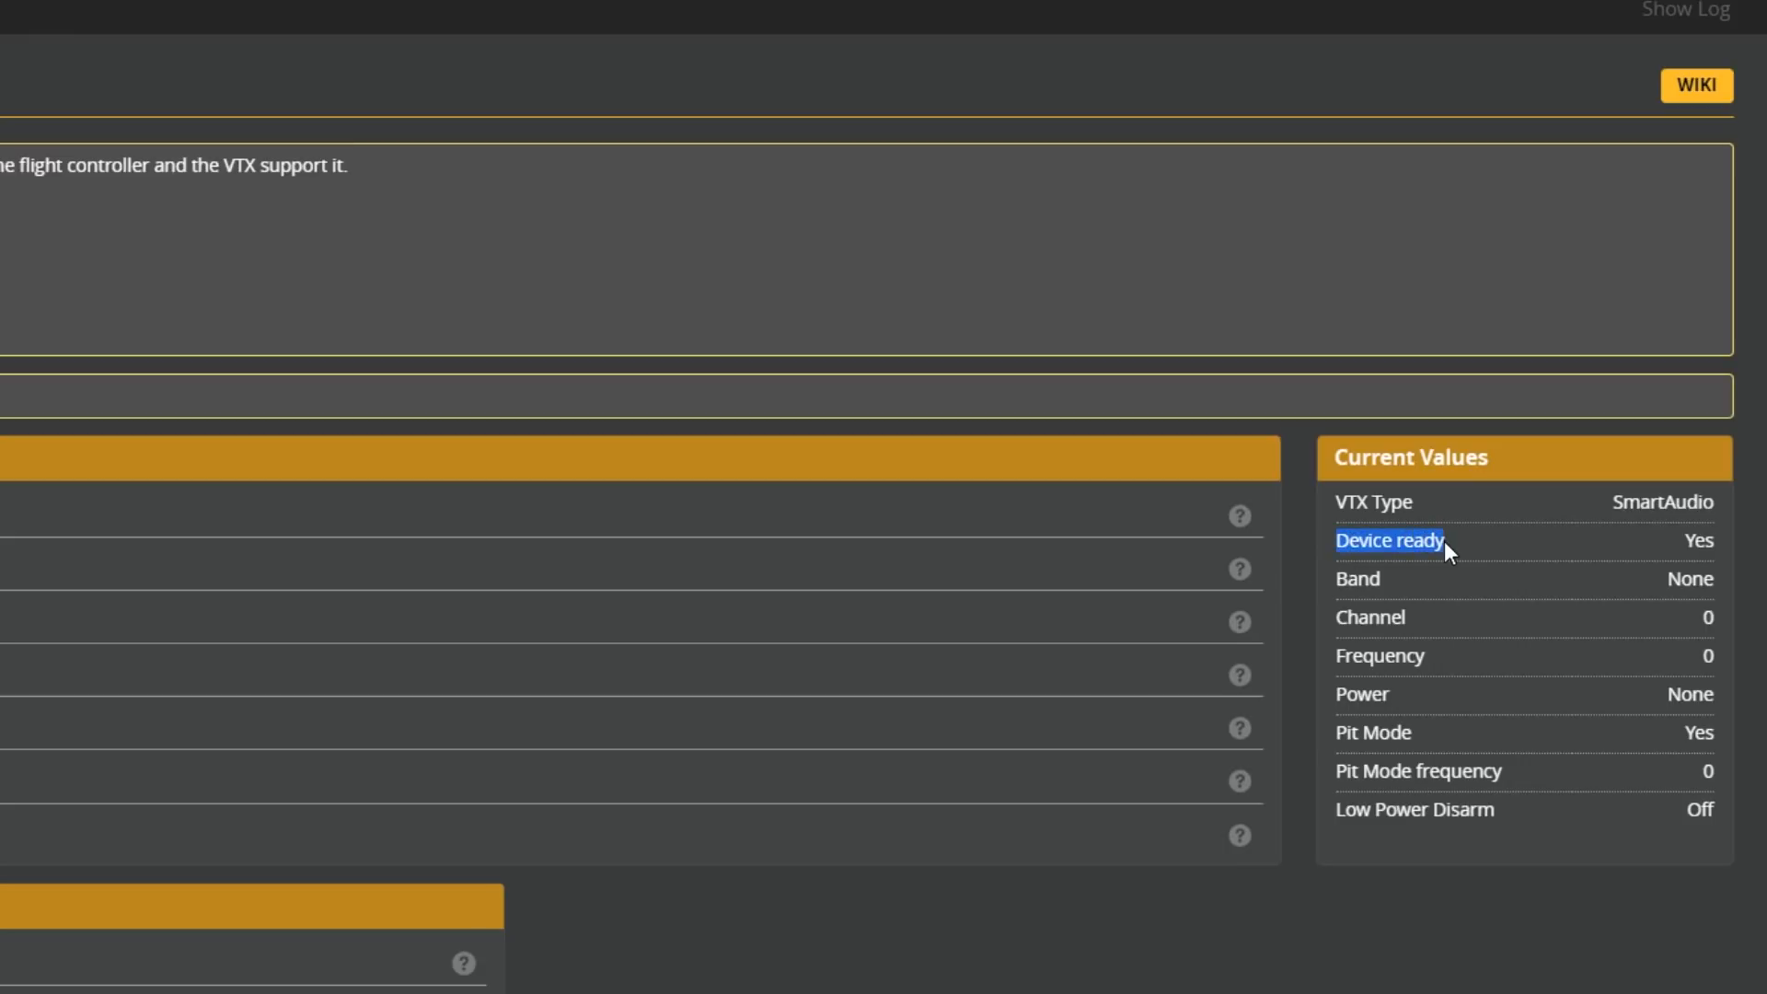
{"action": "double_click", "coordinate": [1697, 540]}
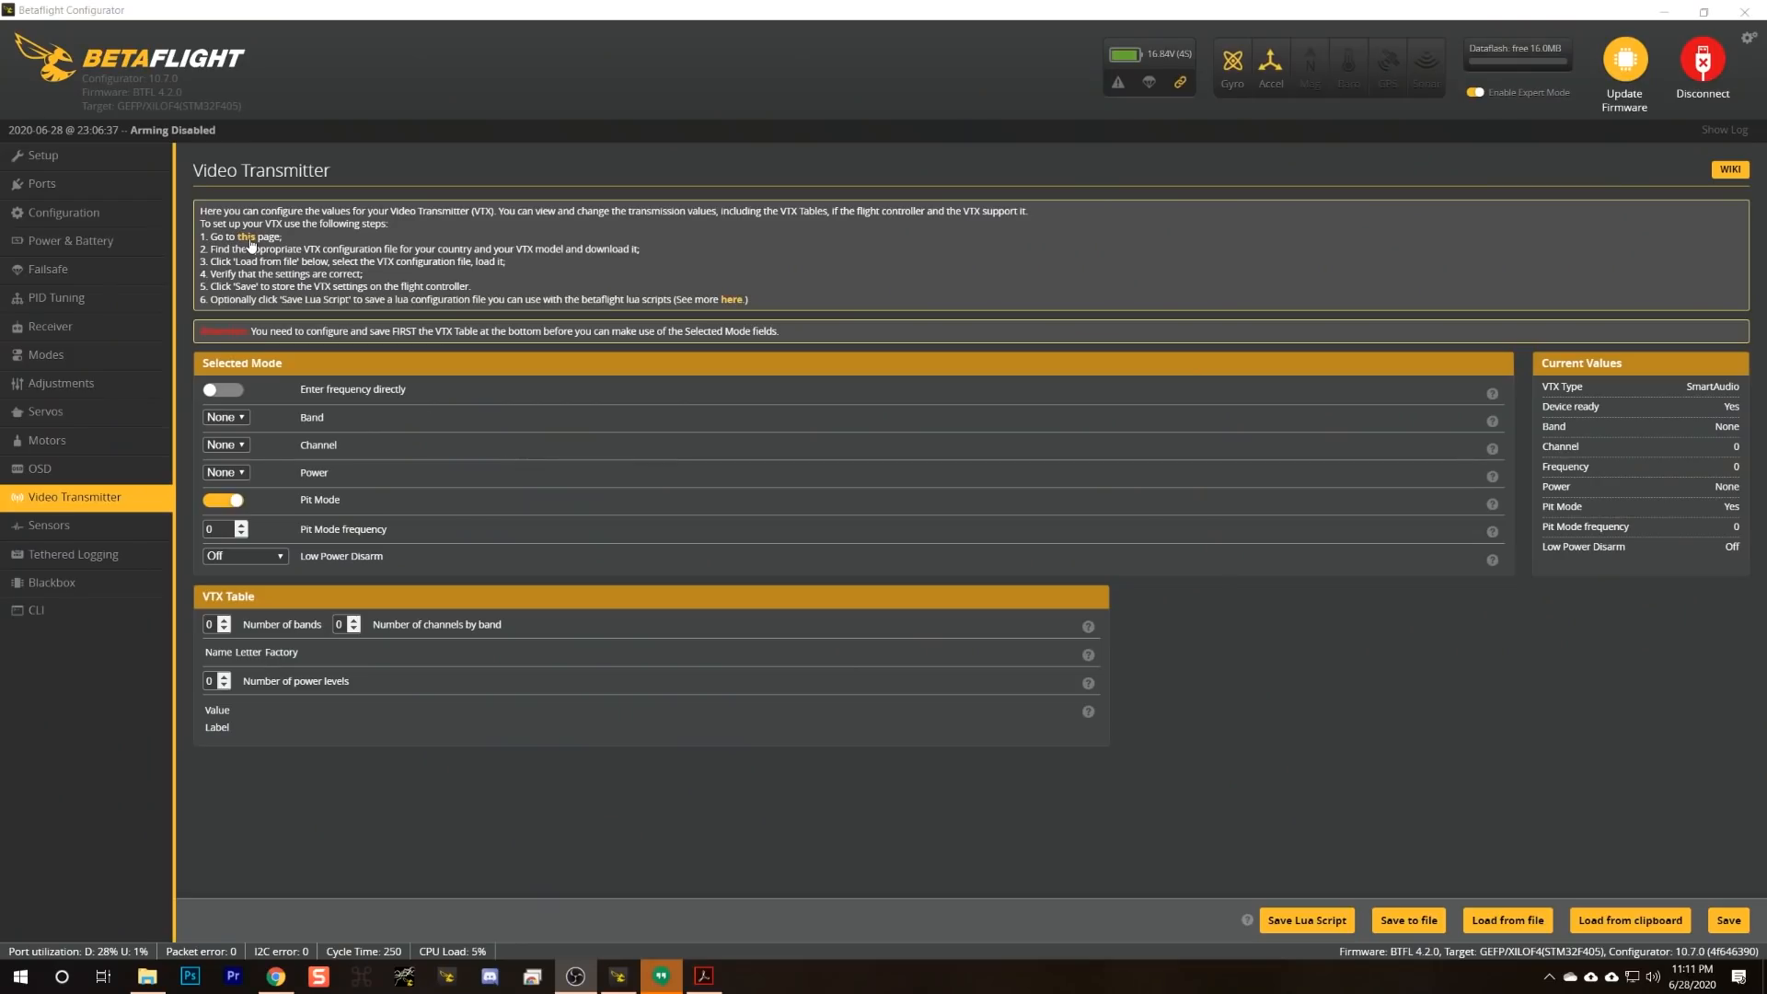
Step: Open the VTX Tables wiki page linked in the setup instructions and locate the SmartAudio 2.0 USA and EU configuration files
{"action": "left_click", "coordinate": [246, 237]}
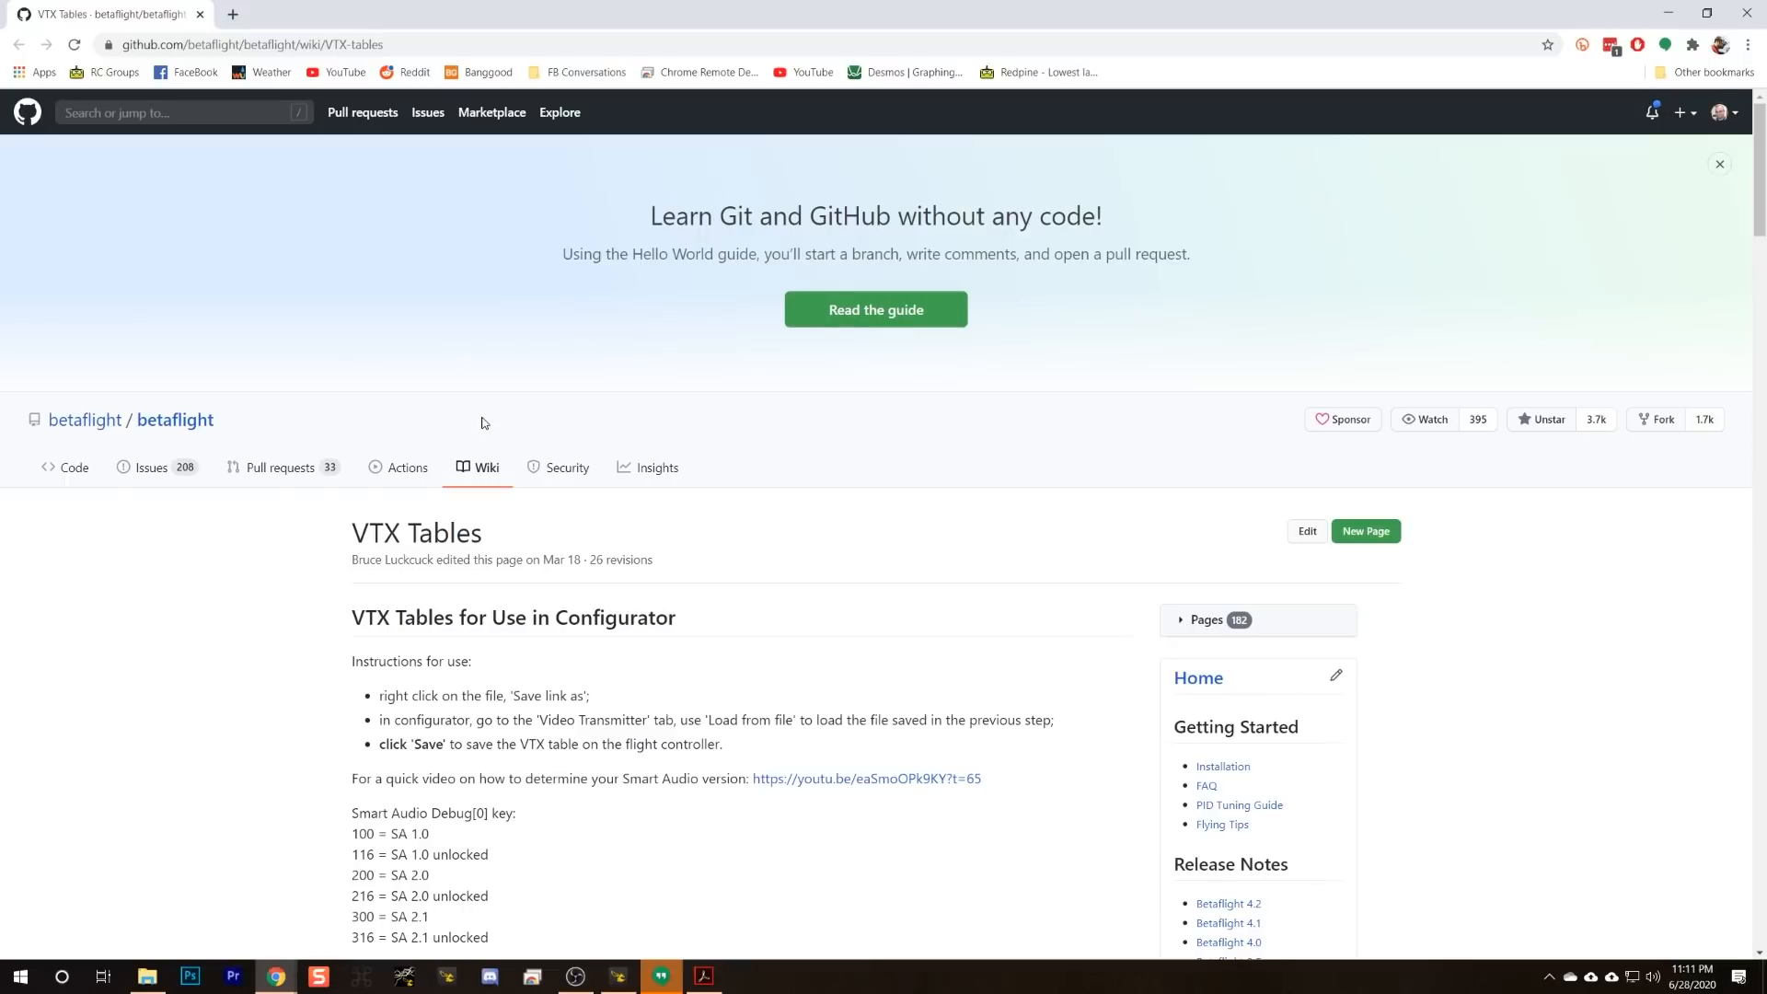
{"action": "scroll", "coordinate": [485, 422], "scroll_direction": "down", "scroll_amount": 8}
{"action": "scroll", "coordinate": [483, 422], "scroll_direction": "down", "scroll_amount": 3}
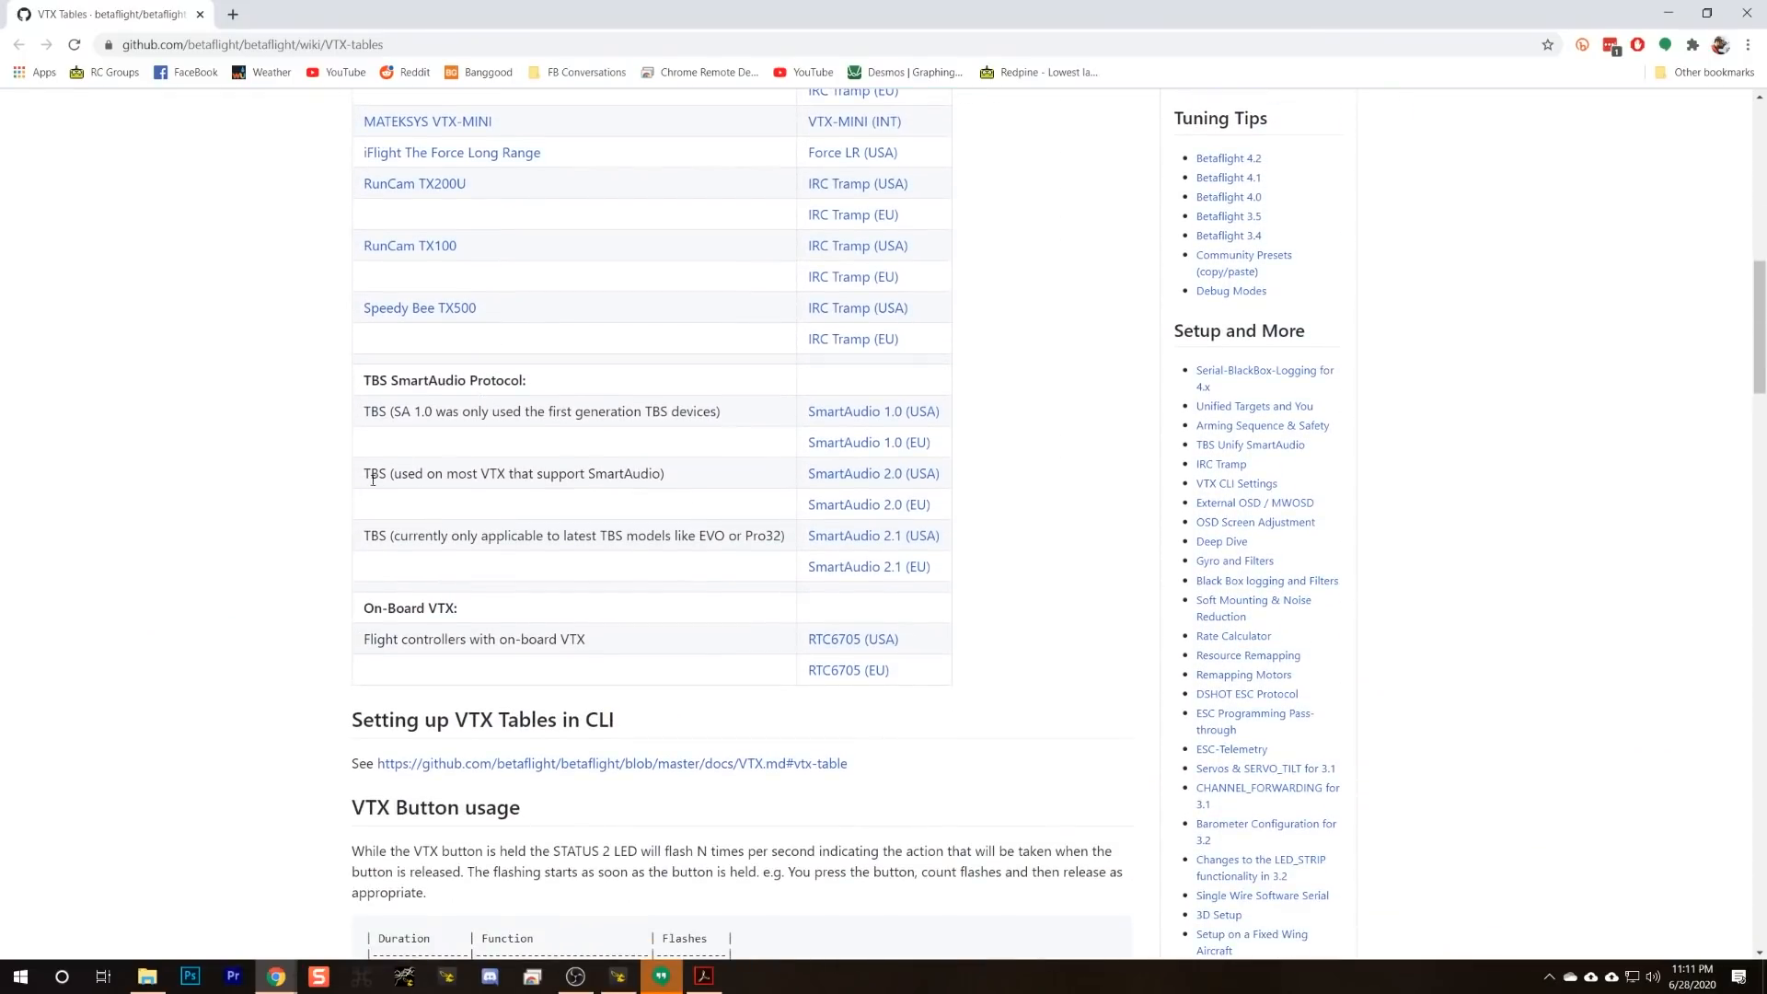
{"action": "left_click_drag", "start_coordinate": [373, 478], "coordinate": [682, 489]}
{"action": "left_click_drag", "start_coordinate": [801, 476], "coordinate": [947, 485]}
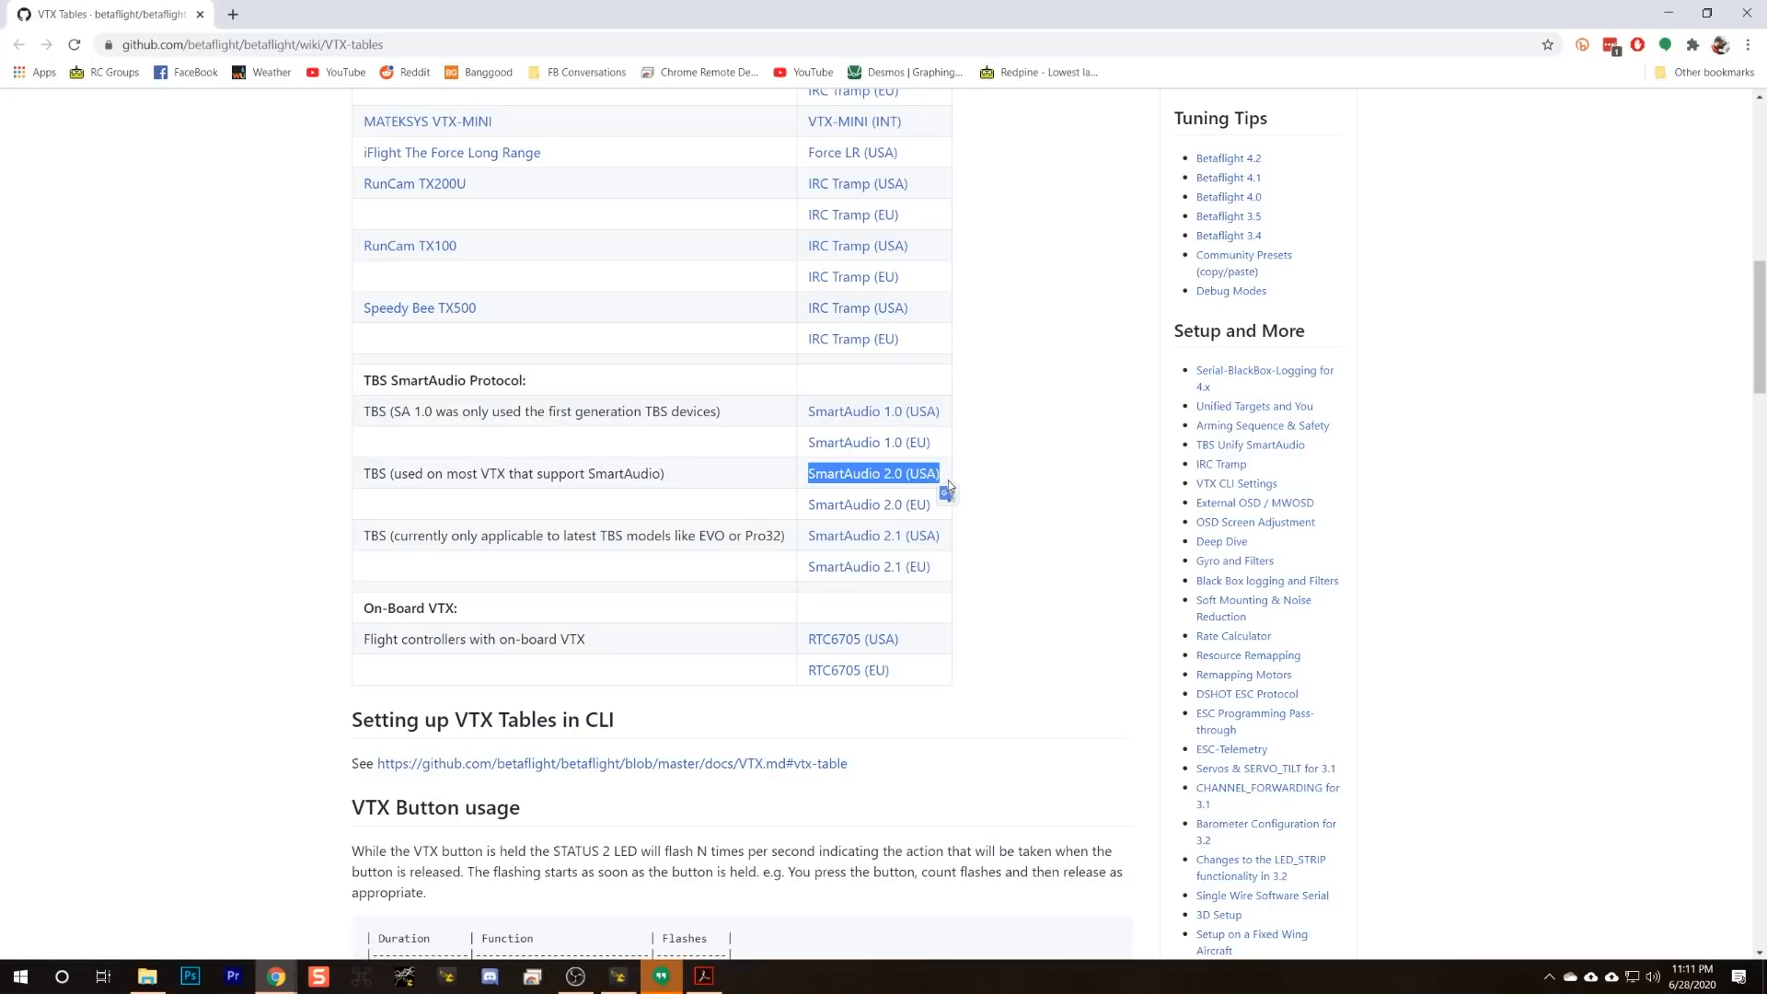
{"action": "left_click", "coordinate": [1048, 478]}
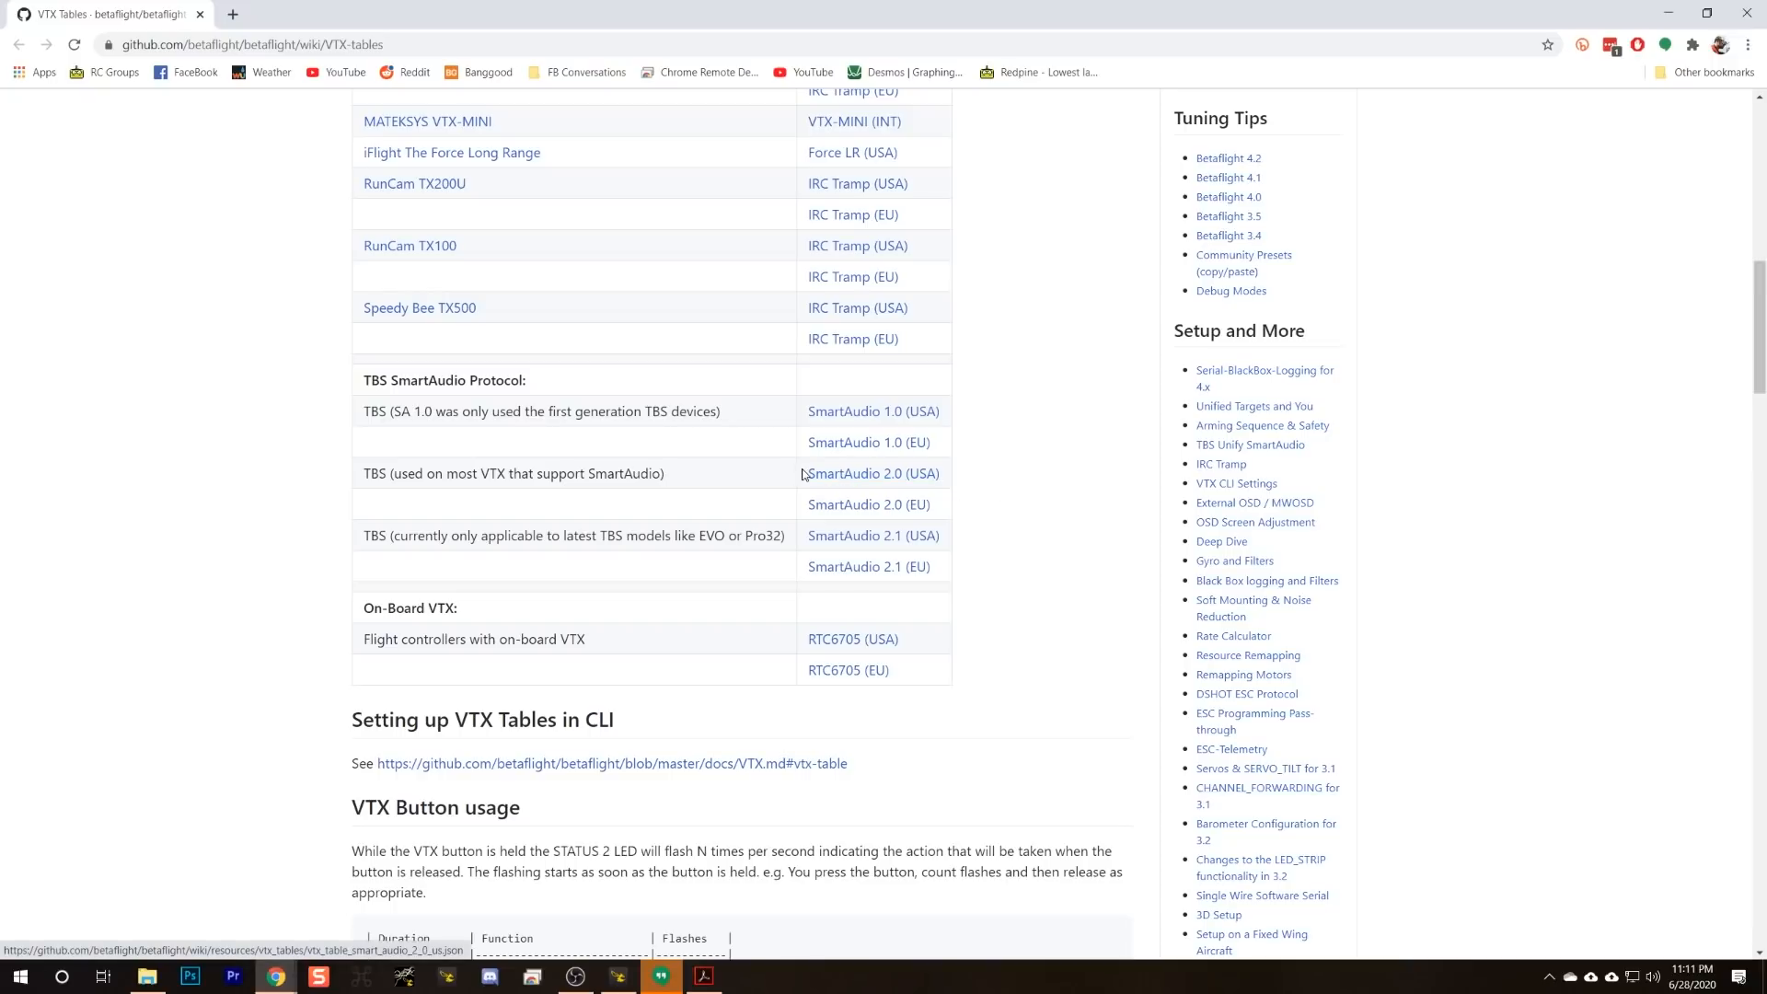
{"action": "left_click_drag", "start_coordinate": [938, 512], "coordinate": [800, 513]}
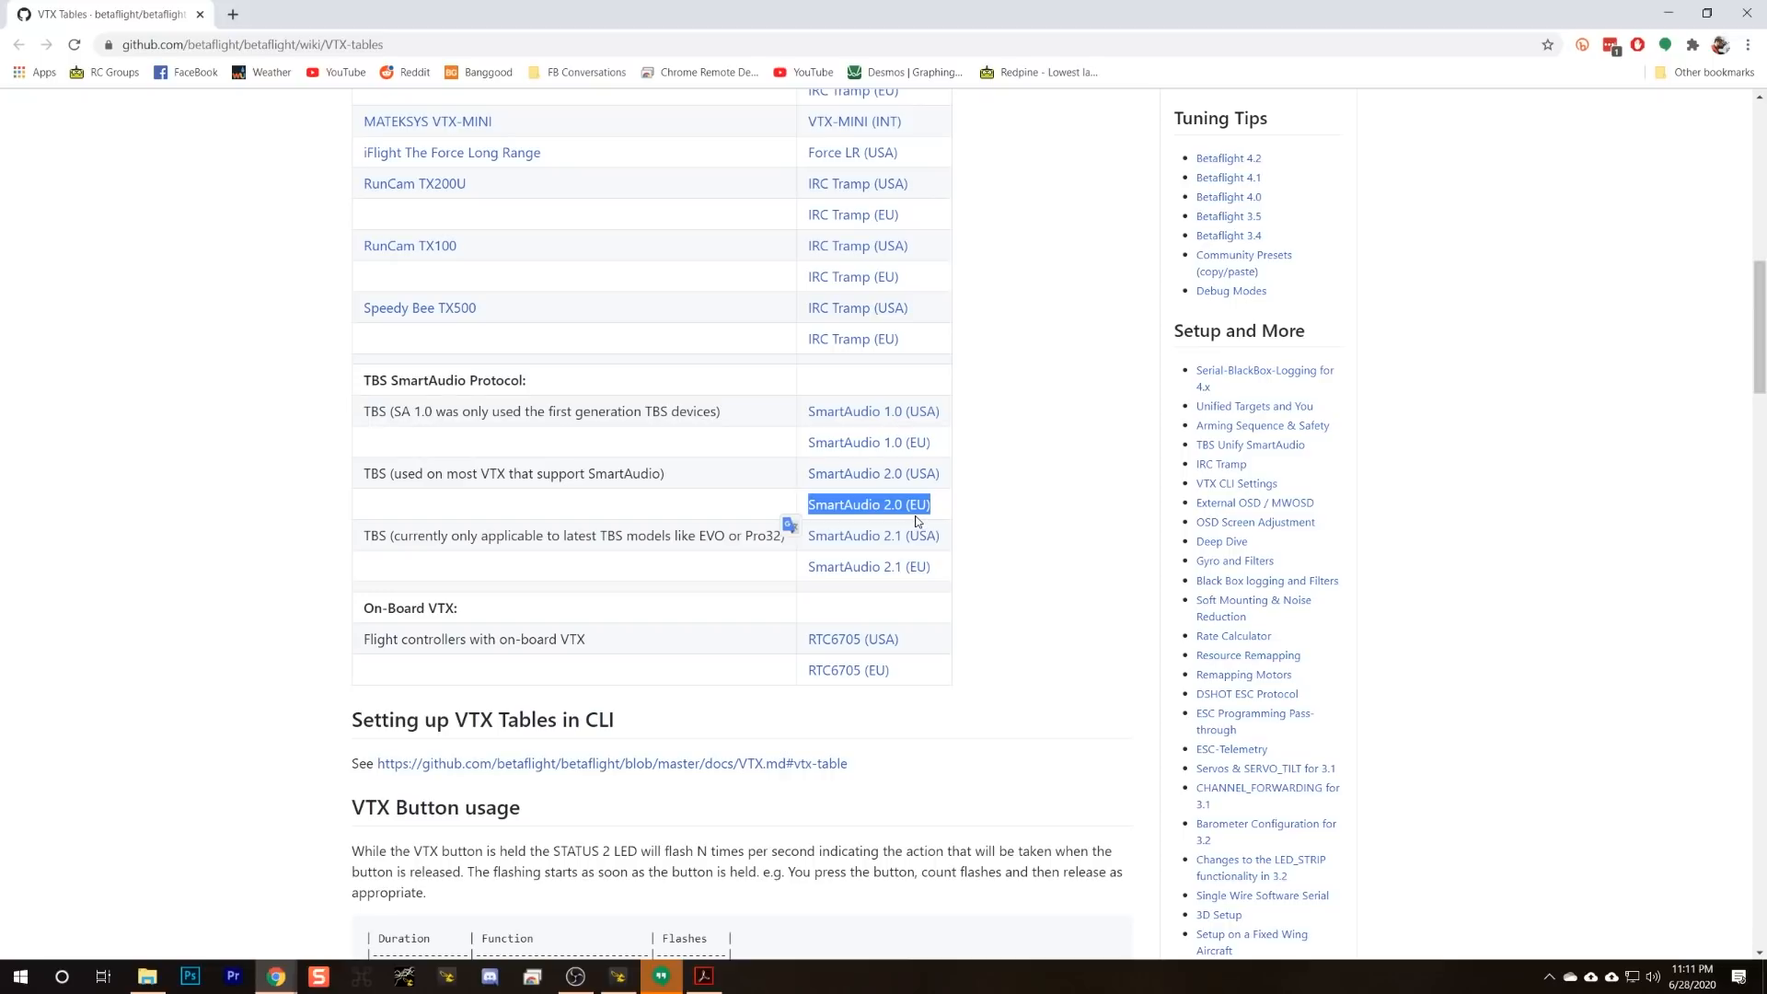
{"action": "left_click", "coordinate": [1055, 504]}
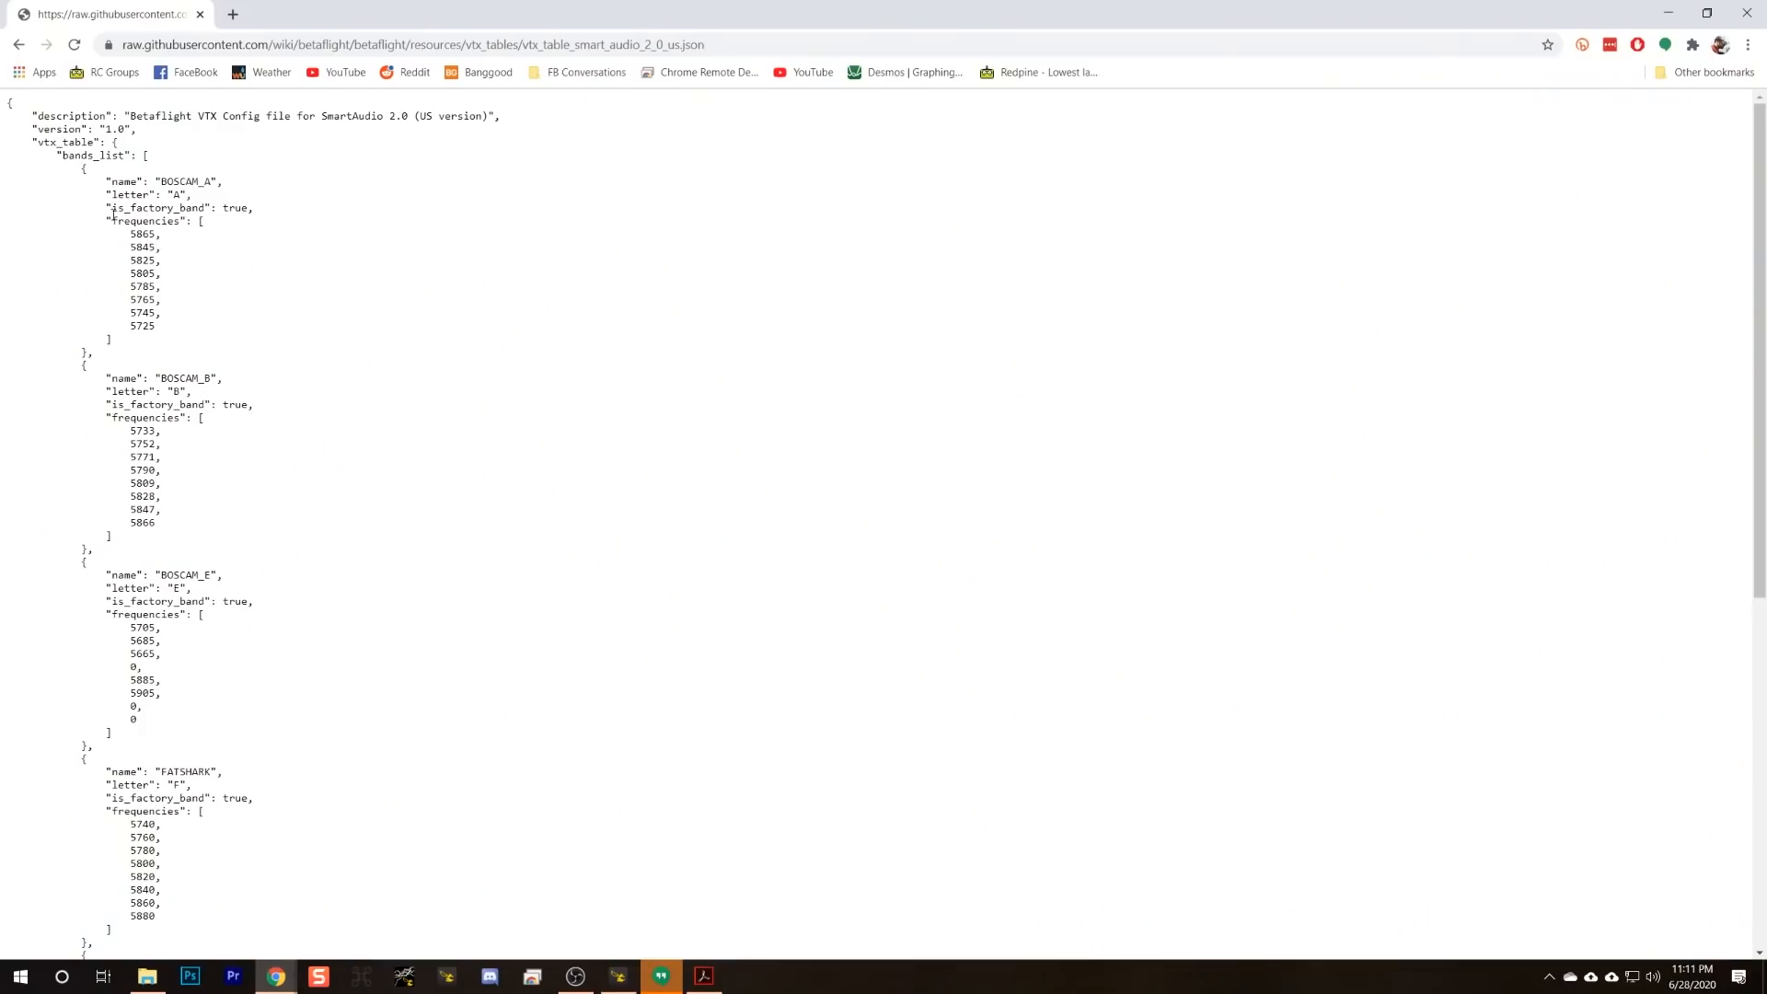
Step: Copy the entire SmartAudio 2.0 (USA) JSON configuration and load it from the clipboard into Betaflight Configurator's Video Transmitter settings
{"action": "left_click_drag", "start_coordinate": [41, 116], "coordinate": [622, 712]}
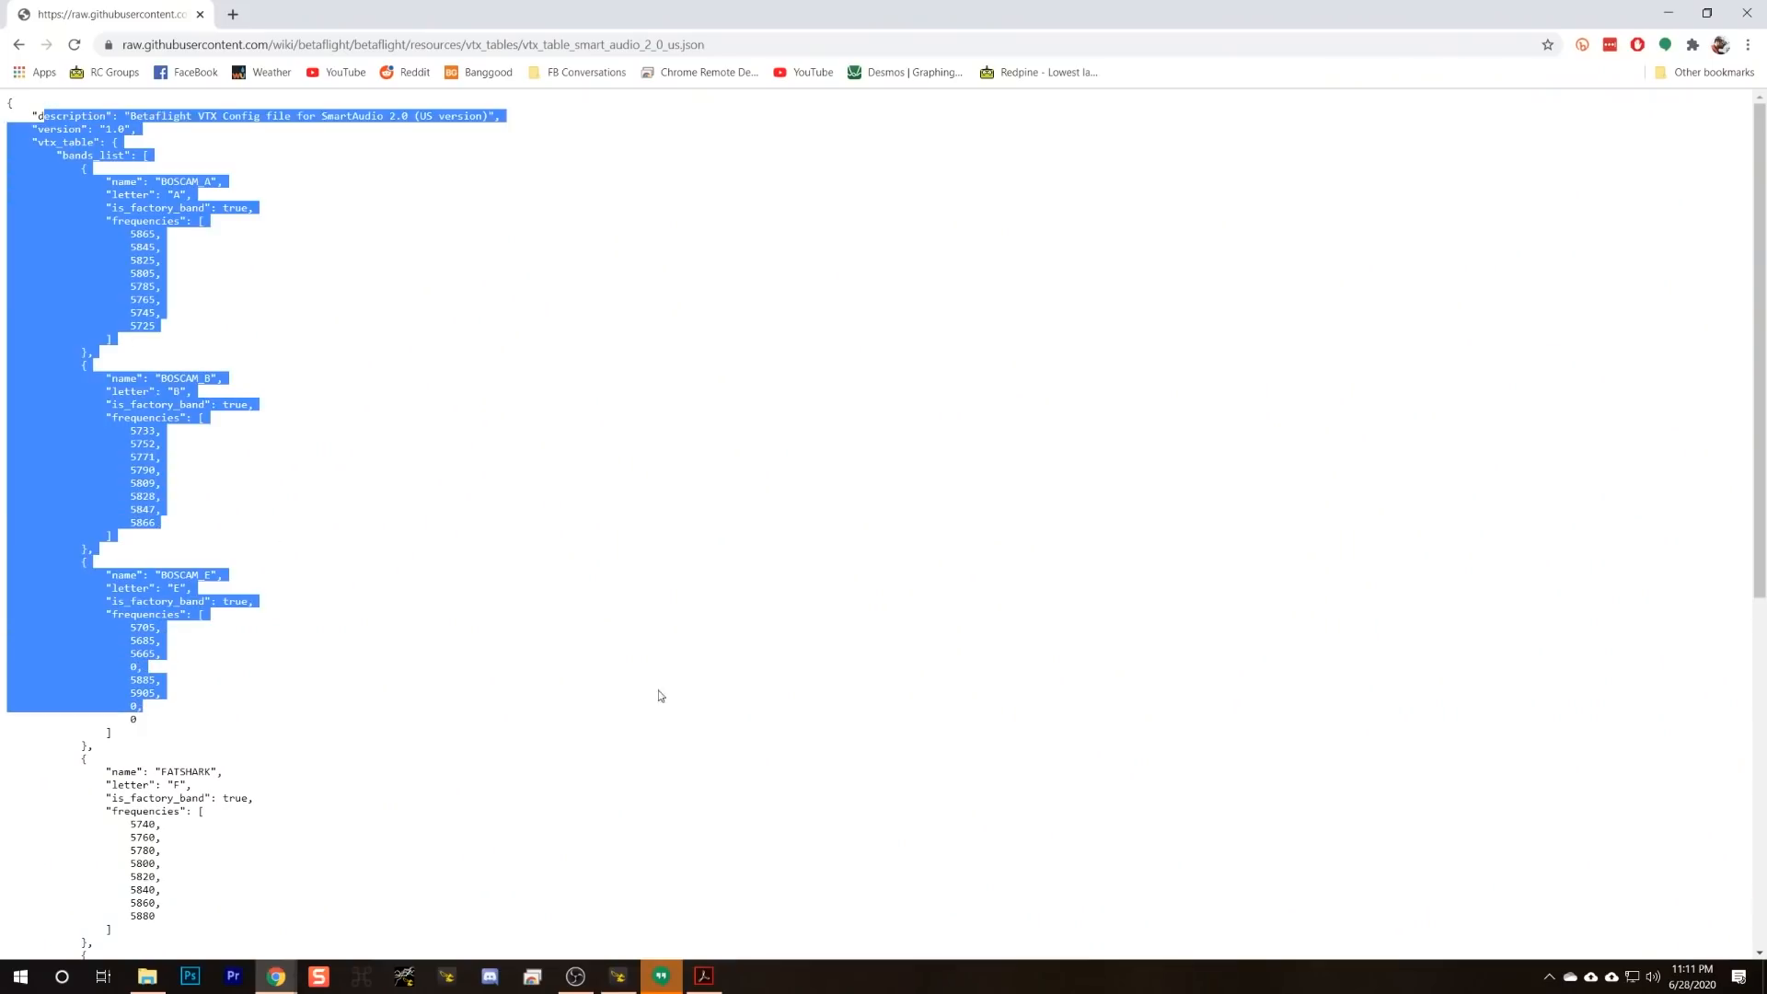
{"action": "left_click", "coordinate": [667, 652]}
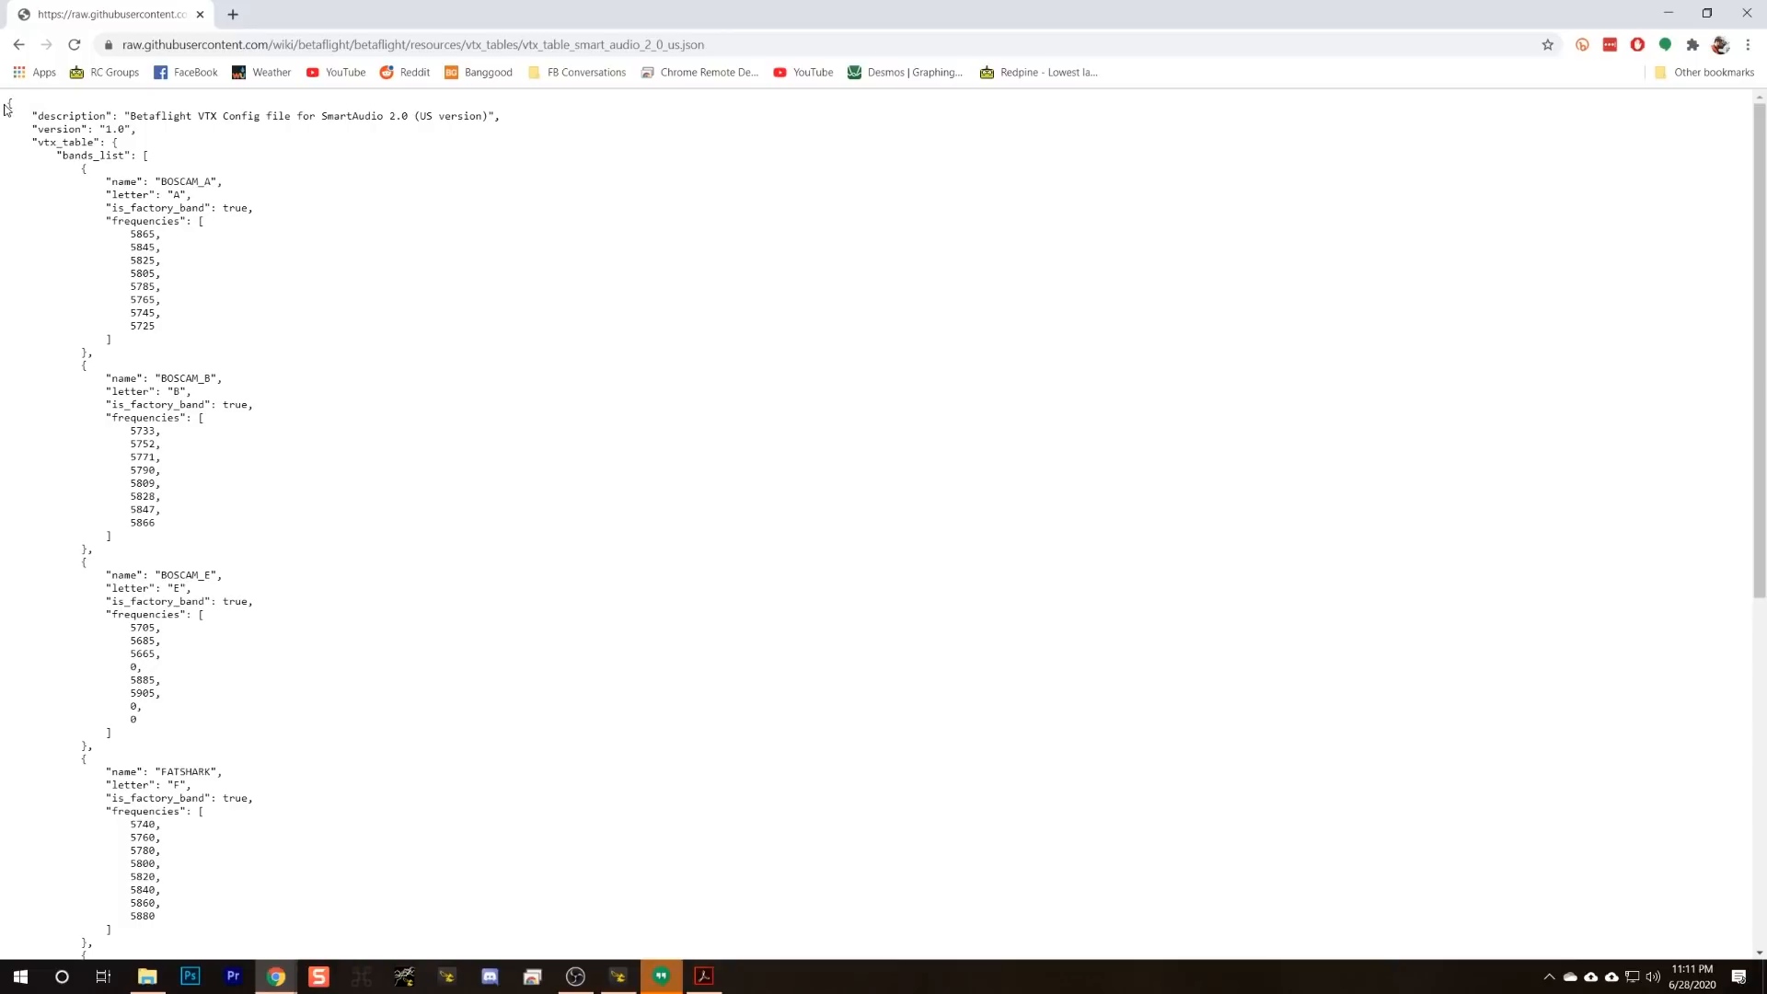
{"action": "left_click_drag", "start_coordinate": [6, 108], "coordinate": [275, 917]}
{"action": "right_click", "coordinate": [80, 408]}
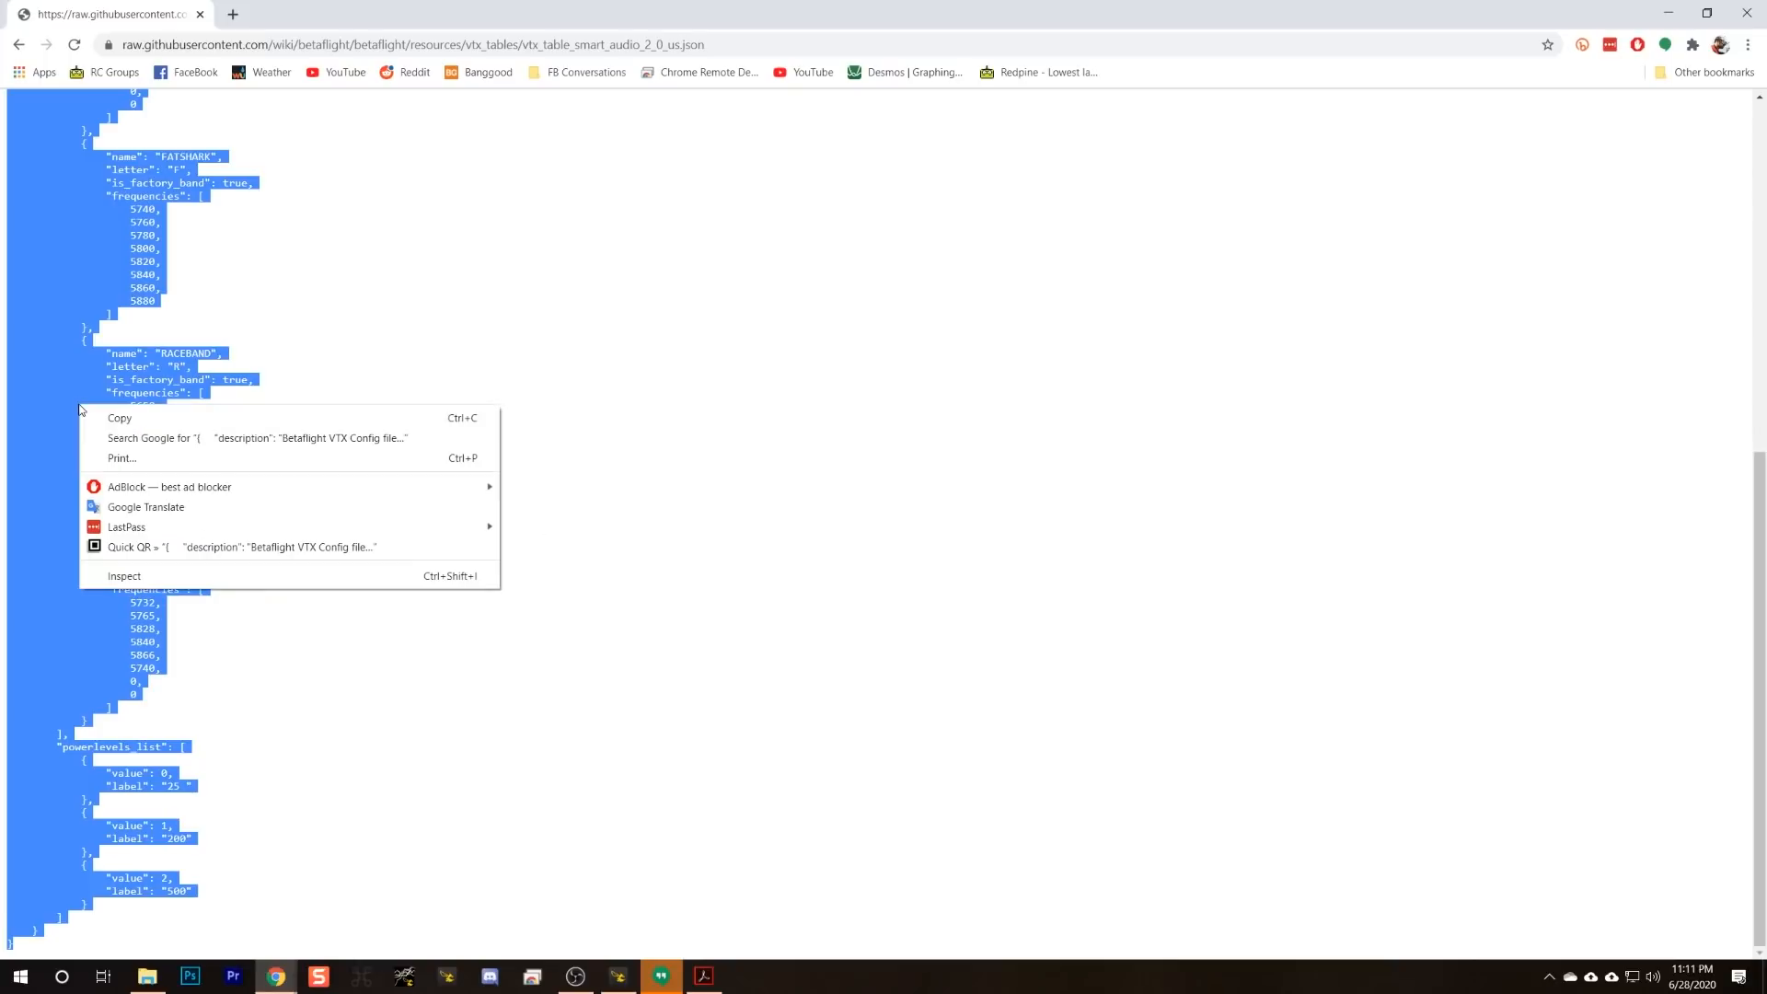
{"action": "left_click", "coordinate": [90, 418]}
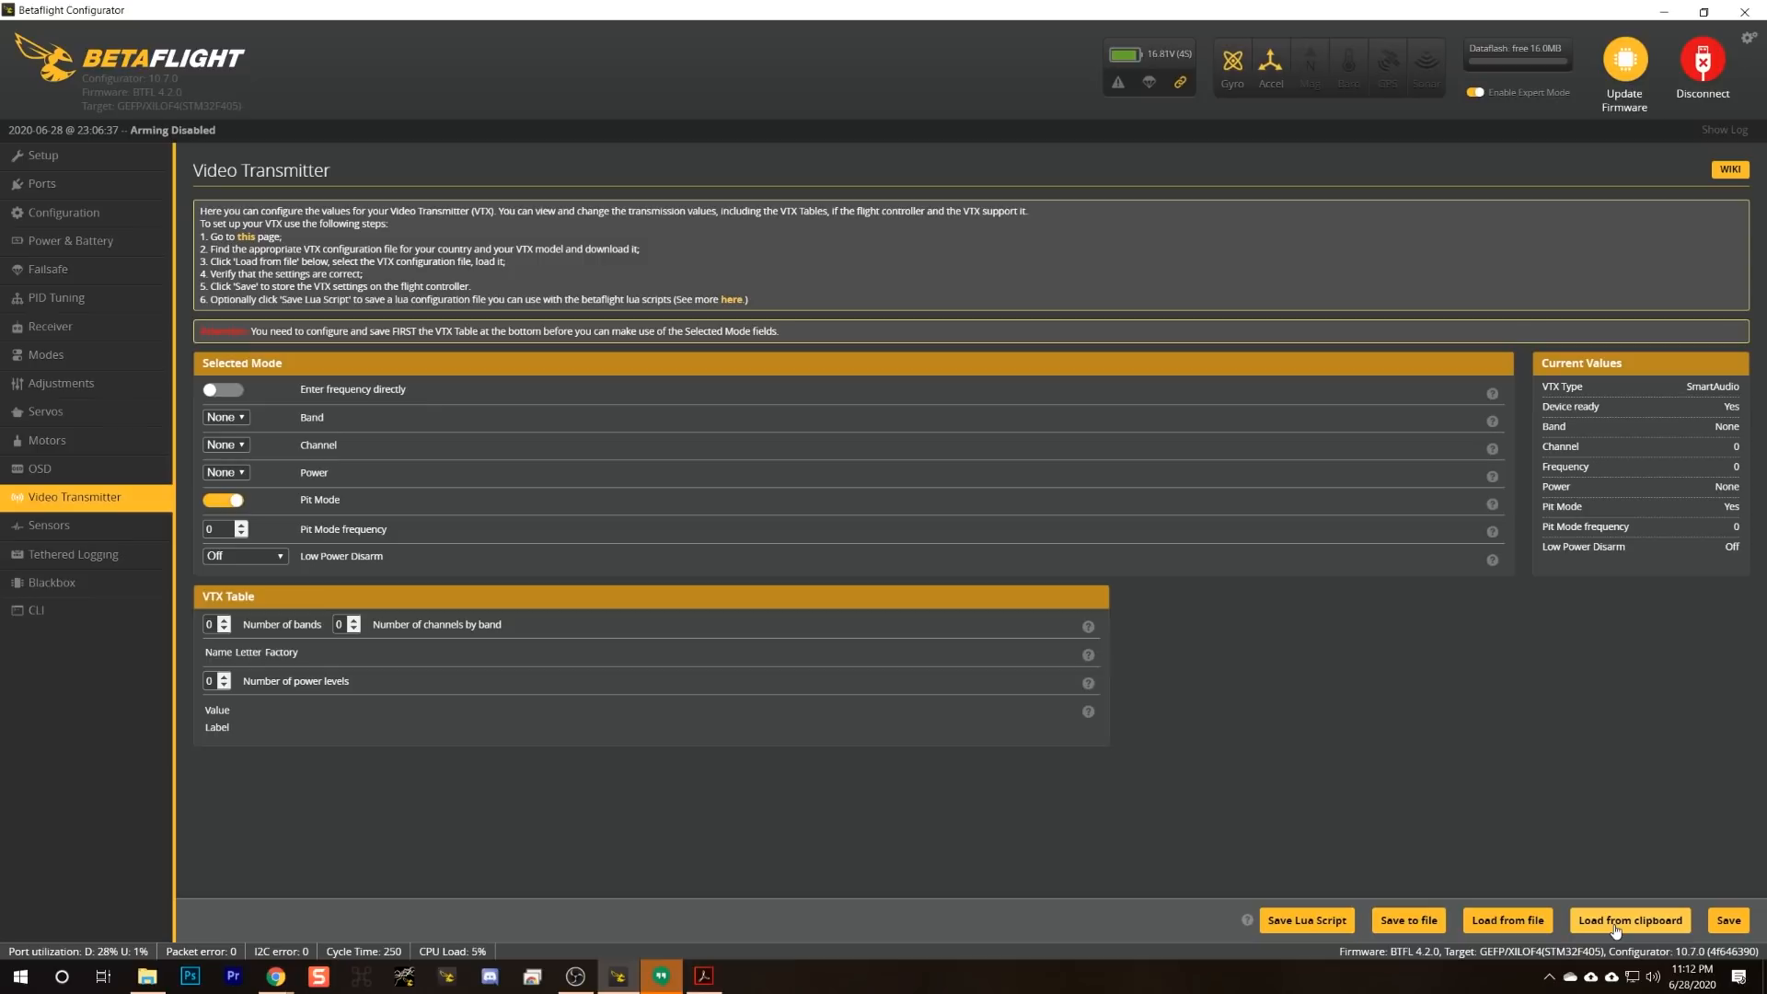
{"action": "left_click", "coordinate": [1614, 920]}
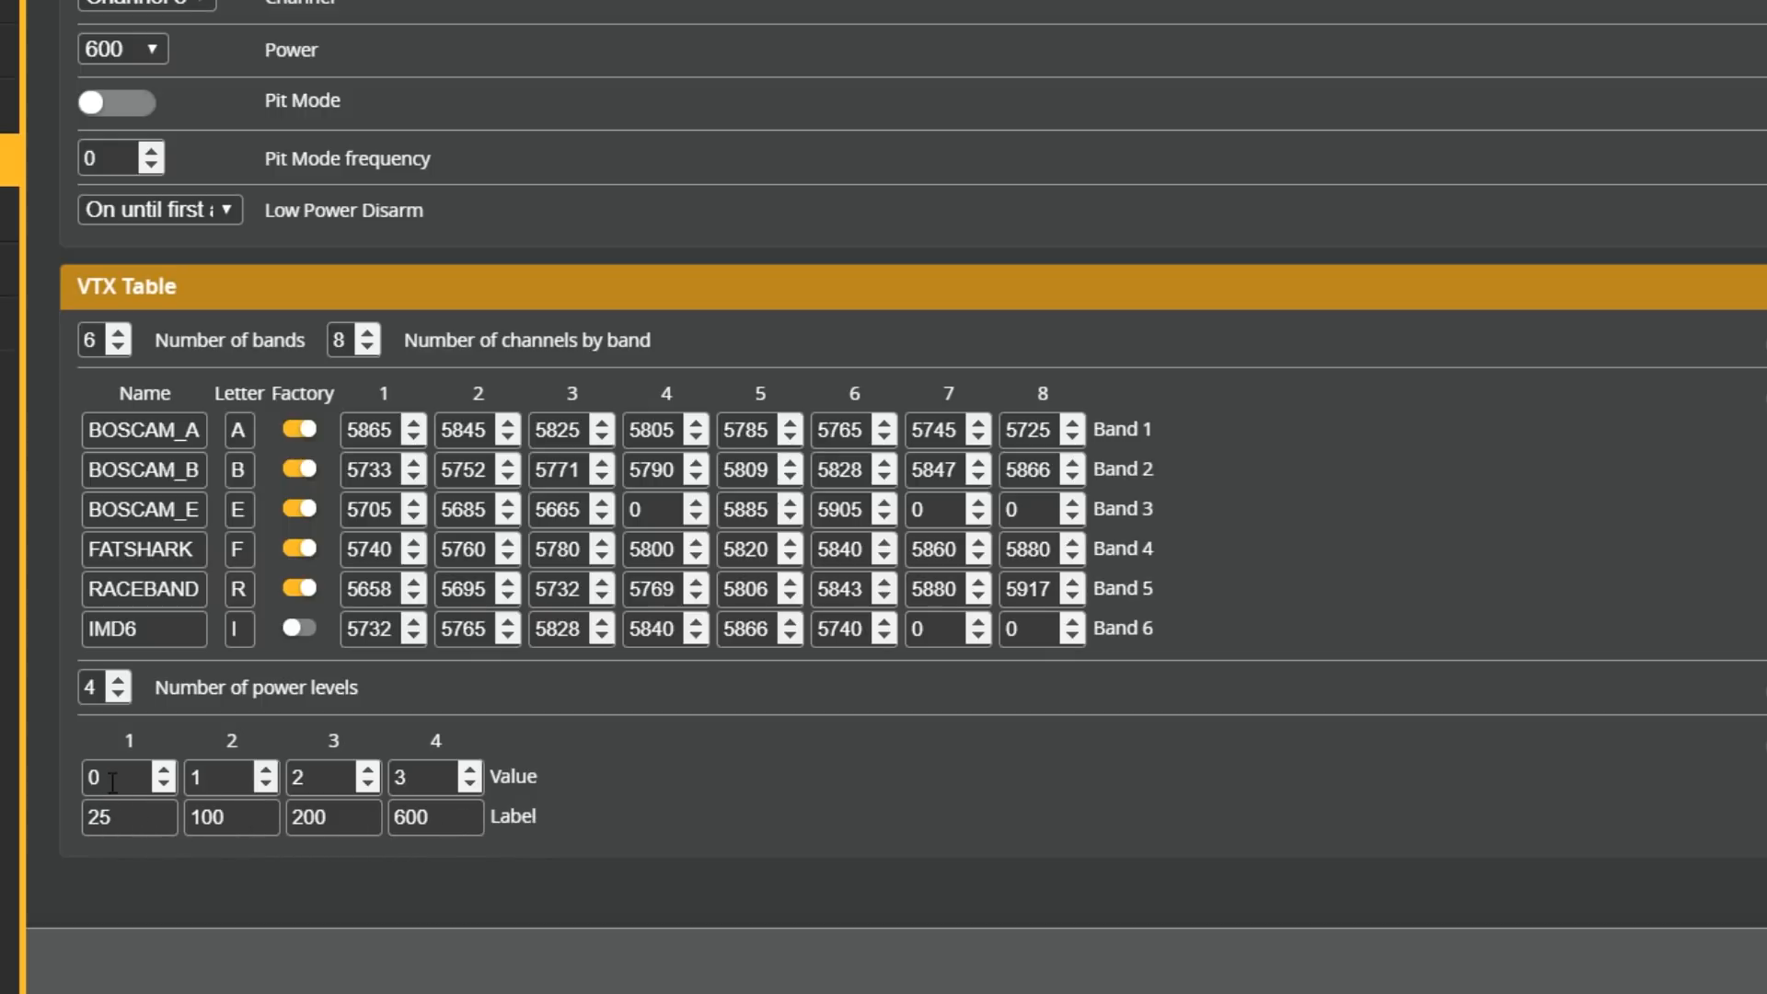
Step: Examine the power level values and labels in the VTX table
{"action": "left_click", "coordinate": [326, 779]}
{"action": "left_click", "coordinate": [147, 816]}
{"action": "left_click", "coordinate": [437, 831]}
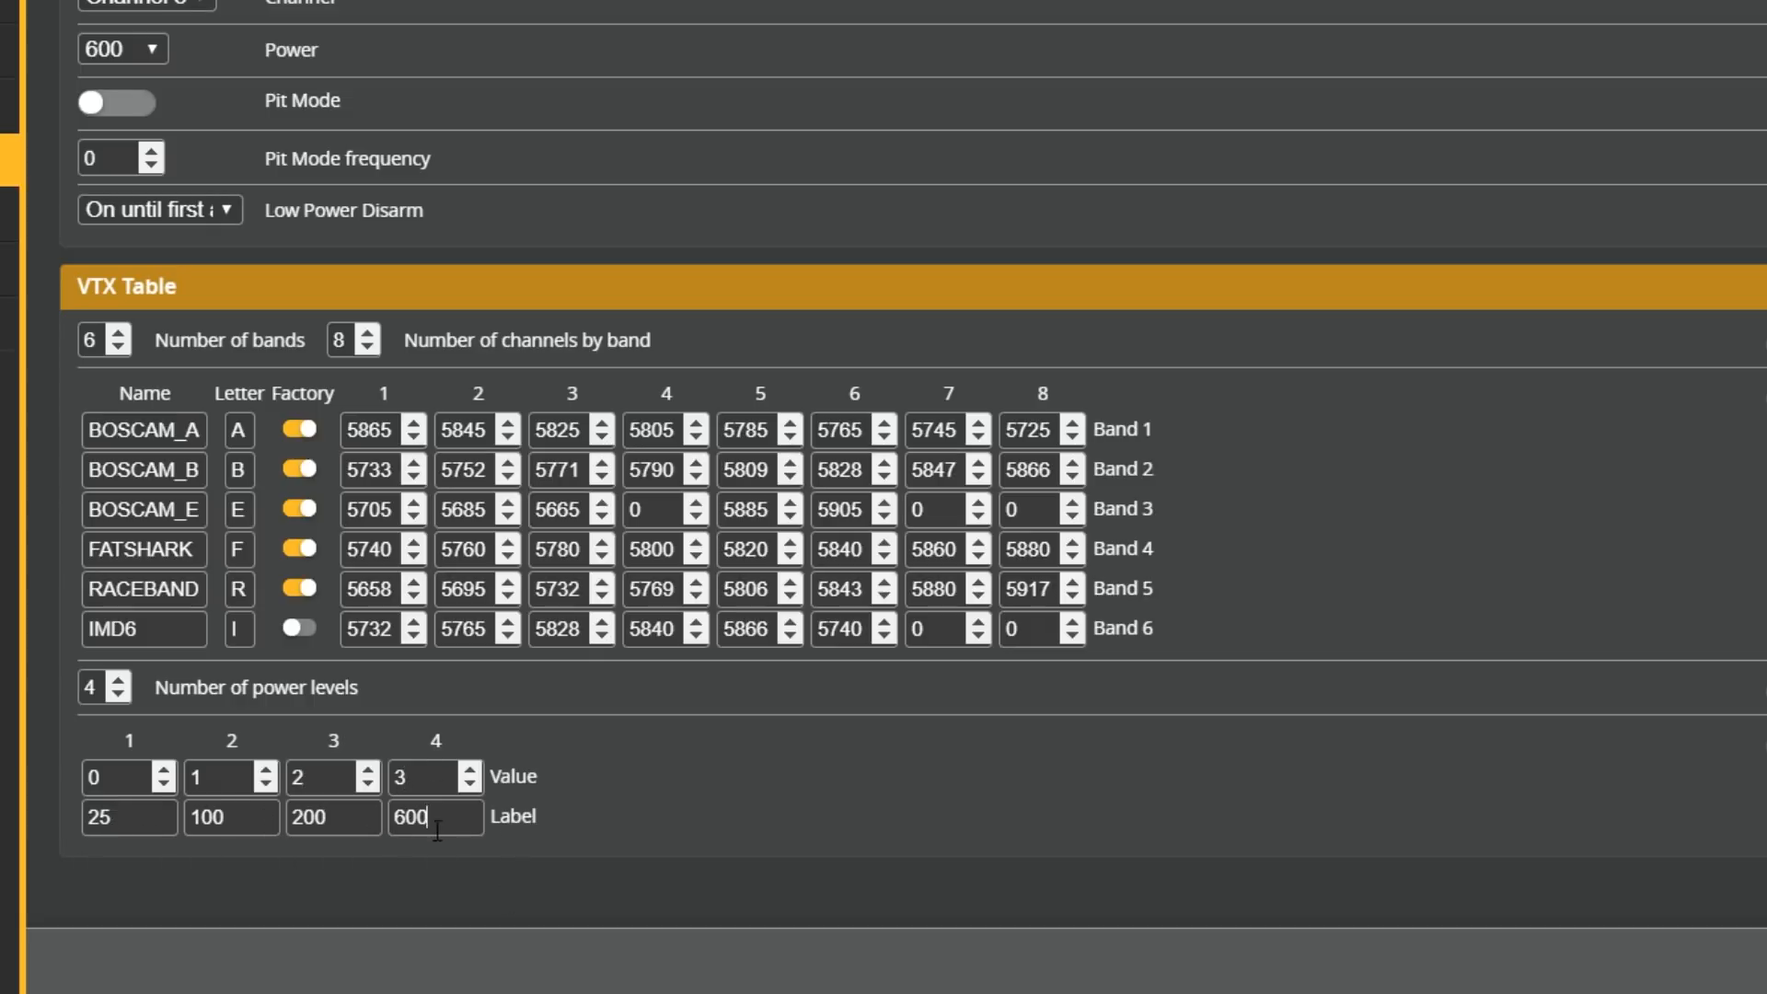